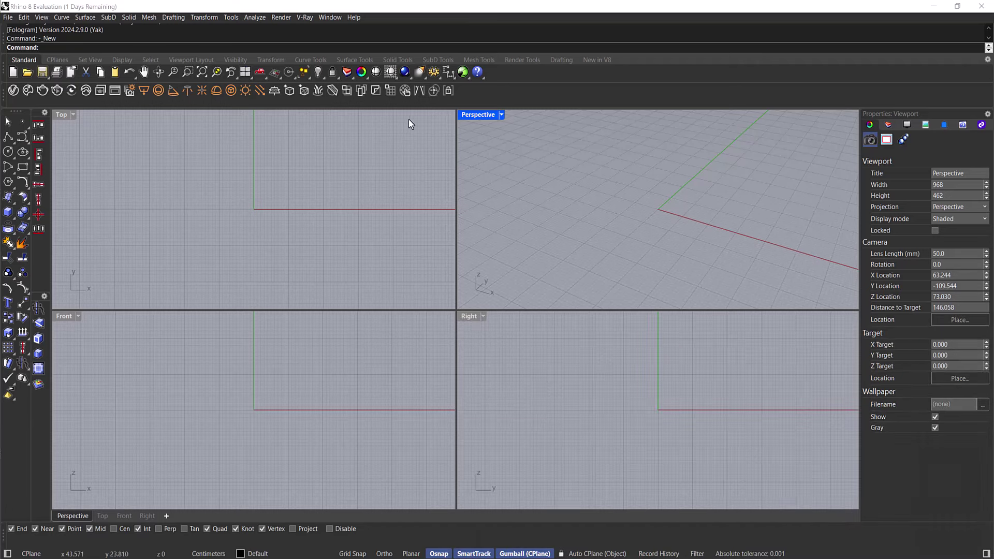
- Launch Grasshopper and drop the test nes cluster .gh file onto its canvas
left_click(464, 72)
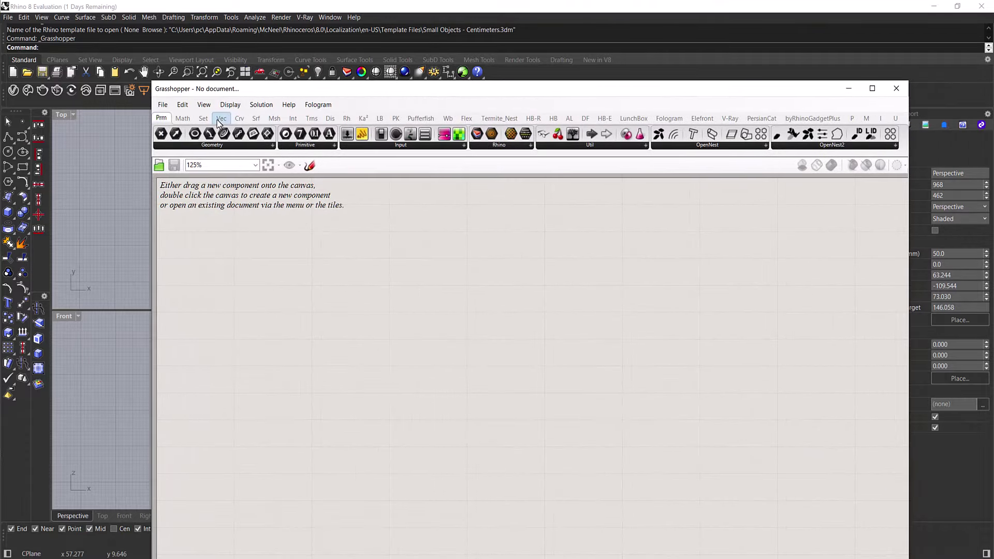
left_click_drag(993, 334, 499, 266)
left_click_drag(392, 406, 342, 223)
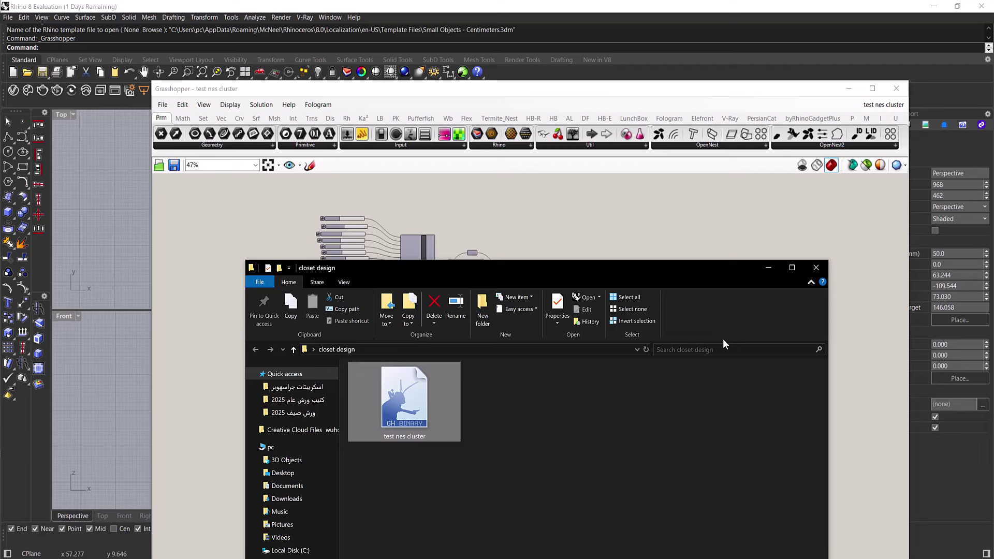
left_click(764, 268)
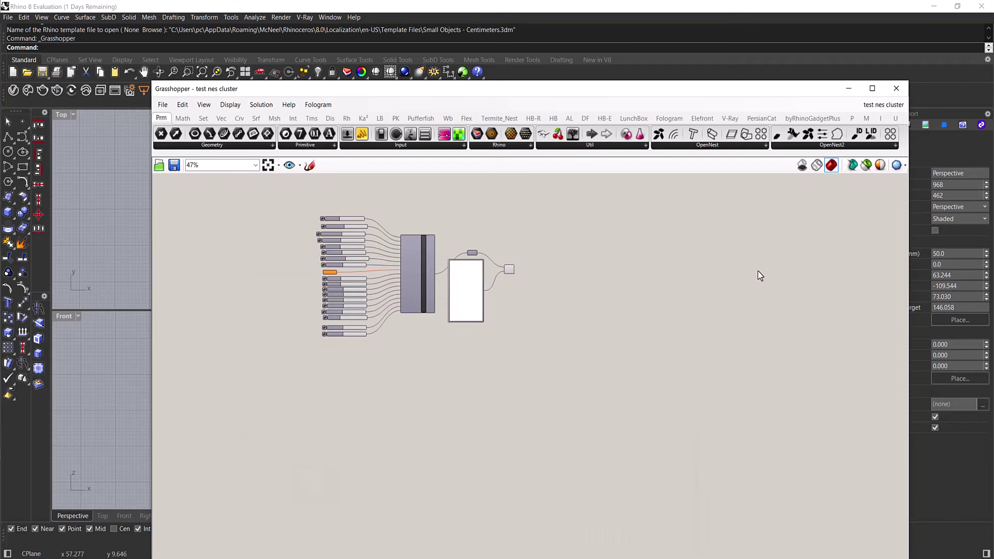
left_click(163, 105)
mouse_move(188, 297)
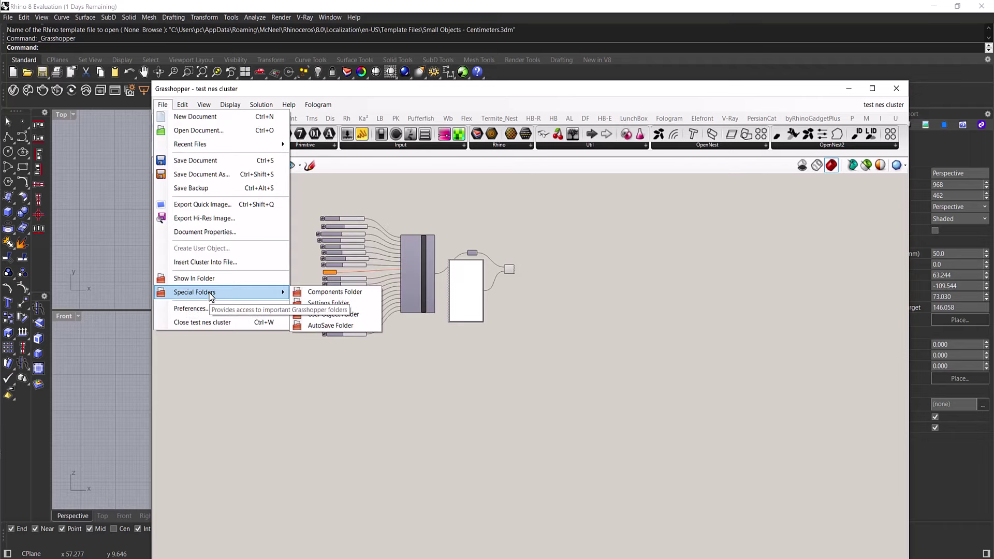
left_click(346, 292)
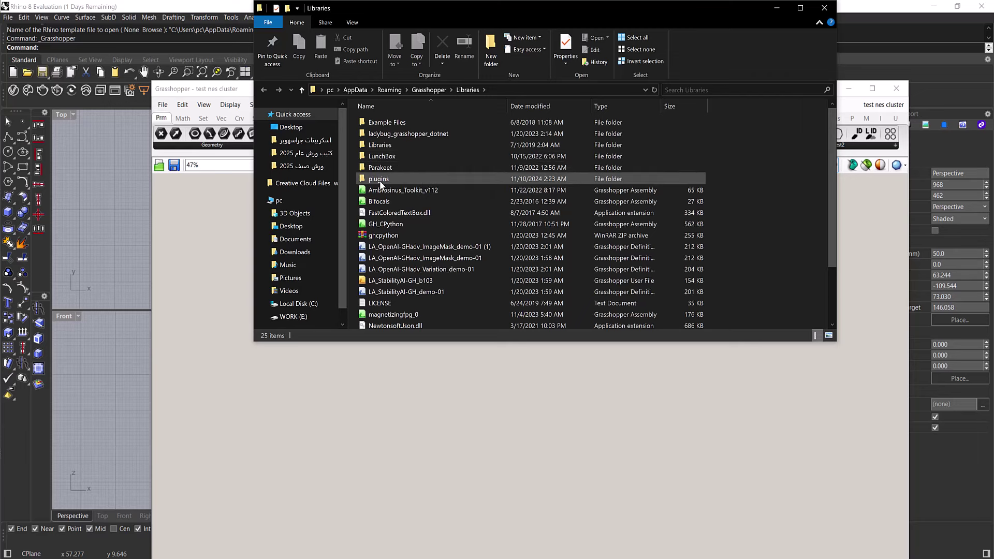
left_click(402, 189)
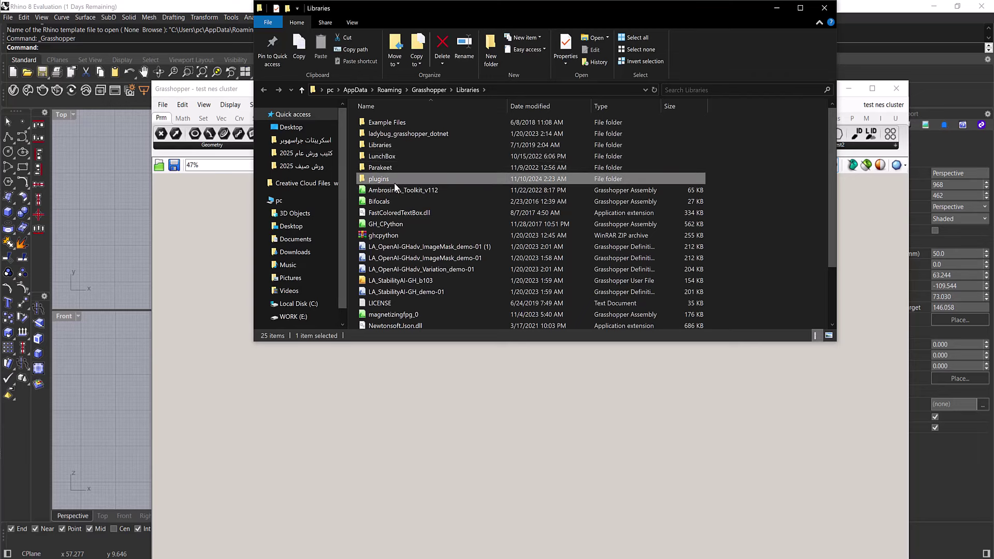
scroll(395, 186, "down", 2)
scroll(394, 184, "up", 2)
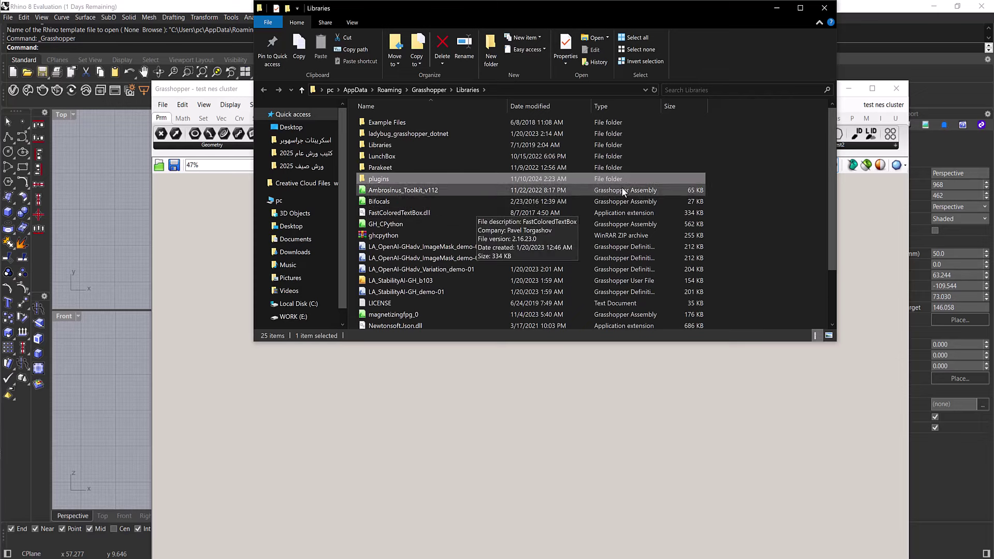
left_click(824, 8)
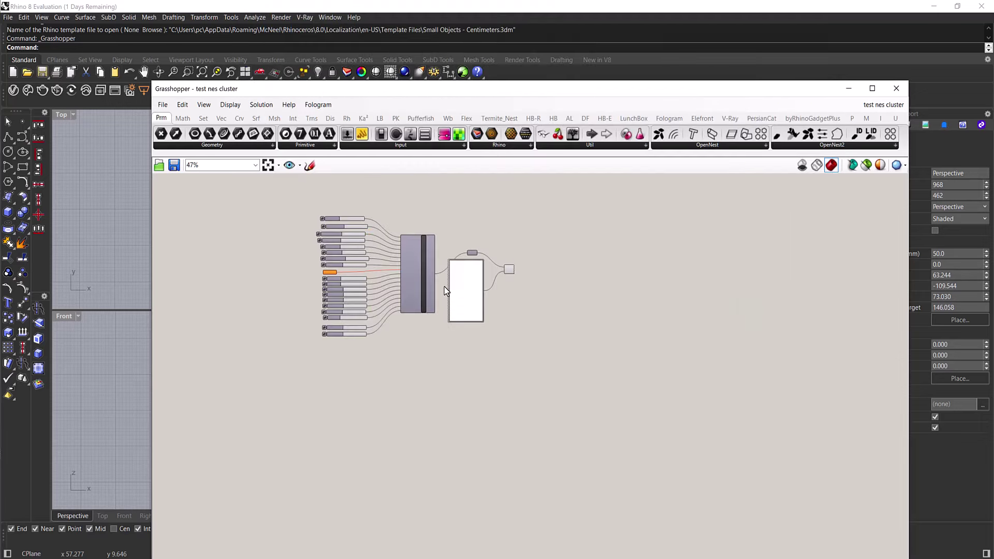
- Dock Grasshopper on the right half, maximize the Perspective viewport, and recentre the cluster
scroll(409, 246, "up", 3)
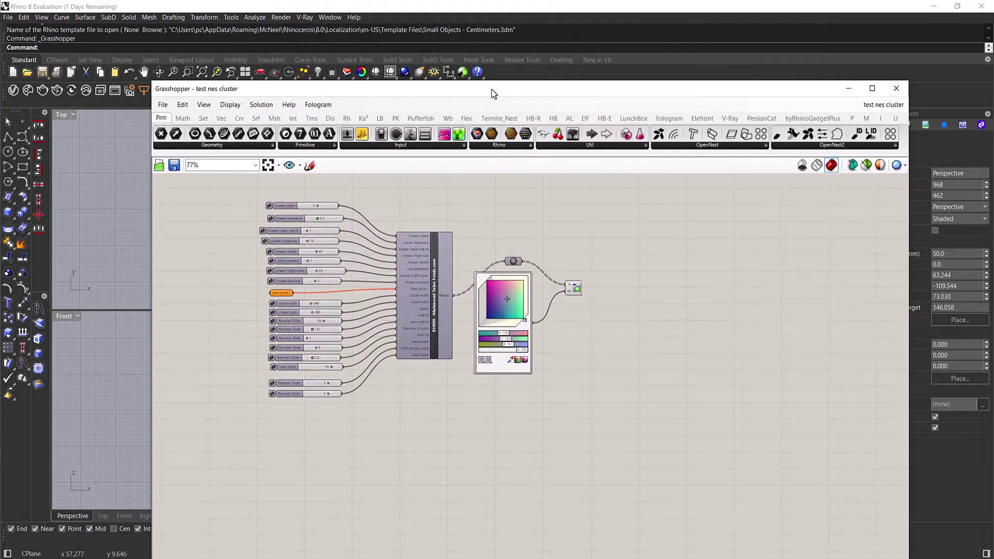
mouse_move(492, 90)
left_mouse_down()
mouse_move(783, 110)
mouse_move(992, 99)
left_mouse_up()
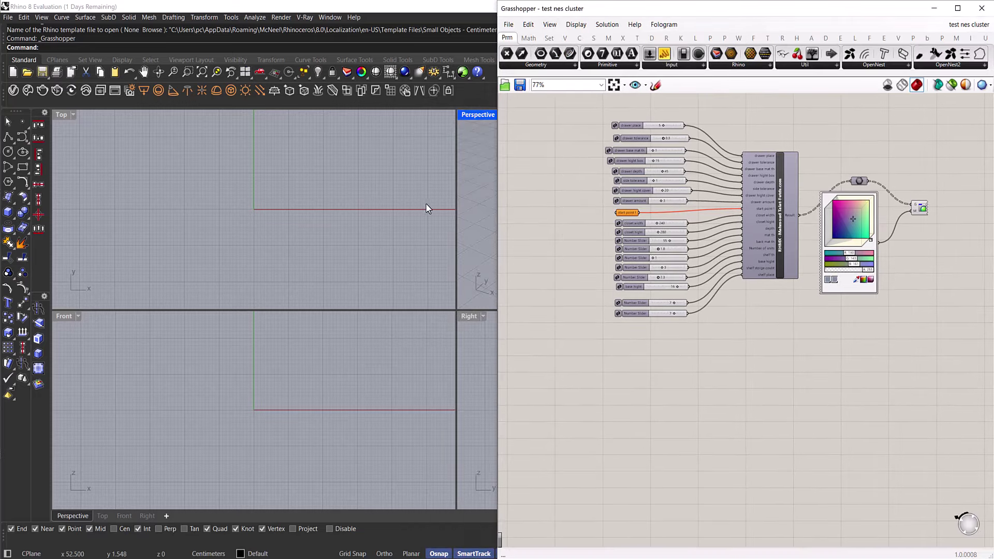
double_click(475, 115)
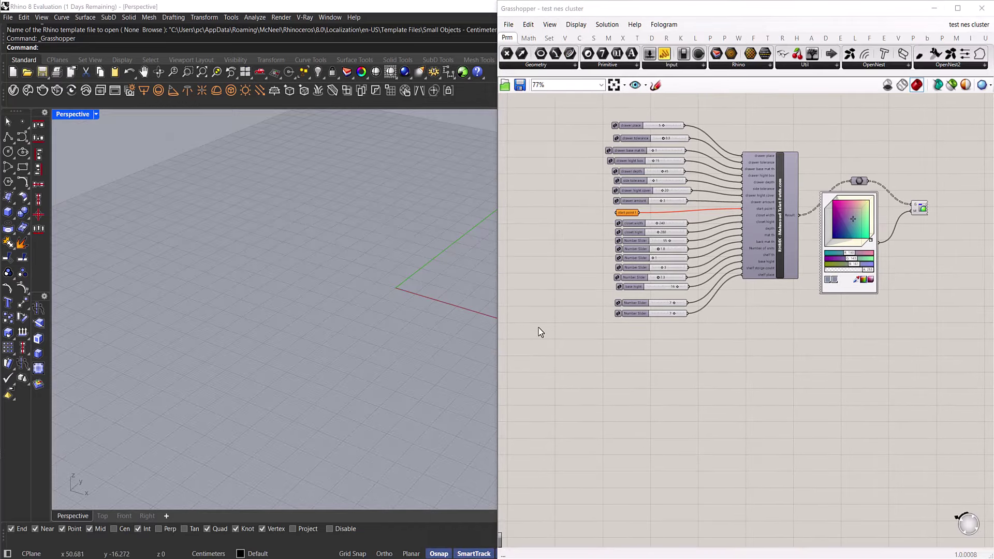
right_click_drag(801, 195, 802, 228)
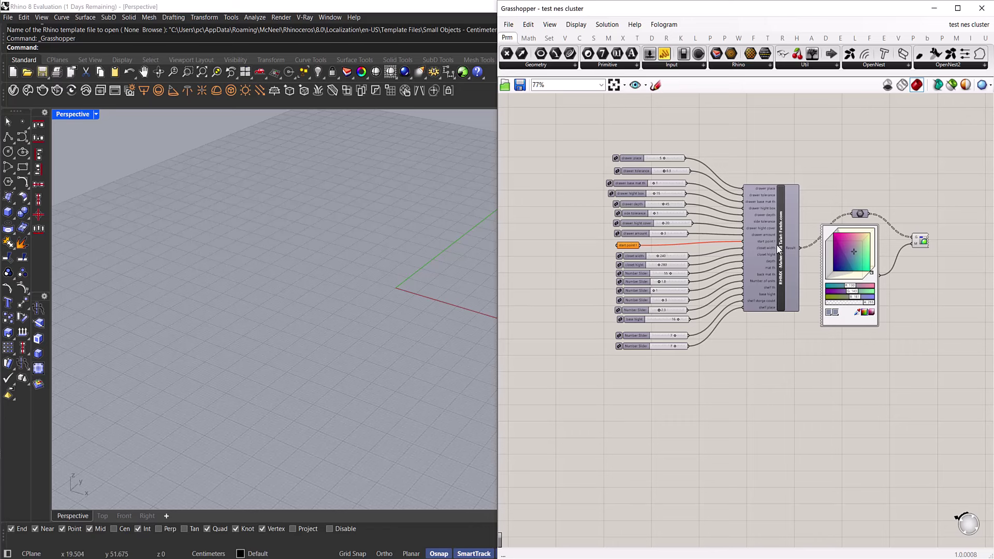
mouse_move(780, 249)
scroll(780, 241, "up", 6)
left_click(781, 242)
- Set the cluster's start point to a single point picked in the Perspective view
left_click(847, 241)
scroll(847, 241, "down", 4)
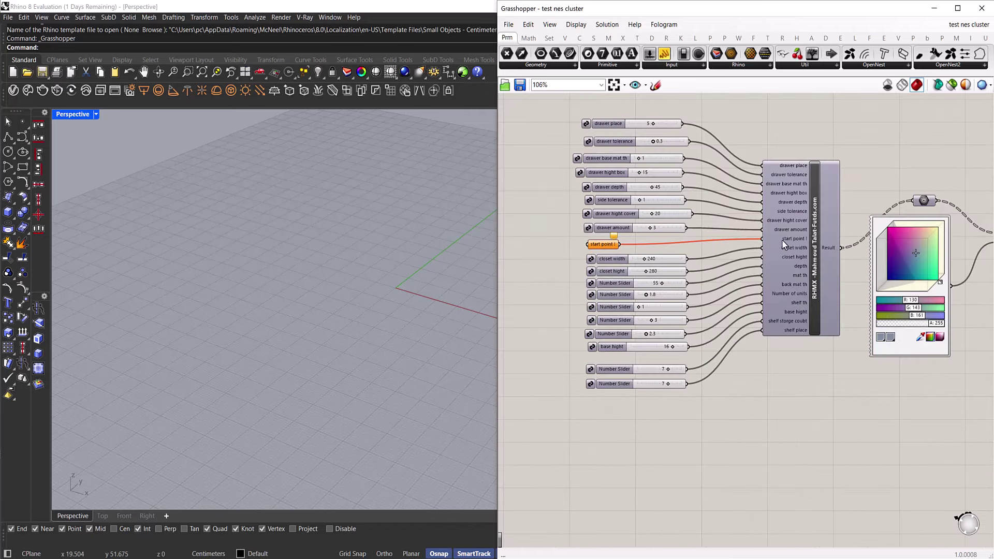
right_click(598, 243)
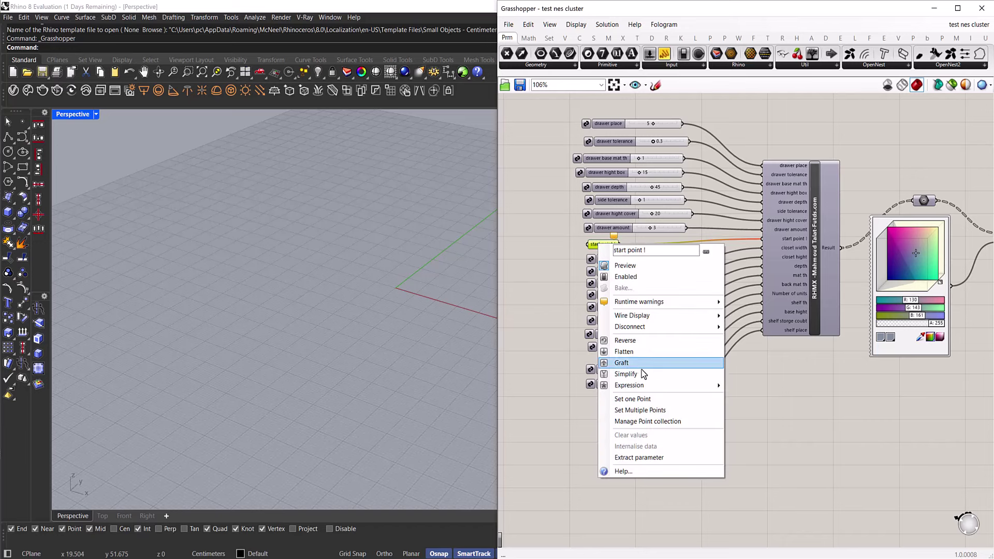
left_click(618, 402)
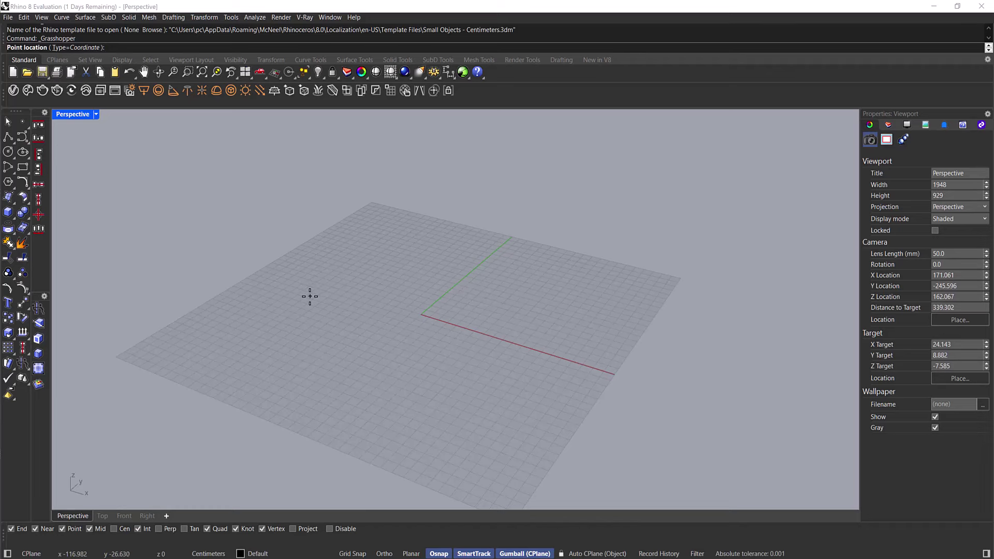
left_click(288, 296)
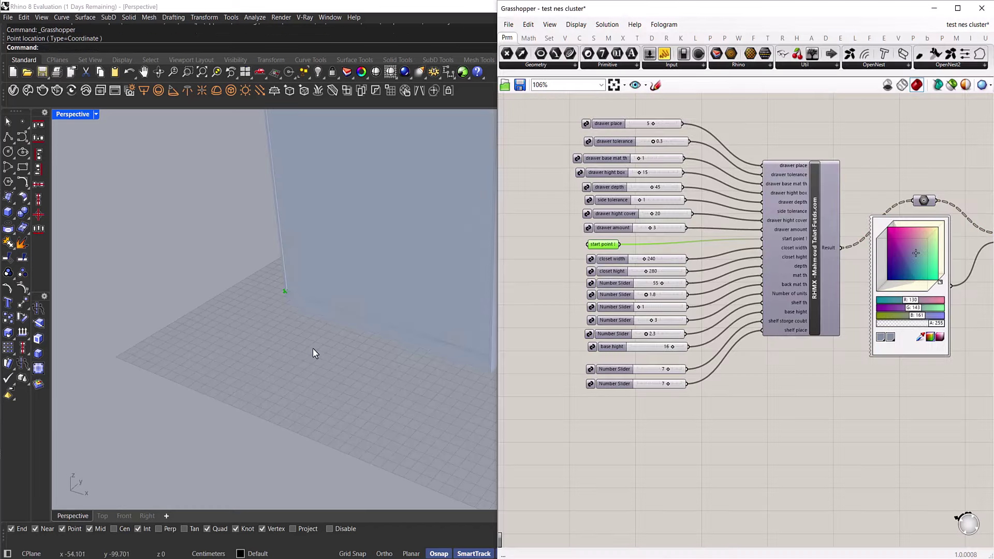
- Orbit, pan and zoom the Perspective view to frame the whole previewed closet
scroll(280, 363, "down", 2)
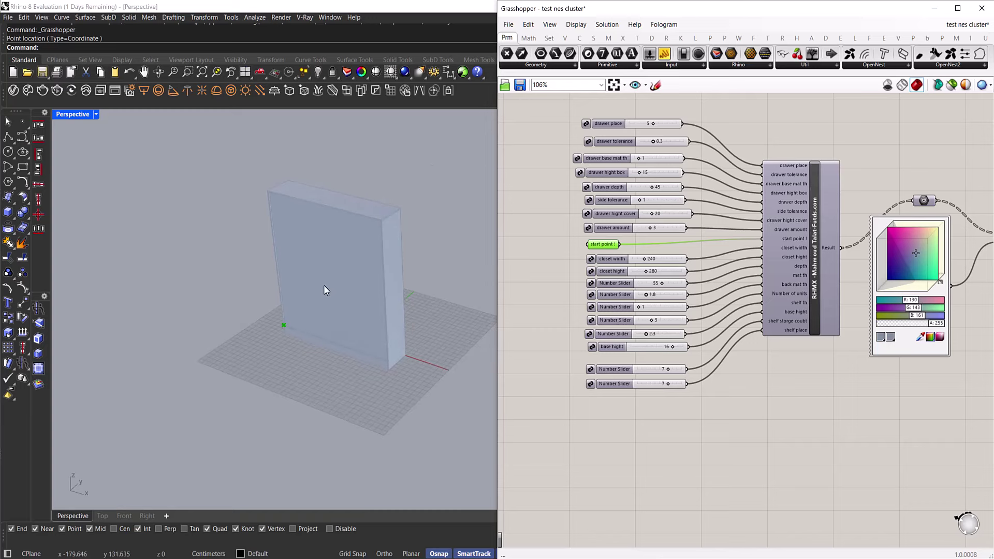
scroll(383, 306, "down", 3)
right_click_drag(448, 301, 279, 280)
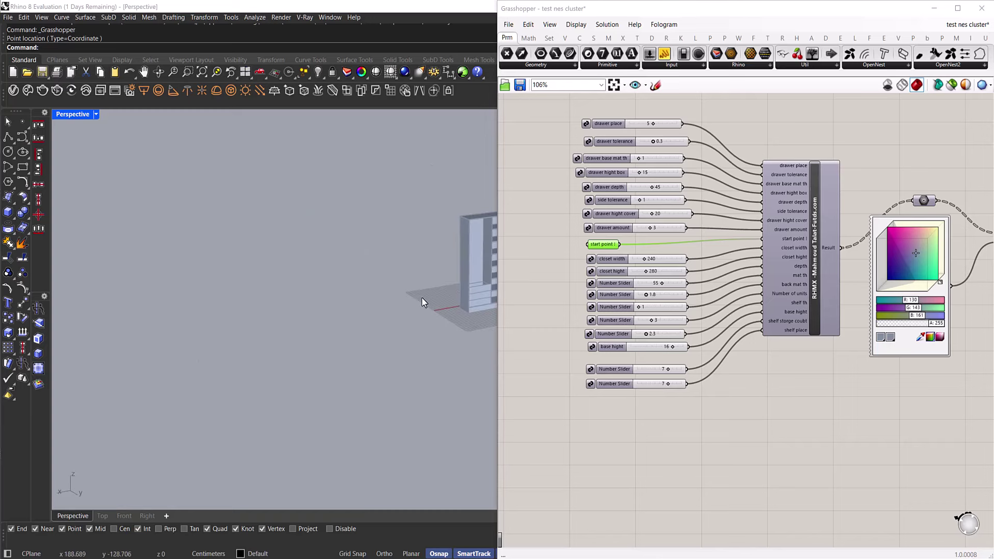
right_click_drag(421, 299, 380, 354, "shift")
scroll(384, 351, "up", 5)
scroll(409, 399, "down", 3)
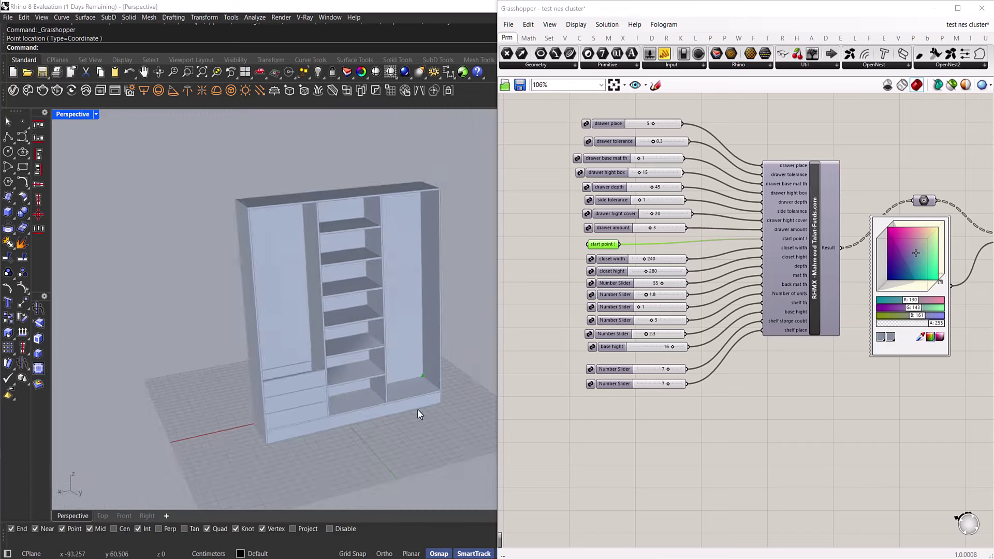
scroll(418, 410, "up", 3)
- Set the closet width slider to 150
scroll(382, 409, "down", 4)
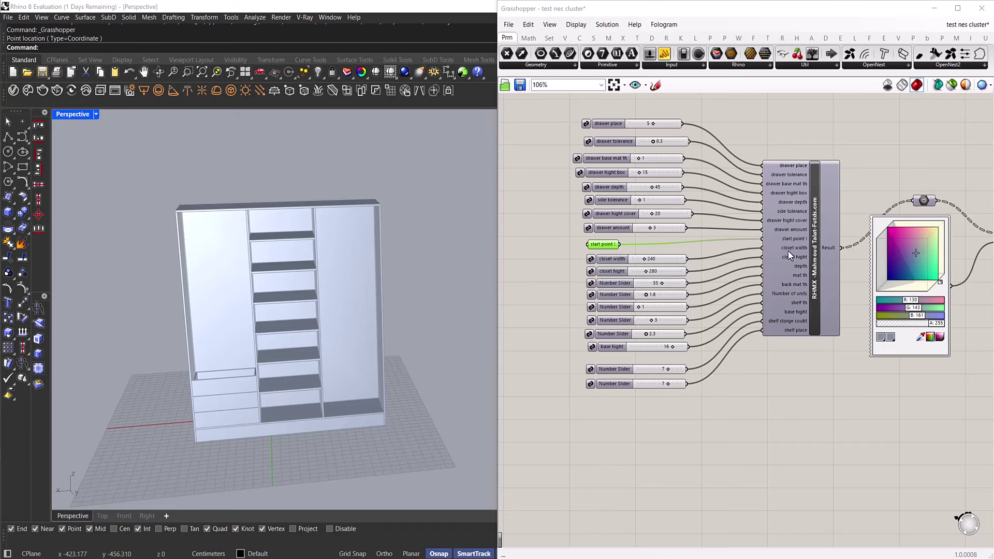
left_click(673, 261)
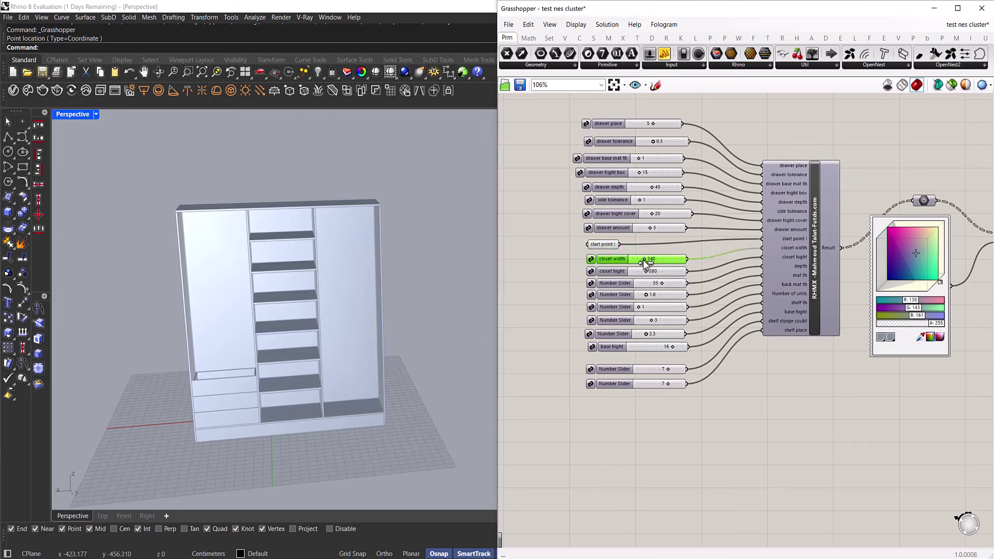
mouse_move(645, 261)
left_mouse_down()
mouse_move(660, 259)
mouse_move(645, 261)
left_mouse_up()
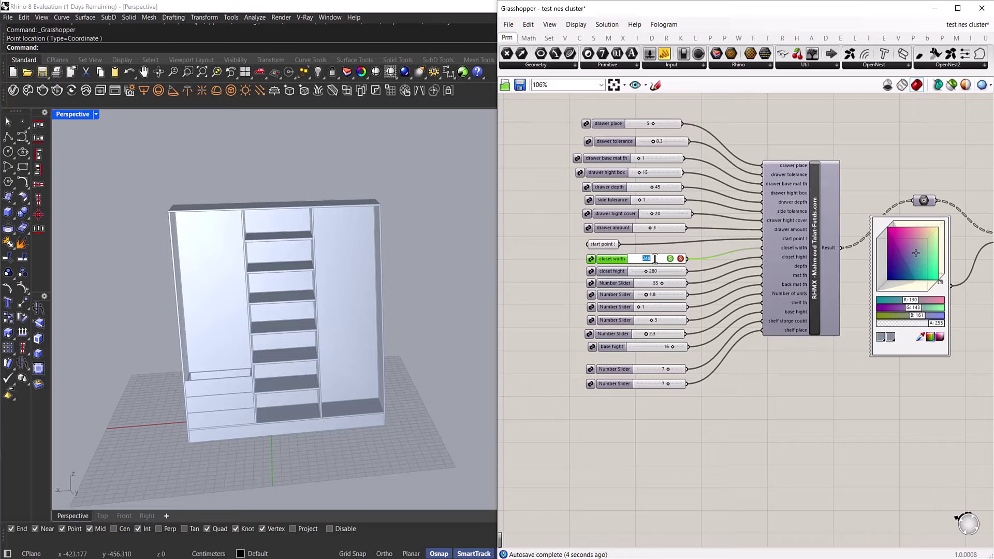
type("0")
key("Return")
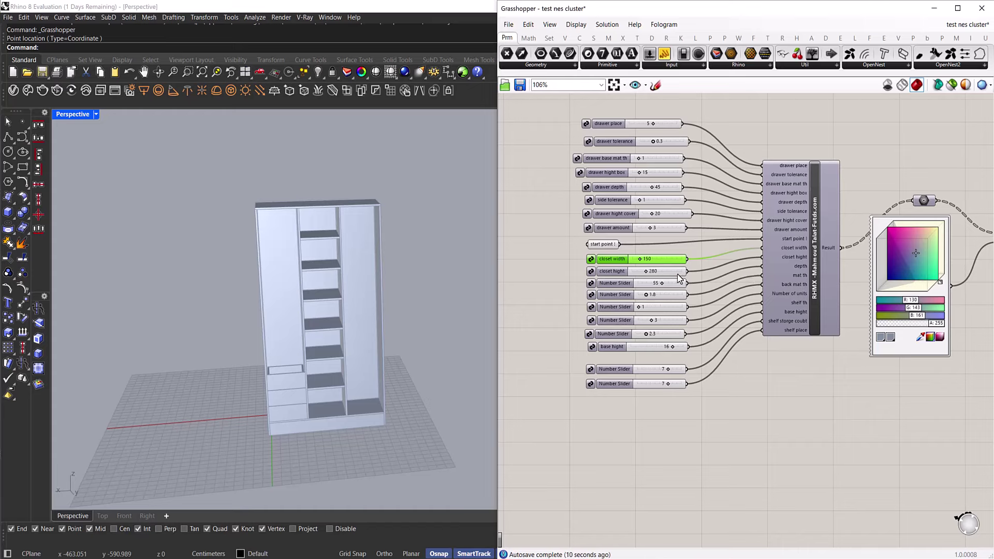
- Try a closet hight of 200, restore it to 280, and move the next slider from 55 to 58
double_click(667, 272)
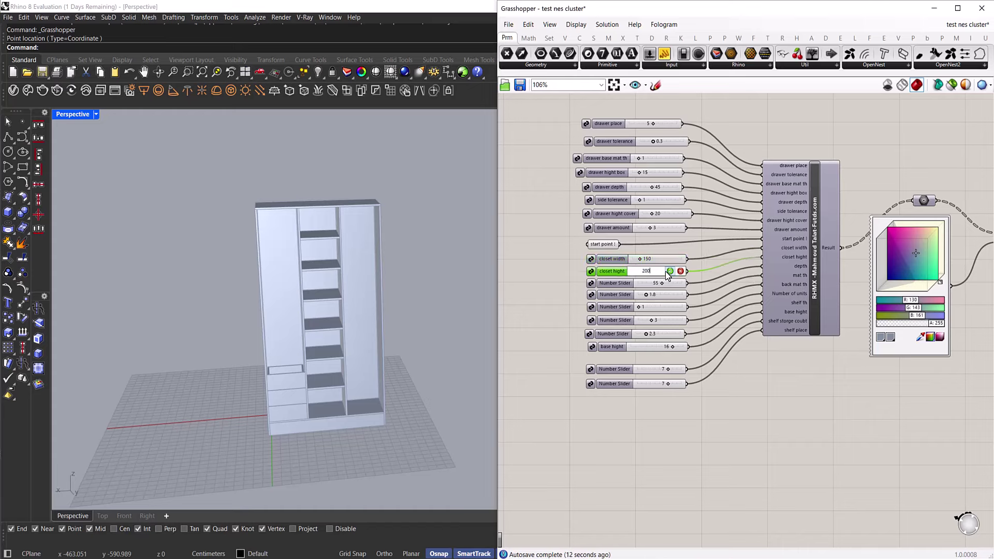
key("Return")
scroll(358, 337, "up", 3)
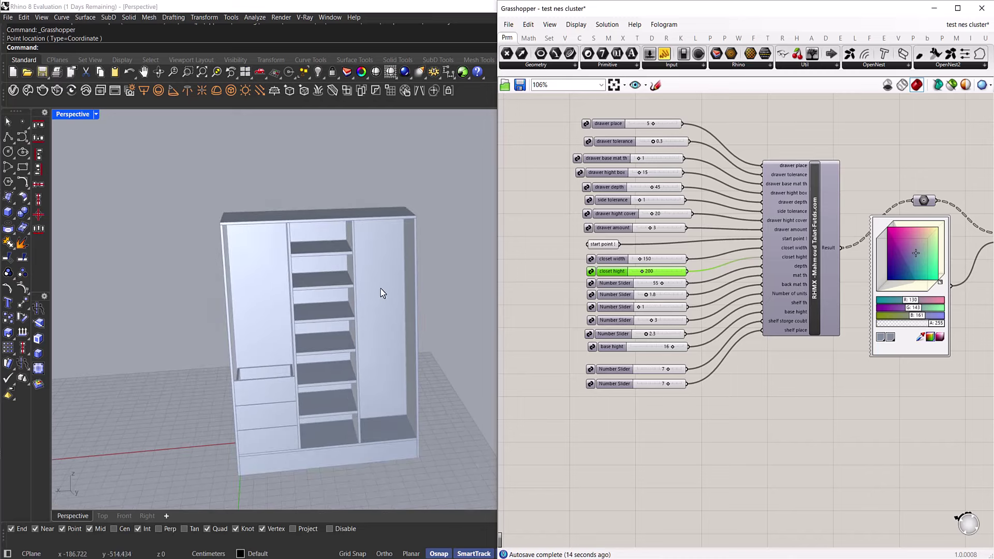
double_click(661, 276)
type("280")
key("Return")
scroll(378, 353, "down", 4)
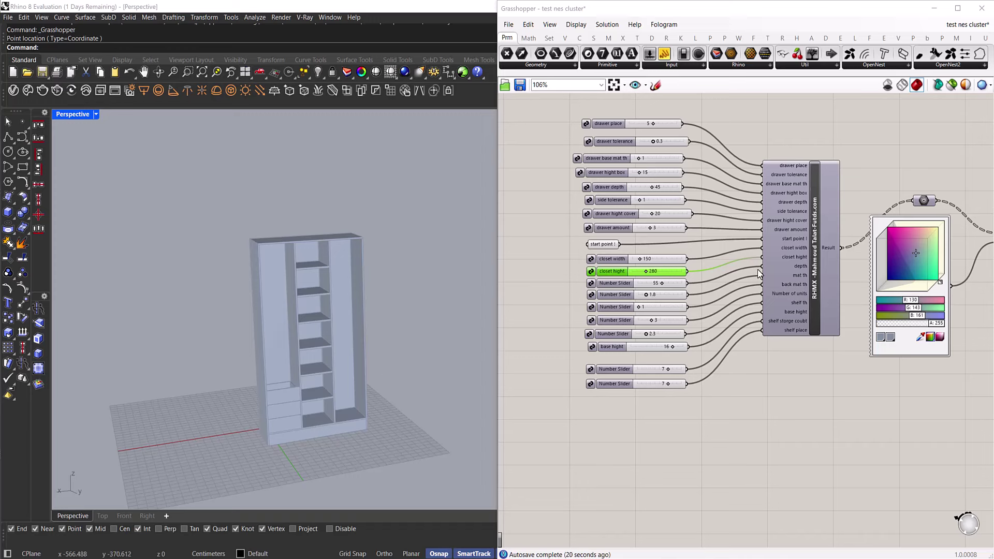
mouse_move(661, 284)
left_mouse_down()
mouse_move(687, 284)
mouse_move(613, 285)
mouse_move(696, 289)
mouse_move(649, 284)
mouse_move(668, 289)
left_mouse_up()
double_click(672, 287)
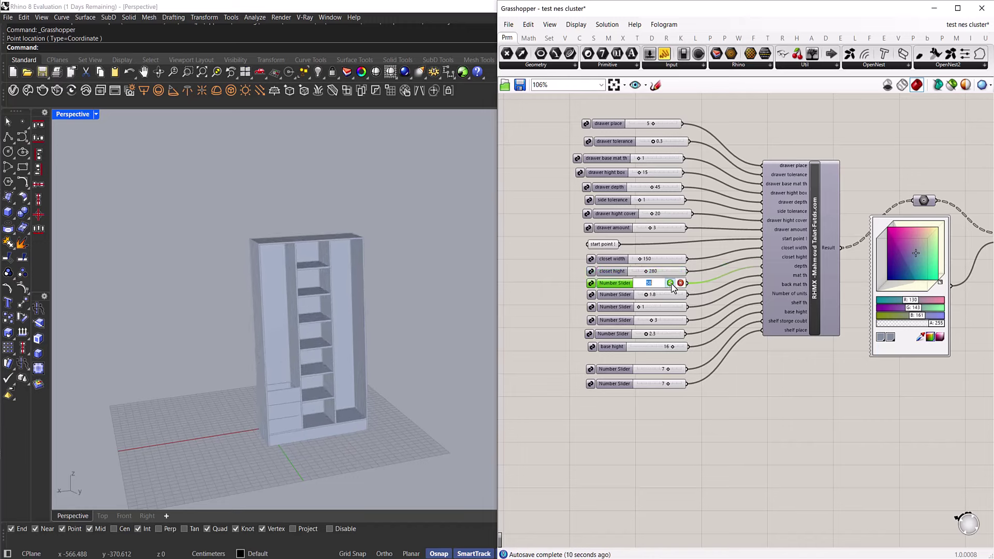
left_click(670, 284)
right_click_drag(315, 334, 322, 362)
left_click_drag(348, 128, 185, 416)
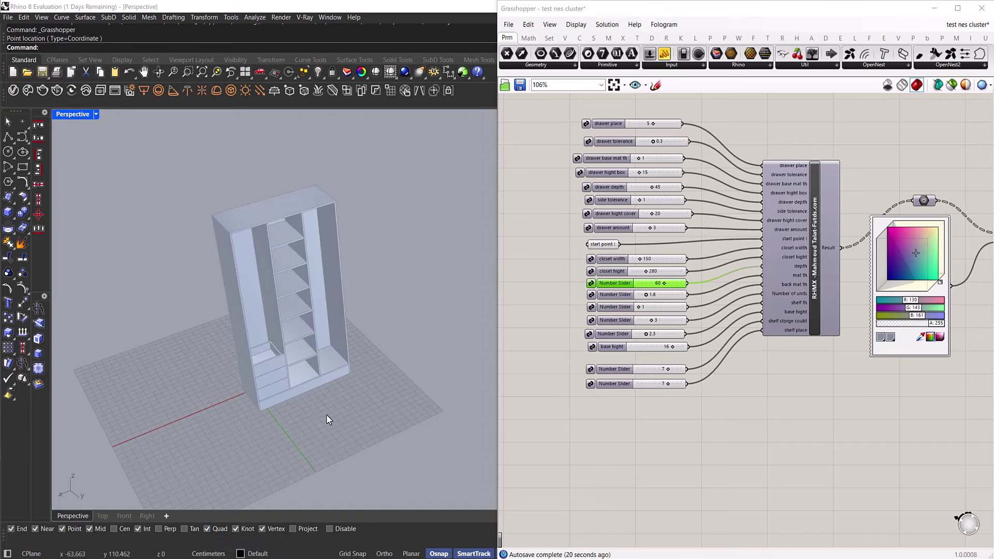
right_click_drag(291, 331, 264, 322)
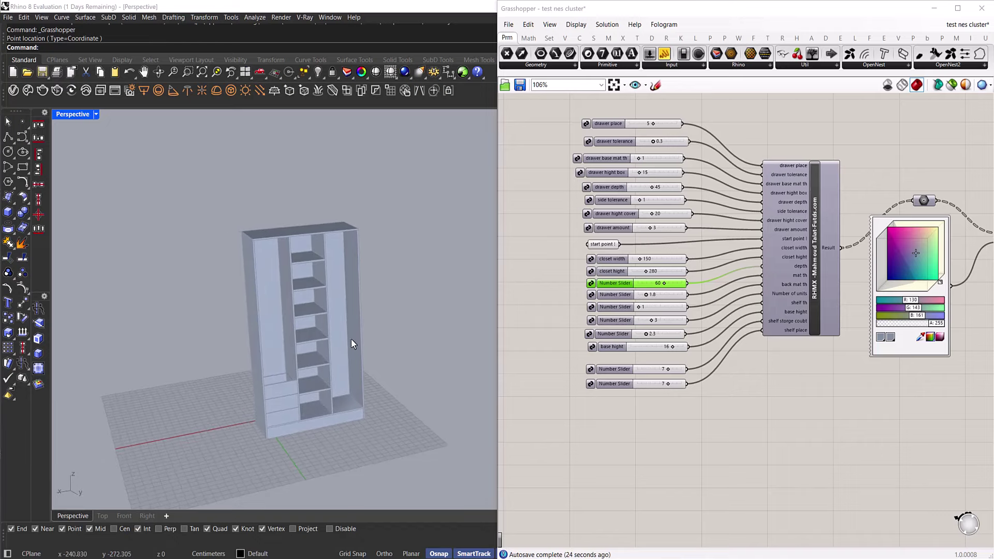
scroll(764, 292, "up", 5)
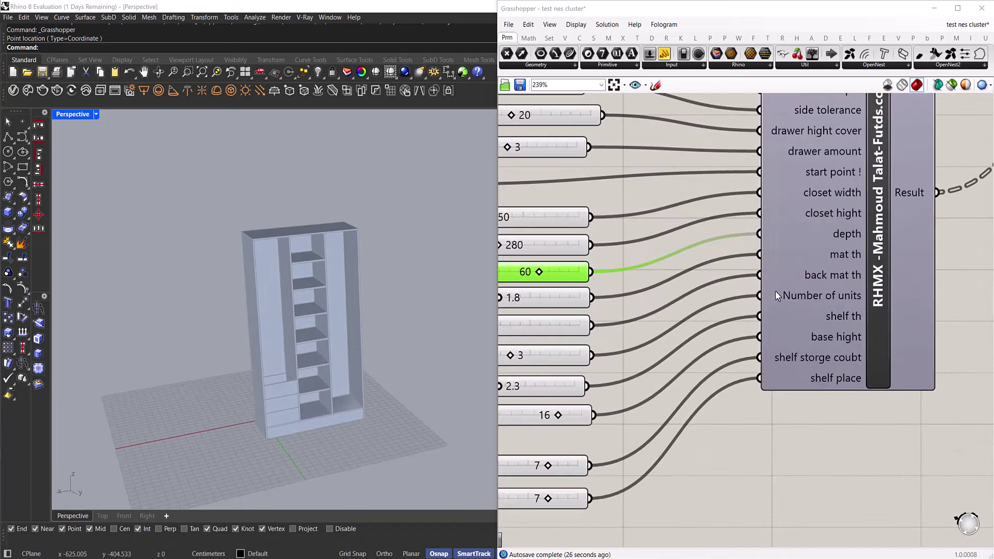
right_click_drag(577, 308, 699, 292)
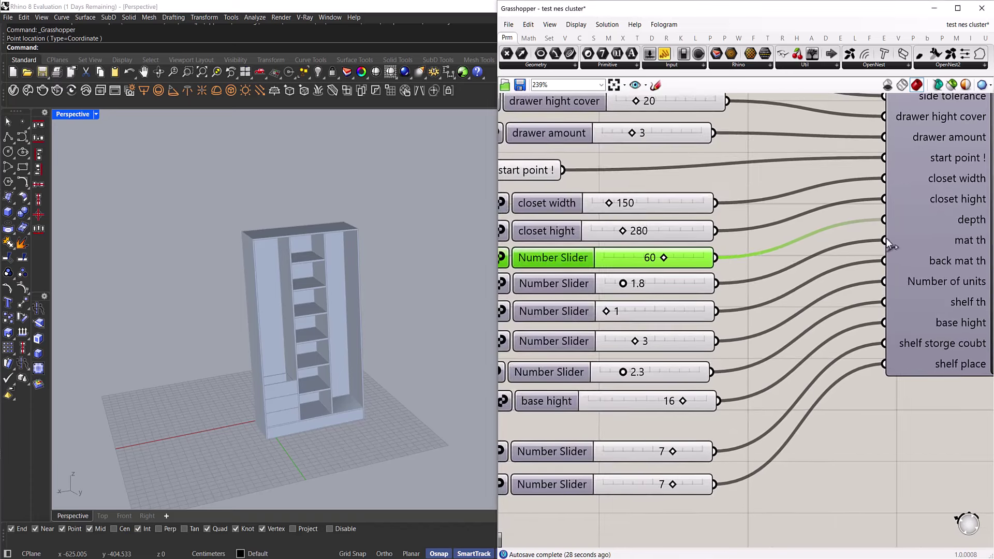
right_click_drag(907, 235, 846, 253)
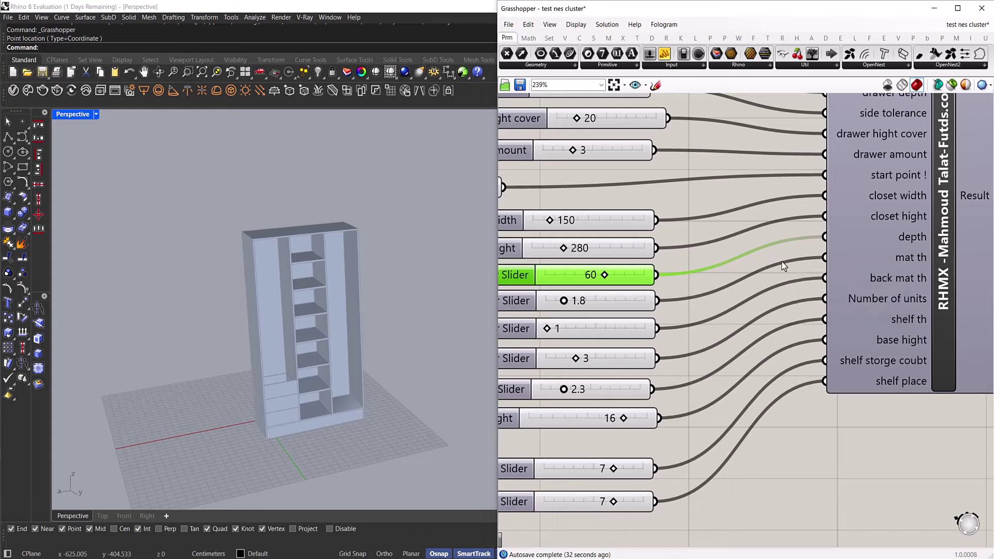
scroll(248, 241, "up", 3)
scroll(249, 241, "up", 5)
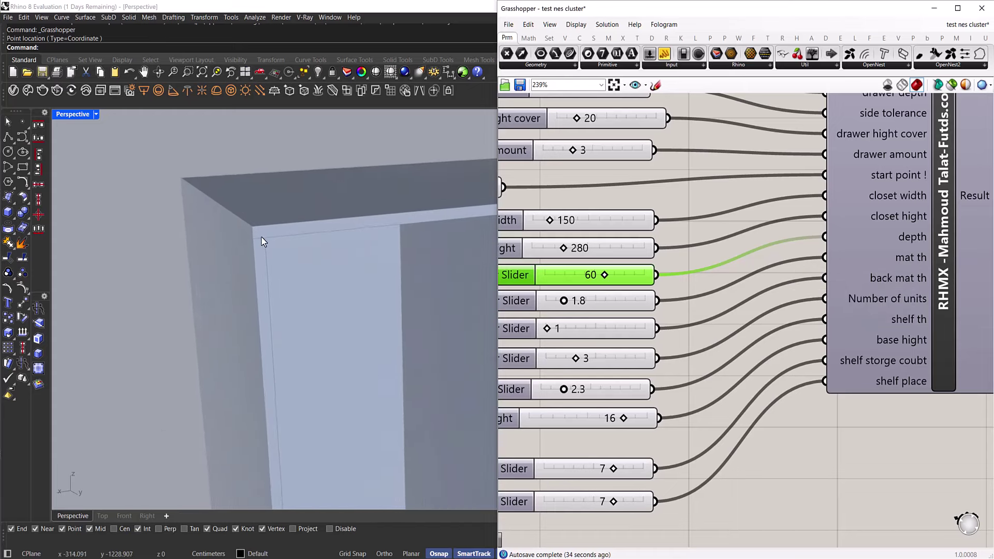
double_click(570, 301)
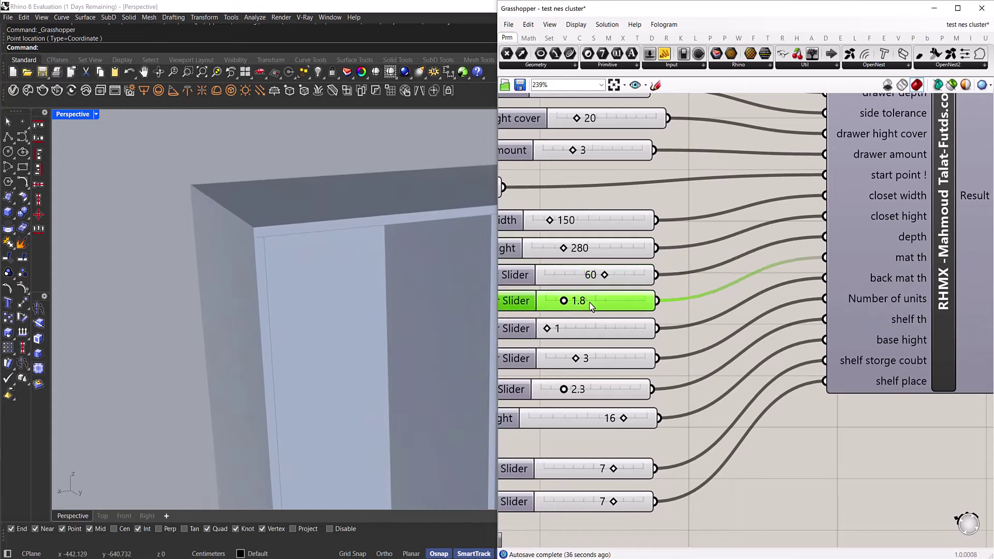
type("5.5")
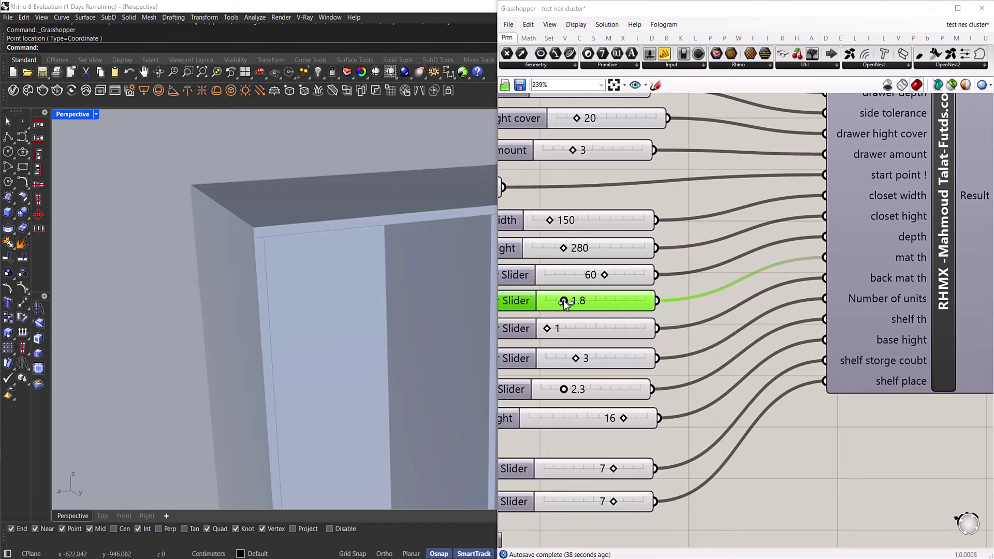
key("Return")
scroll(254, 183, "down", 5)
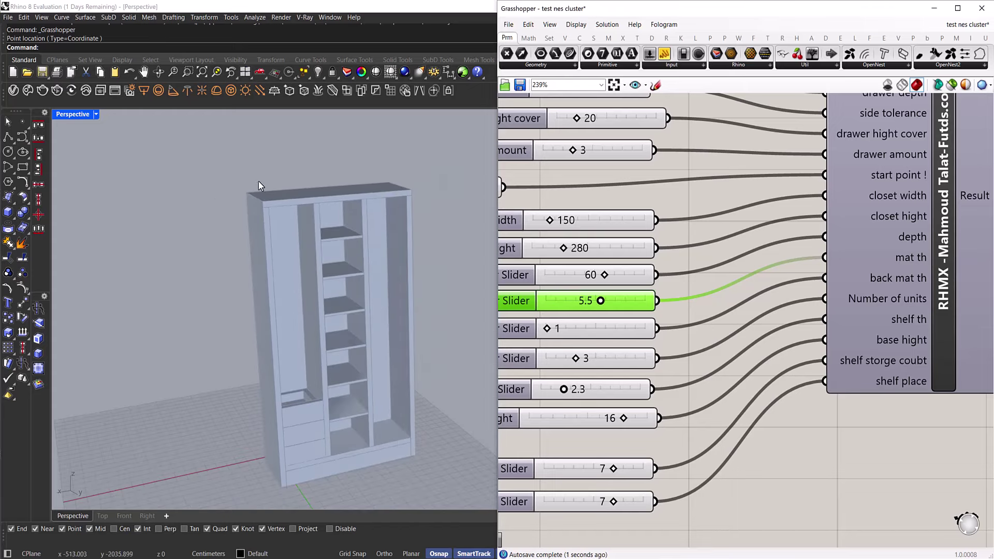
left_click_drag(599, 299, 640, 305)
scroll(293, 438, "up", 5)
scroll(294, 438, "up", 3)
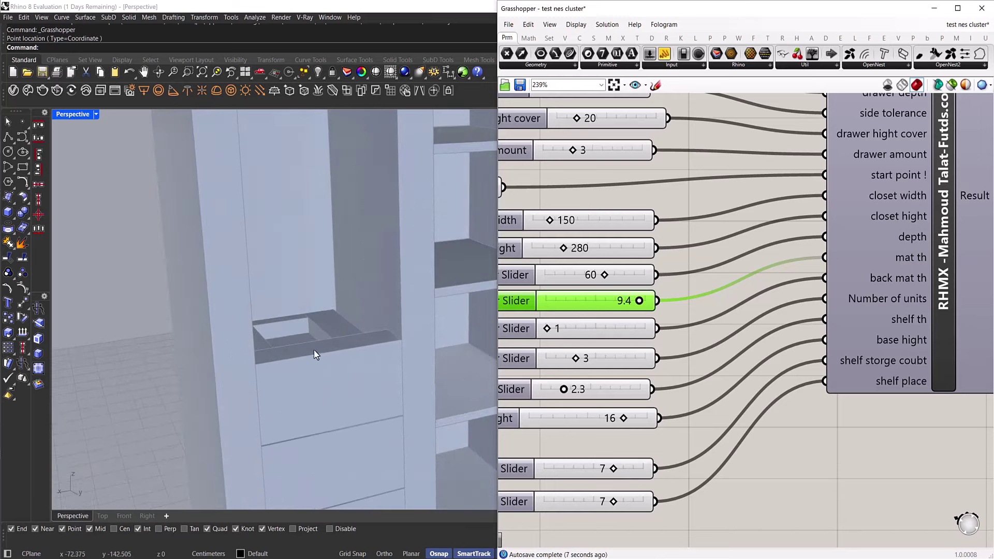
left_click_drag(639, 302, 574, 313)
left_click_drag(557, 310, 567, 305)
scroll(381, 351, "down", 8)
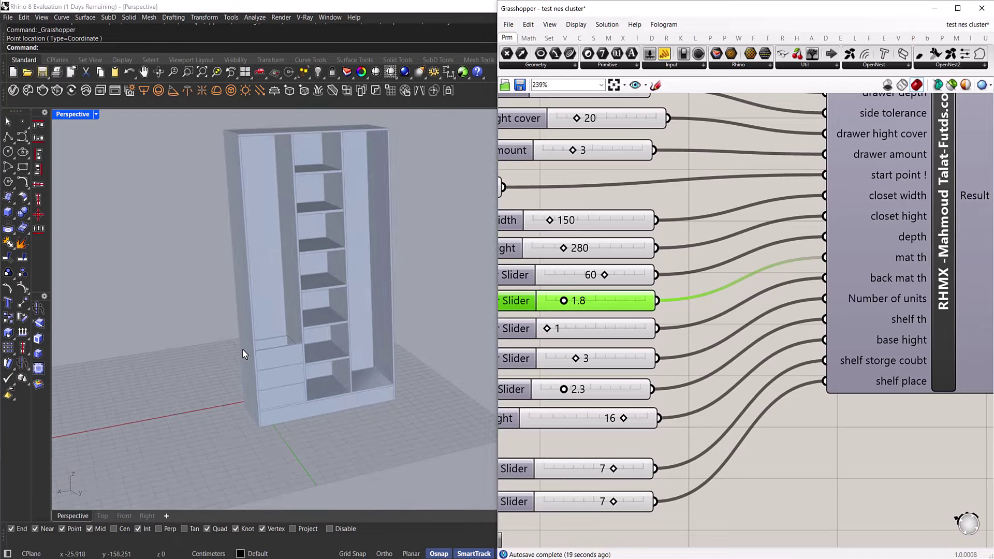
scroll(648, 387, "down", 5)
scroll(627, 273, "up", 2)
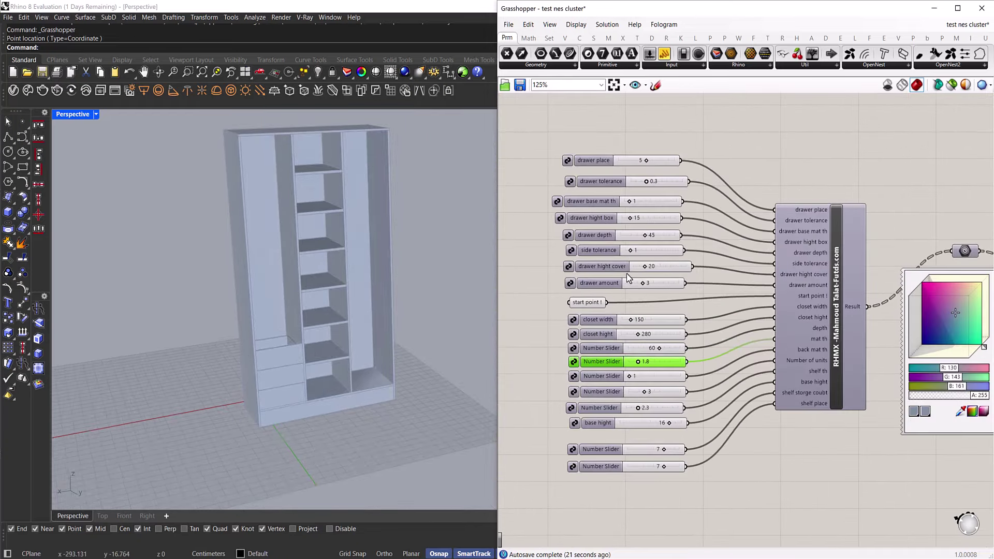
left_click_drag(523, 117, 732, 524)
left_click(829, 184)
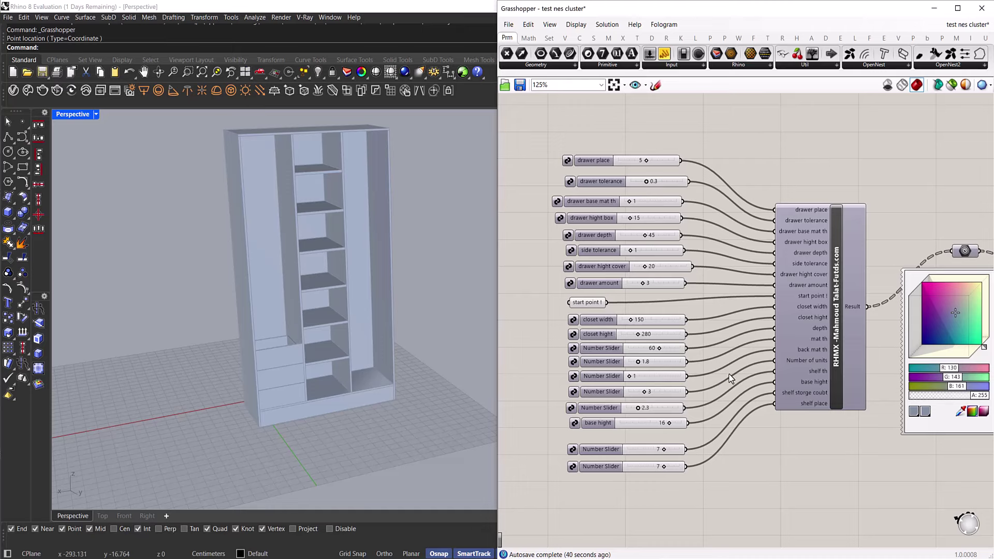
scroll(808, 350, "up", 2)
scroll(808, 350, "up", 4)
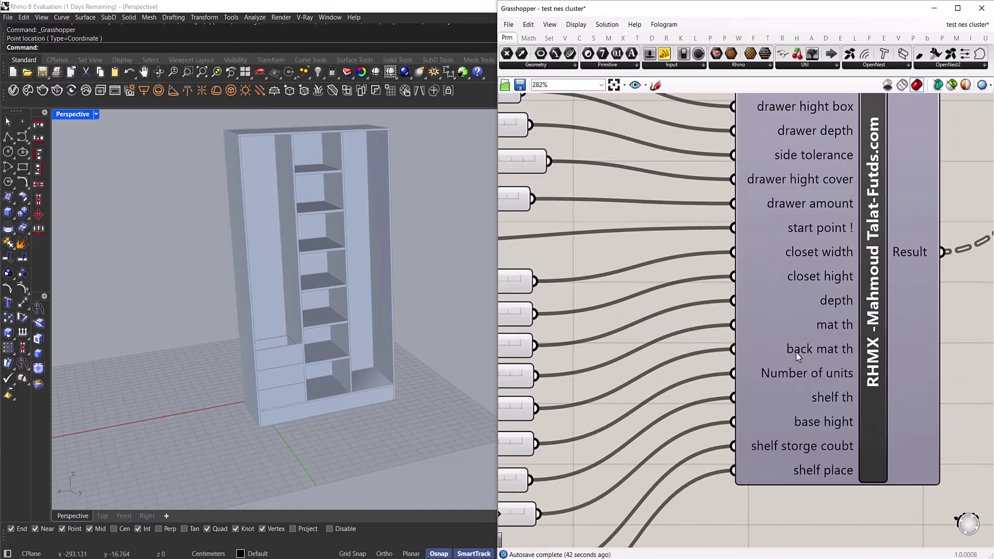
scroll(852, 354, "down", 3)
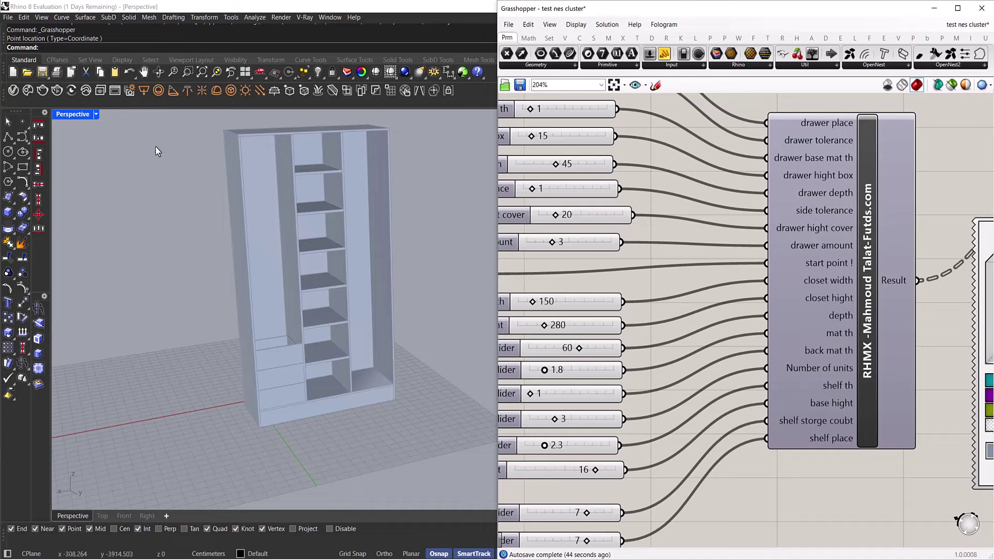
scroll(286, 338, "up", 5)
scroll(280, 336, "up", 2)
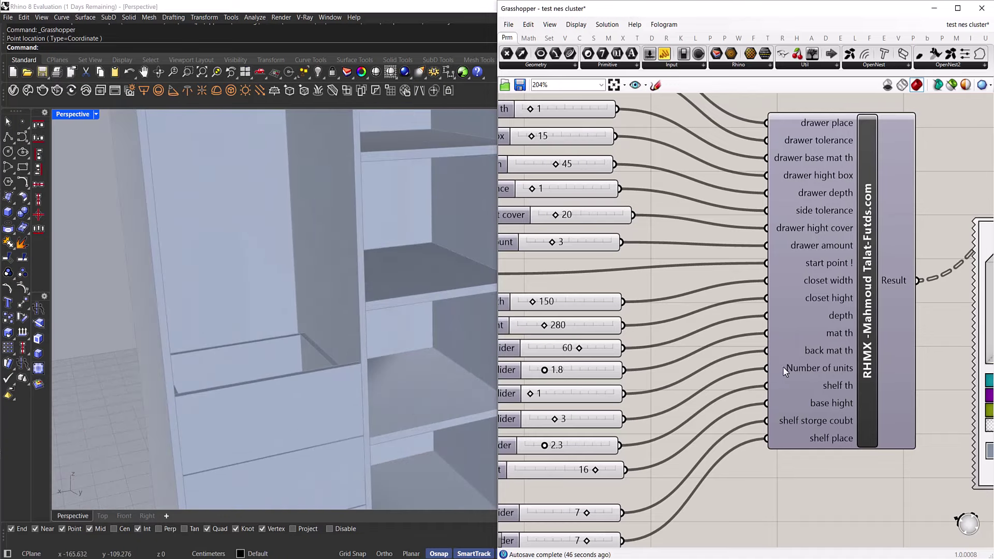
scroll(857, 355, "down", 1)
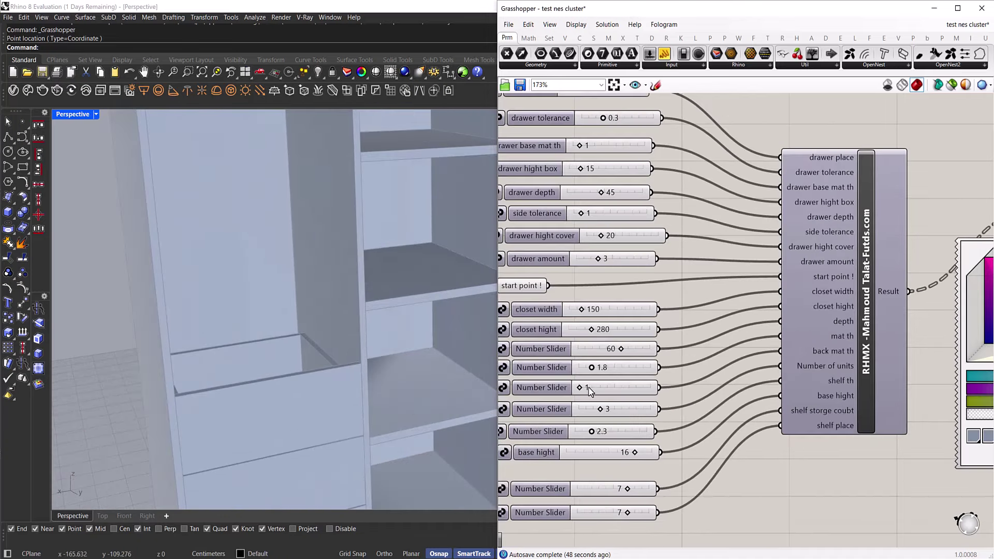
mouse_move(579, 388)
left_mouse_down()
mouse_move(600, 390)
mouse_move(568, 397)
mouse_move(584, 395)
left_mouse_up()
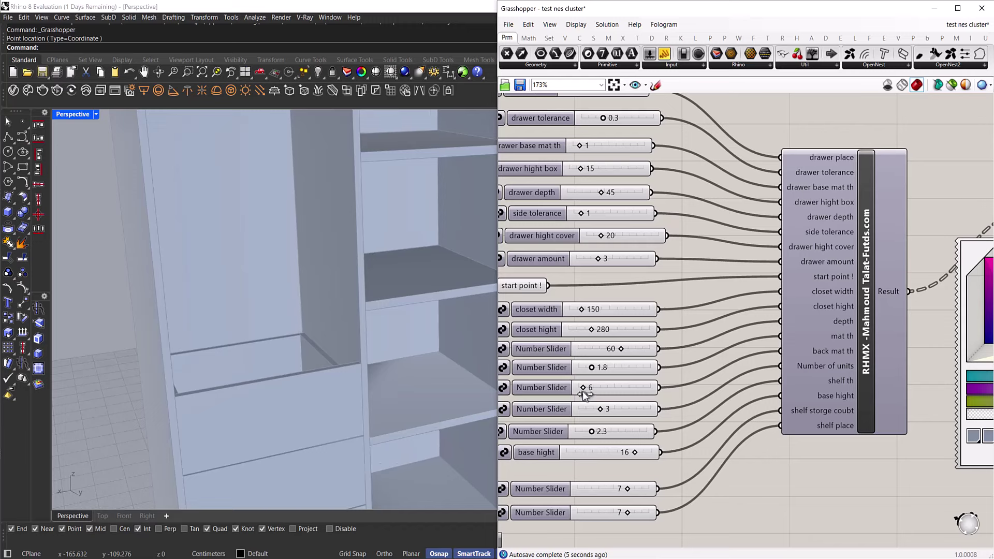
double_click(606, 388)
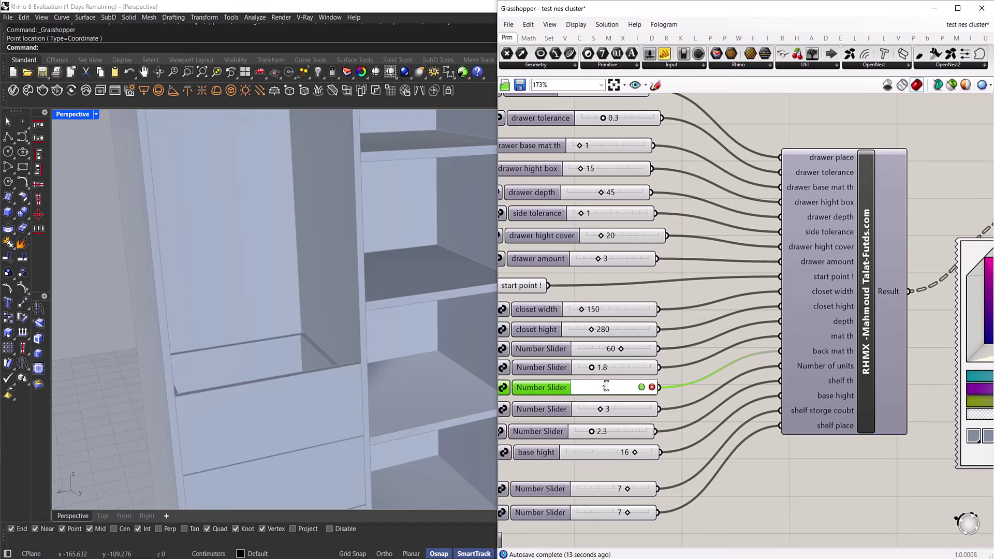
key("Return")
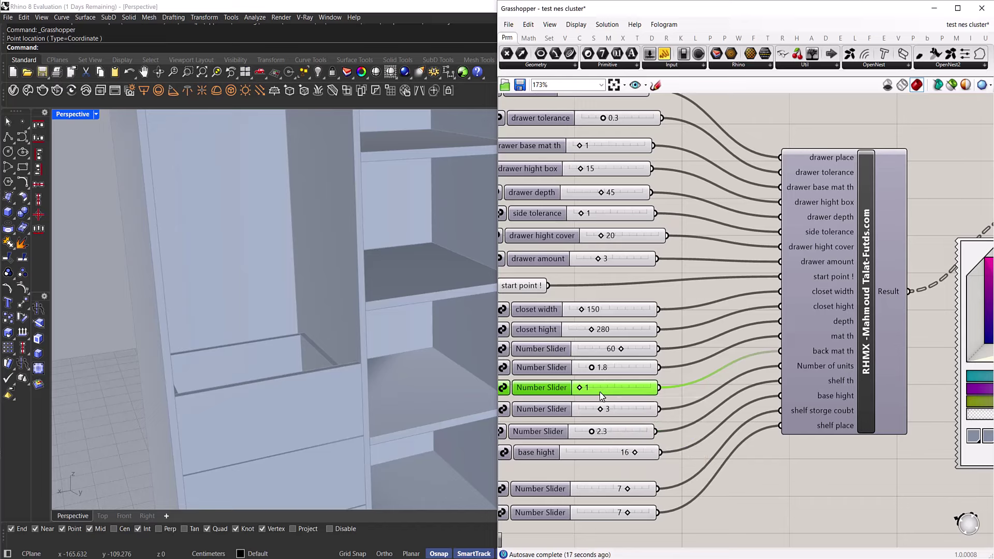
left_click(600, 410)
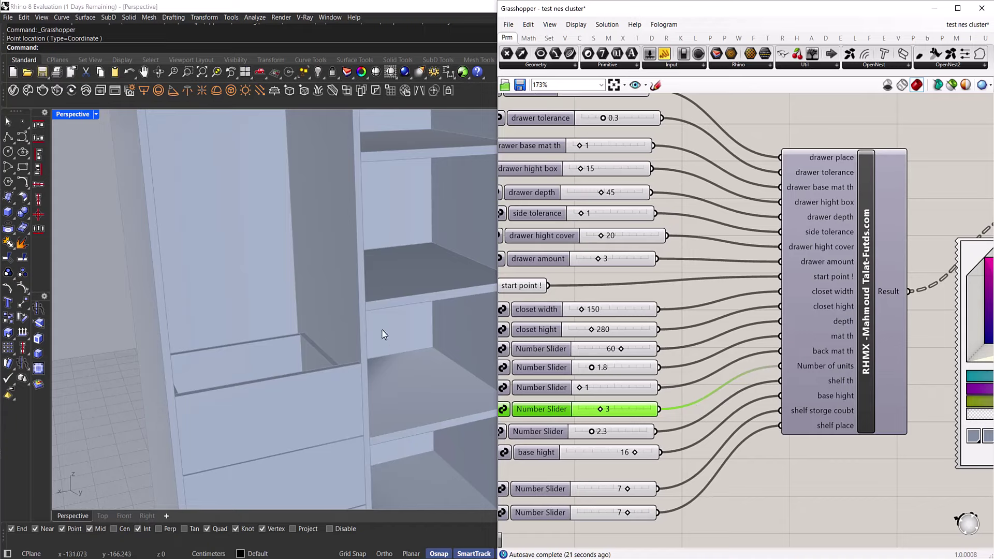
scroll(327, 349, "down", 12)
right_click_drag(376, 403, 369, 428)
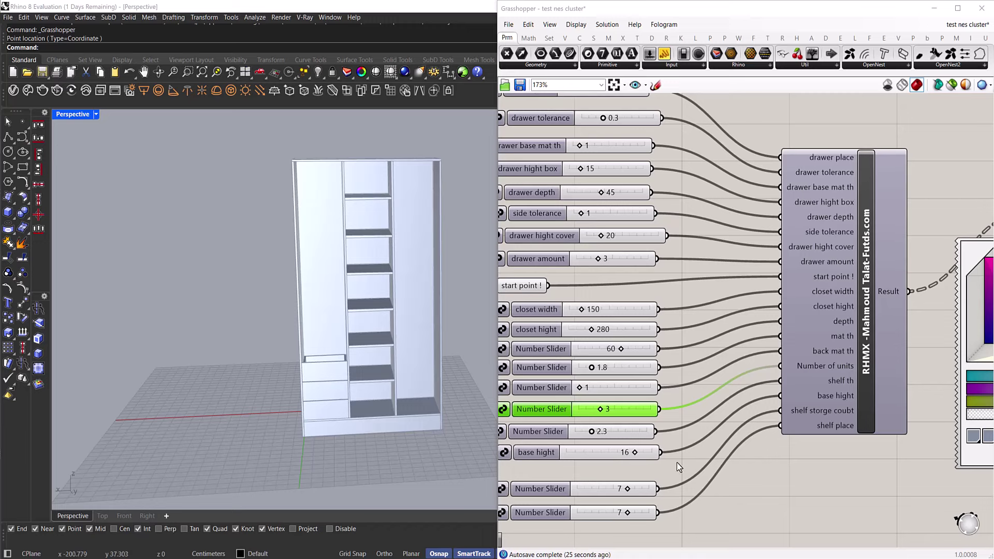
- Set number of units to 4, closet width to 238, and shelf thickness from 2.3 to 3.4
mouse_move(604, 410)
left_mouse_down()
mouse_move(566, 409)
mouse_move(604, 410)
left_mouse_up()
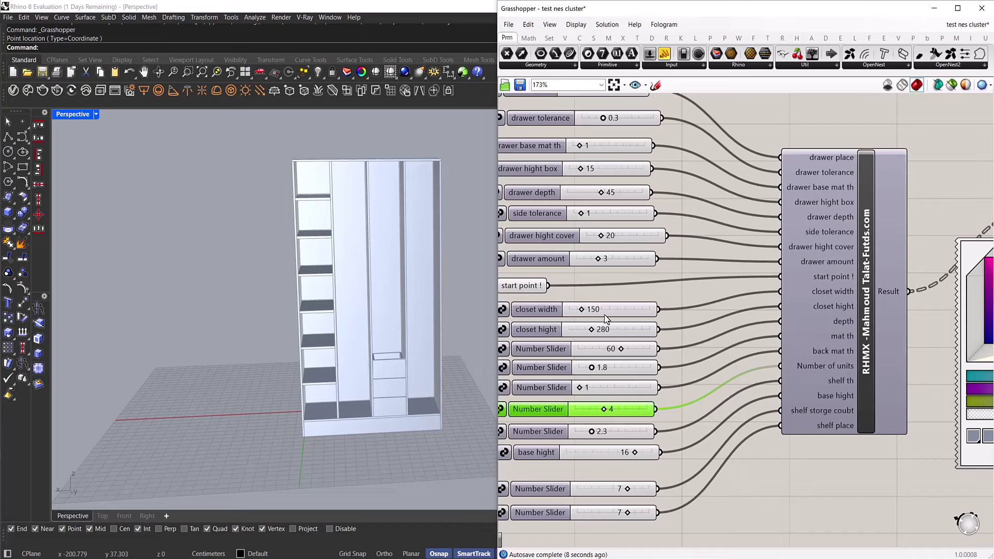
mouse_move(581, 311)
left_mouse_down()
mouse_move(610, 319)
mouse_move(595, 319)
left_mouse_up()
mouse_move(601, 411)
left_mouse_down()
mouse_move(631, 409)
mouse_move(599, 414)
mouse_move(608, 413)
left_mouse_up()
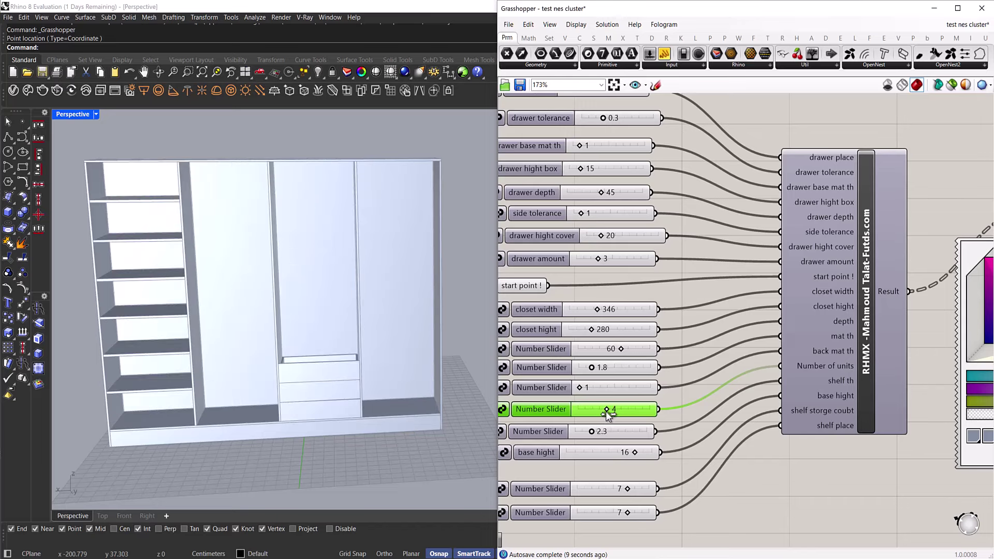
mouse_move(597, 310)
left_mouse_down()
mouse_move(606, 309)
mouse_move(588, 310)
left_mouse_up()
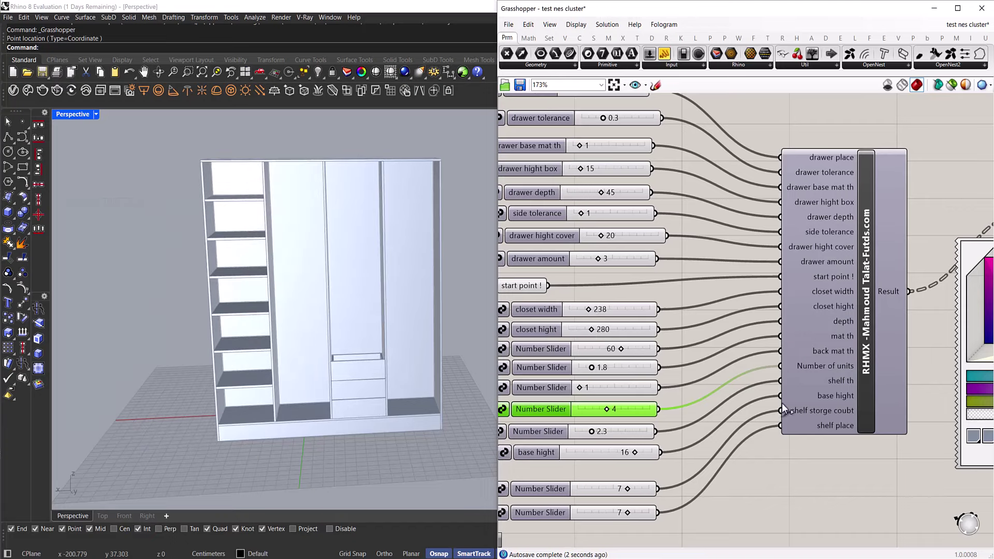
left_click(631, 433)
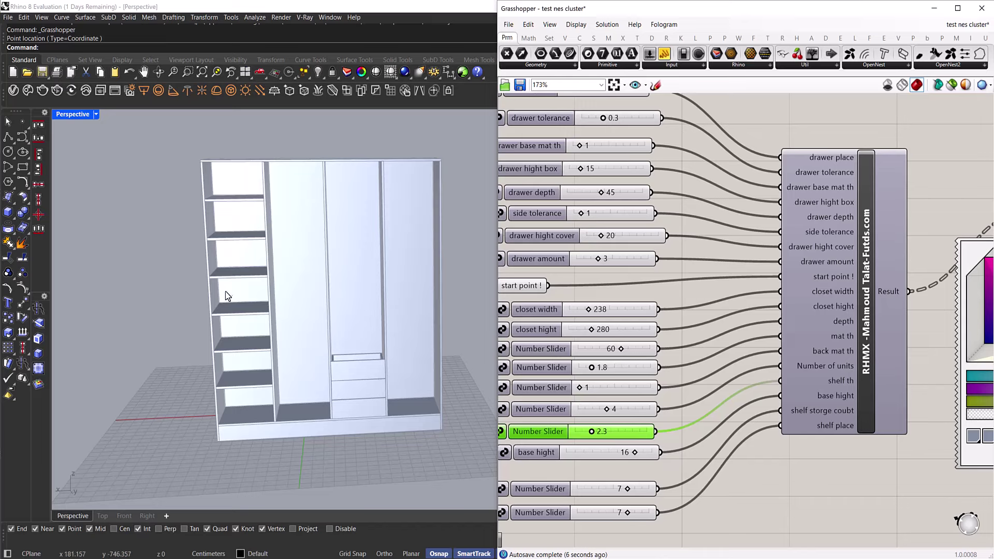
mouse_move(593, 433)
left_mouse_down()
mouse_move(627, 433)
mouse_move(582, 433)
mouse_move(628, 433)
mouse_move(601, 434)
left_mouse_up()
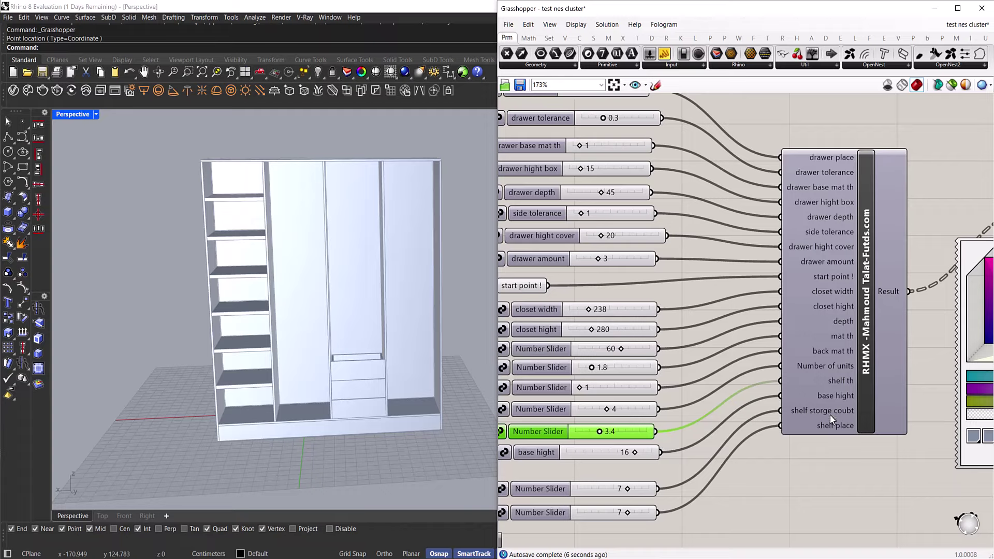
right_click_drag(632, 438, 737, 393)
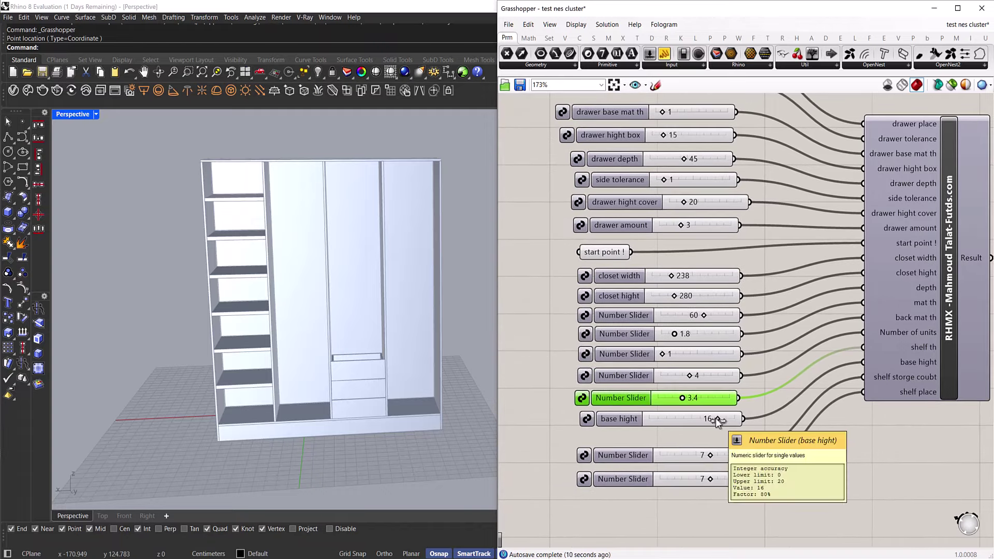
- Zoom in on the closet plinth and set the base hight slider from 15 to 17
left_click_drag(716, 418, 693, 418)
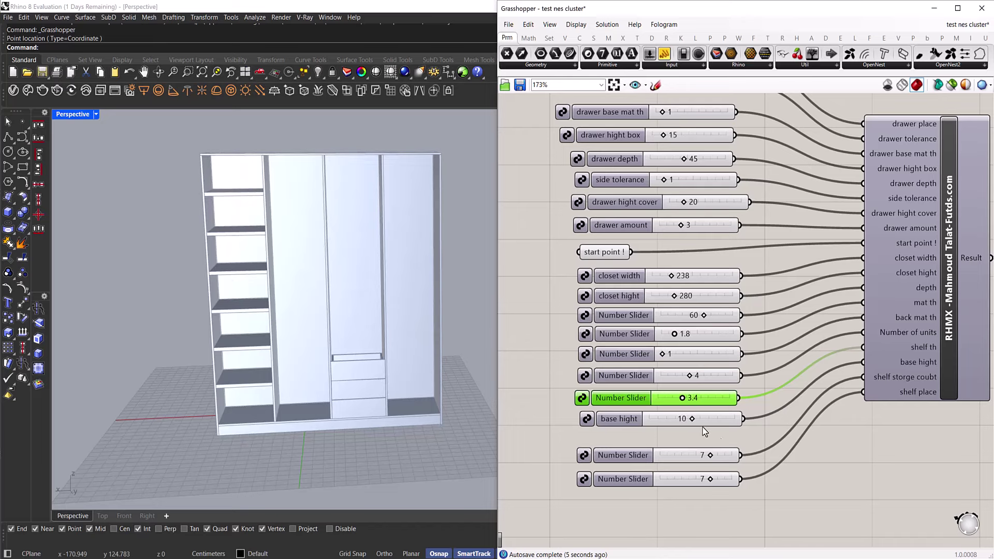
left_click(632, 423)
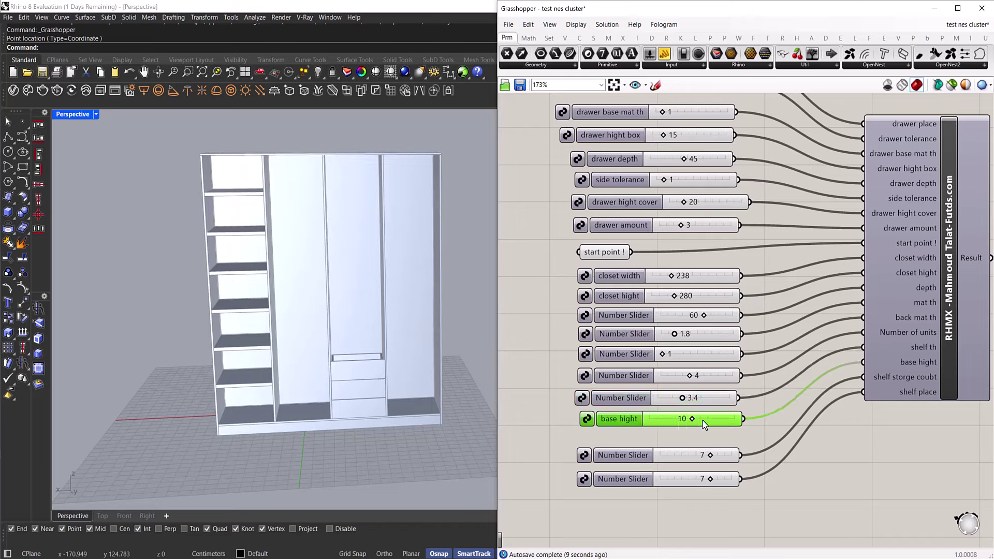
right_click_drag(381, 425, 390, 402)
right_click_drag(294, 420, 313, 356, "shift")
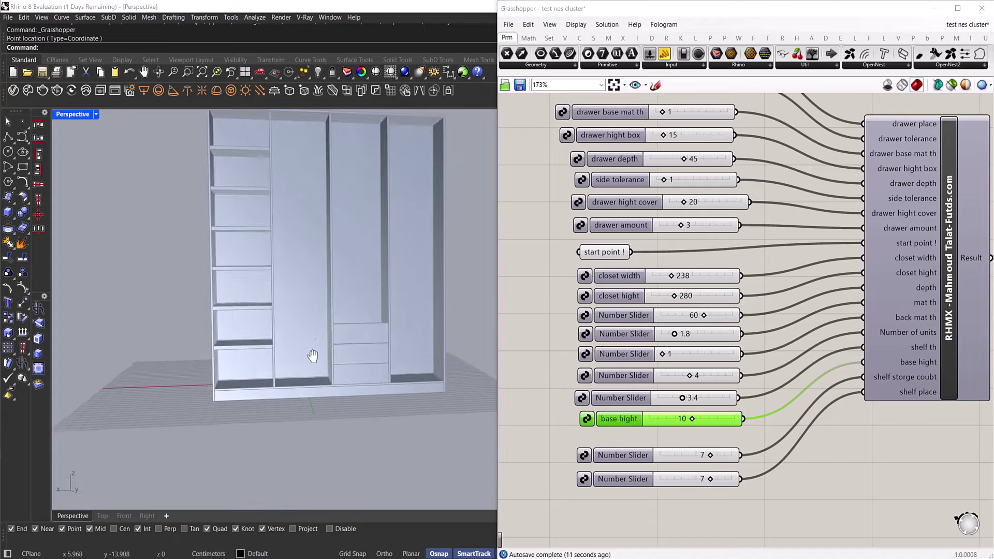
scroll(205, 371, "up", 8)
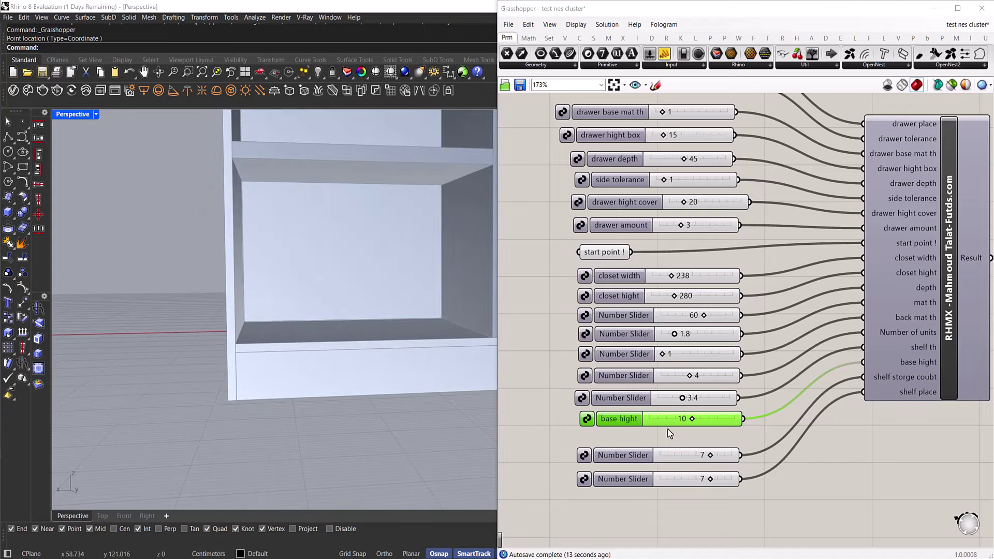
left_click_drag(691, 420, 713, 418)
scroll(326, 409, "down", 10)
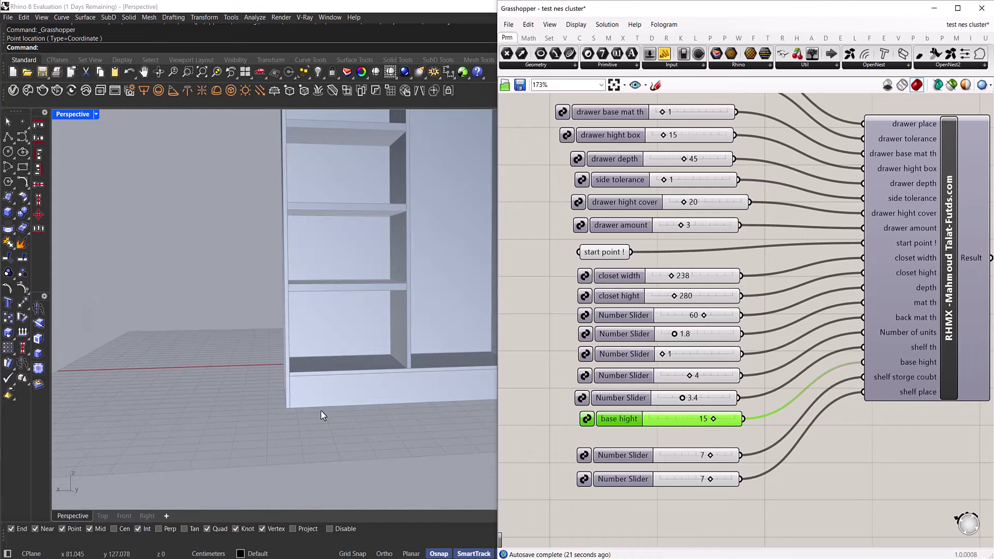
scroll(340, 402, "up", 2)
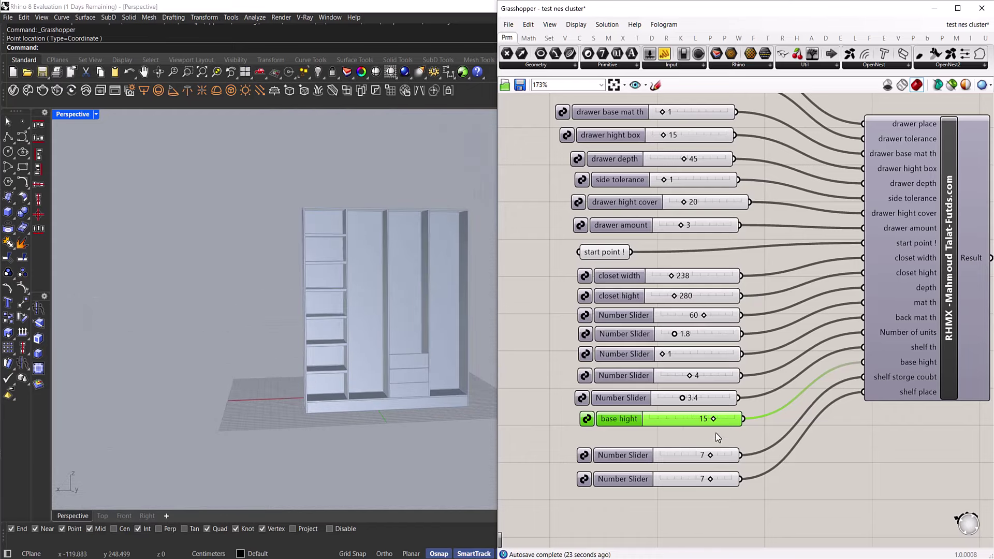
mouse_move(714, 420)
left_mouse_down()
mouse_move(731, 421)
mouse_move(725, 432)
left_mouse_up()
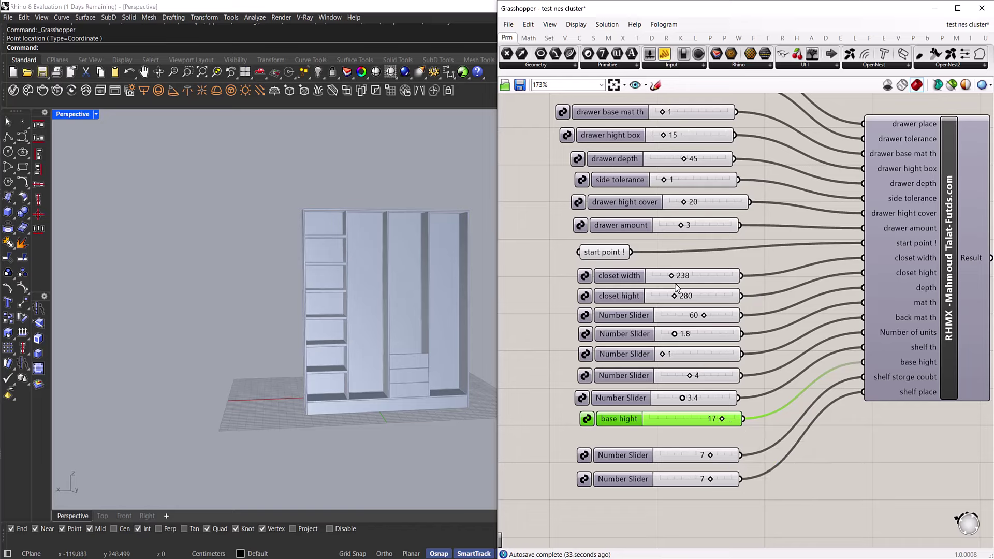
- Enter a closet width of 200
left_click(716, 276)
left_click(710, 297, "shift")
left_click(712, 317, "shift")
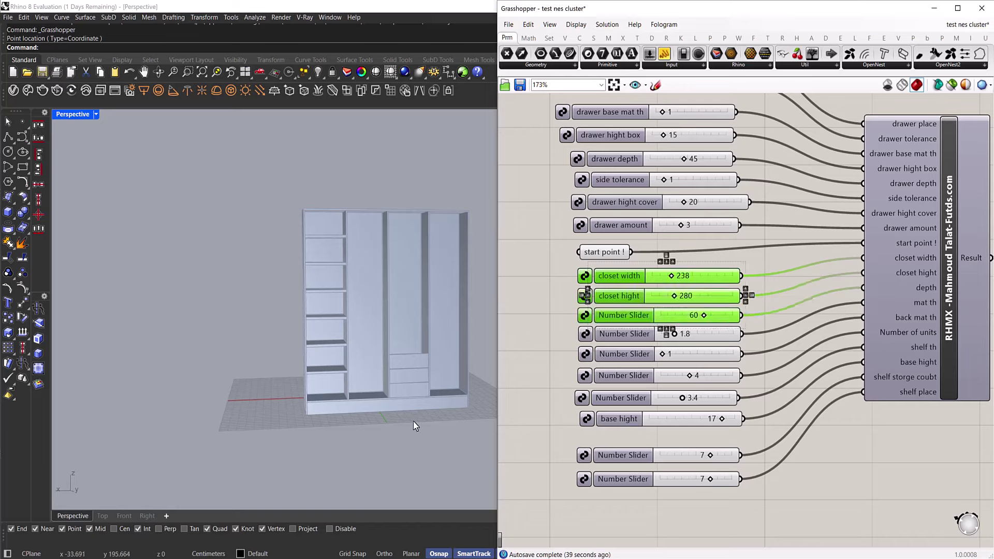
double_click(707, 278)
type("200")
key("Return")
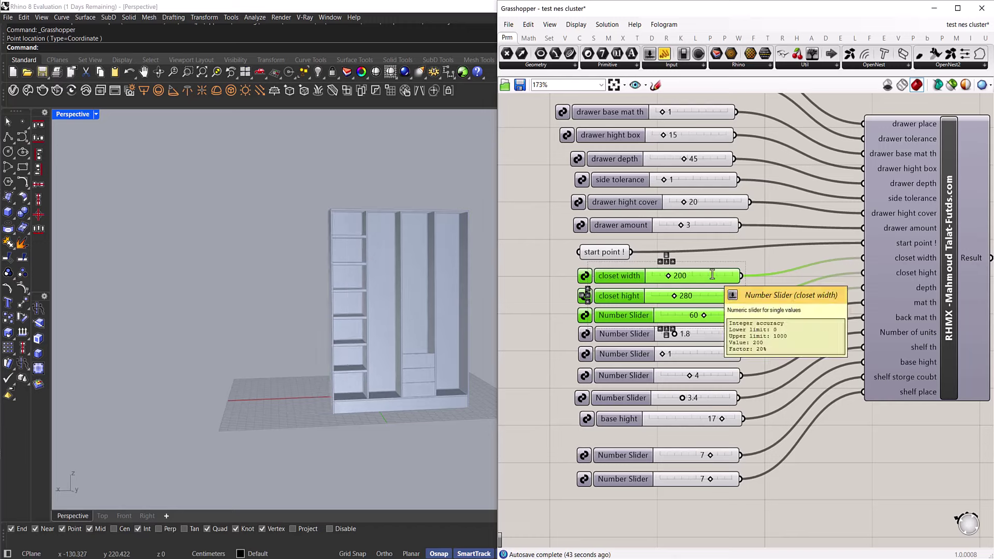
- Set the base hight to 8, after briefly trying 10
double_click(714, 418)
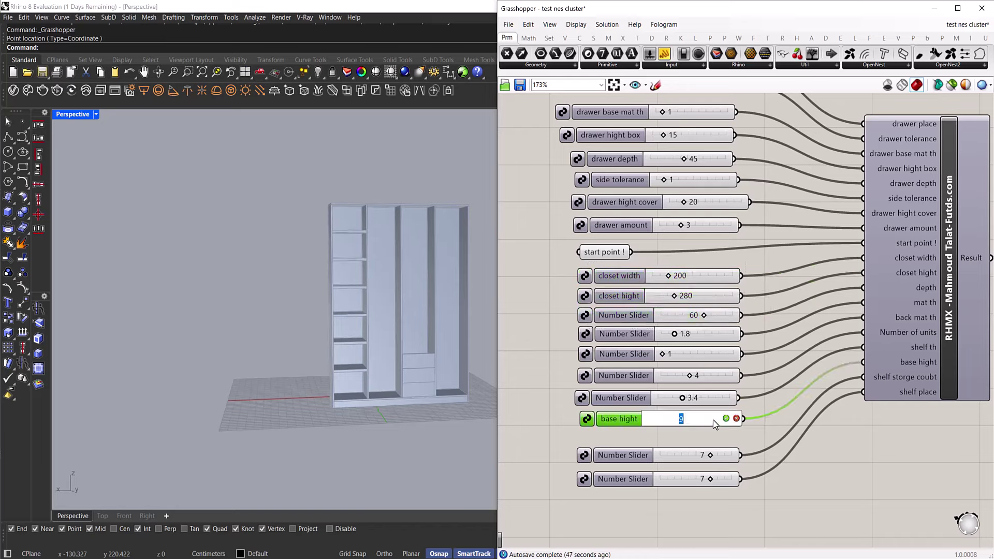
type("10")
key("Return")
double_click(713, 420)
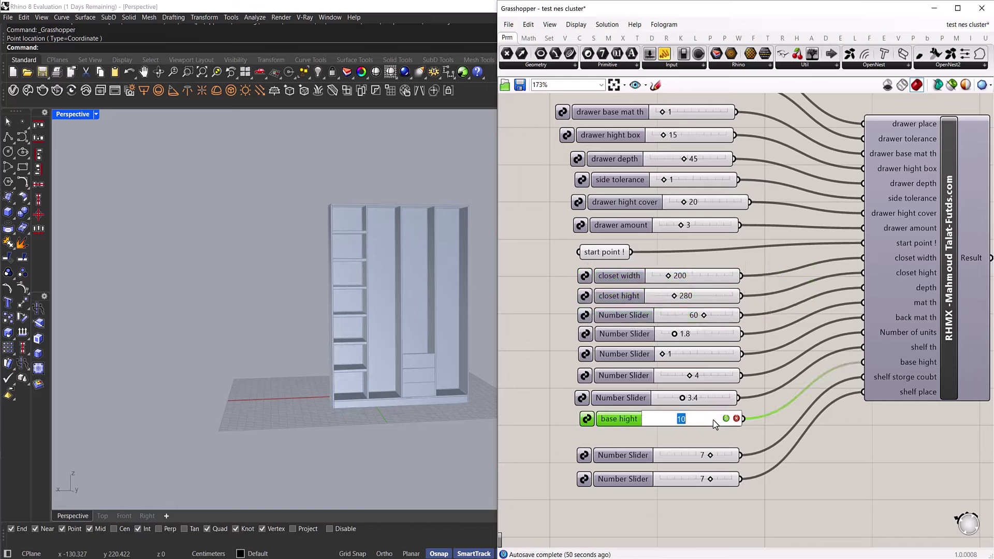
type("8")
key("Return")
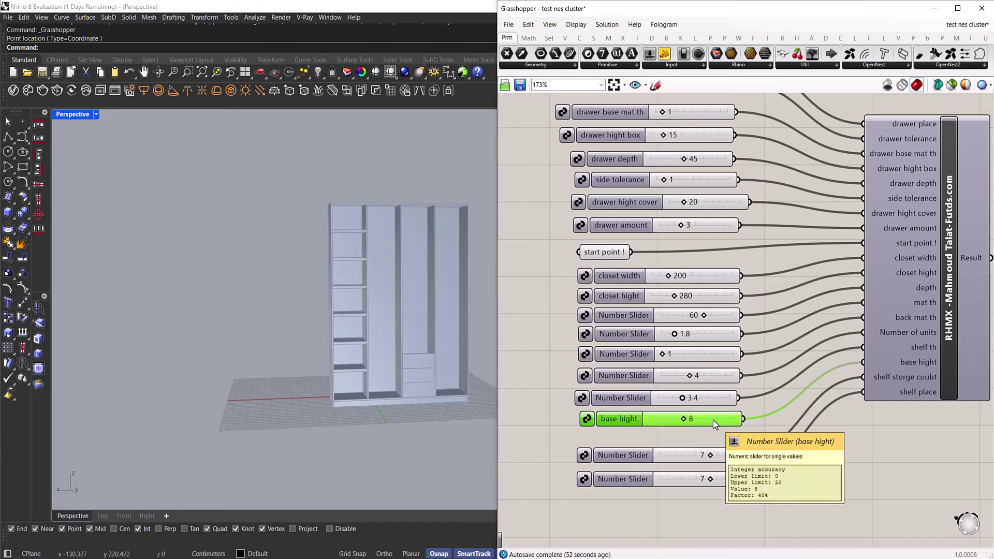
- Reduce the shelf thickness slider from 3.4 to 2.9
left_click(714, 399)
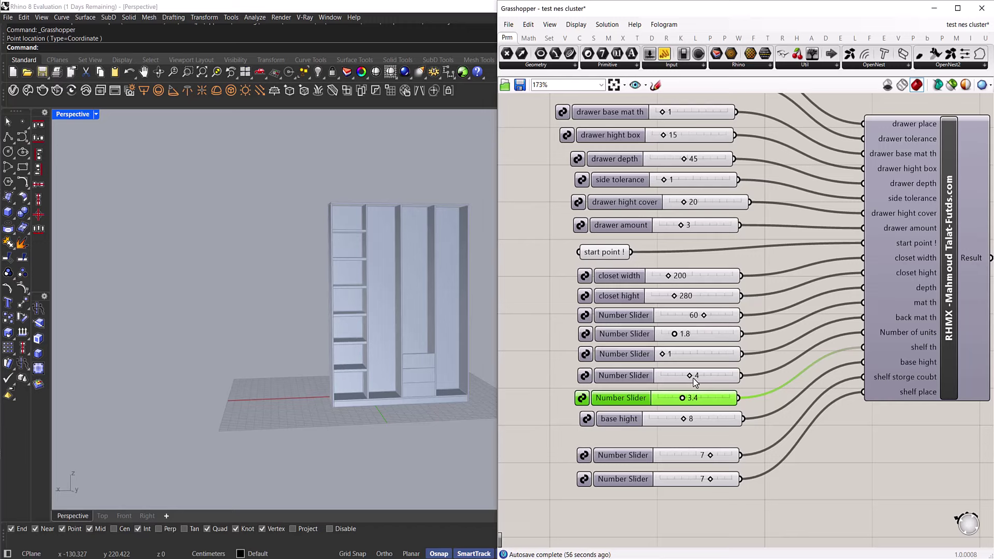
left_click_drag(668, 398, 676, 399)
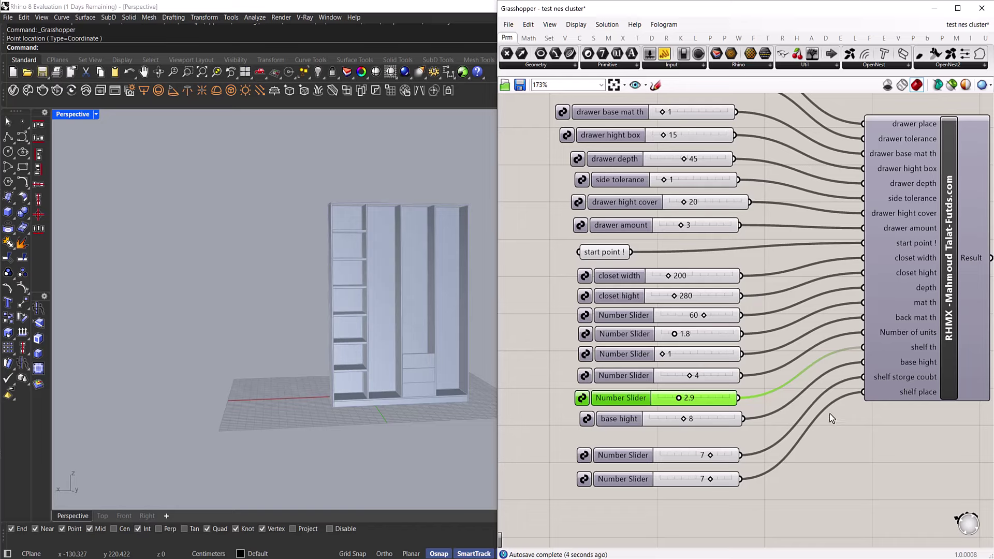
left_click(648, 460)
- Set the shelf storage count to 8 shelves in the shelving column
right_click_drag(409, 338, 326, 404)
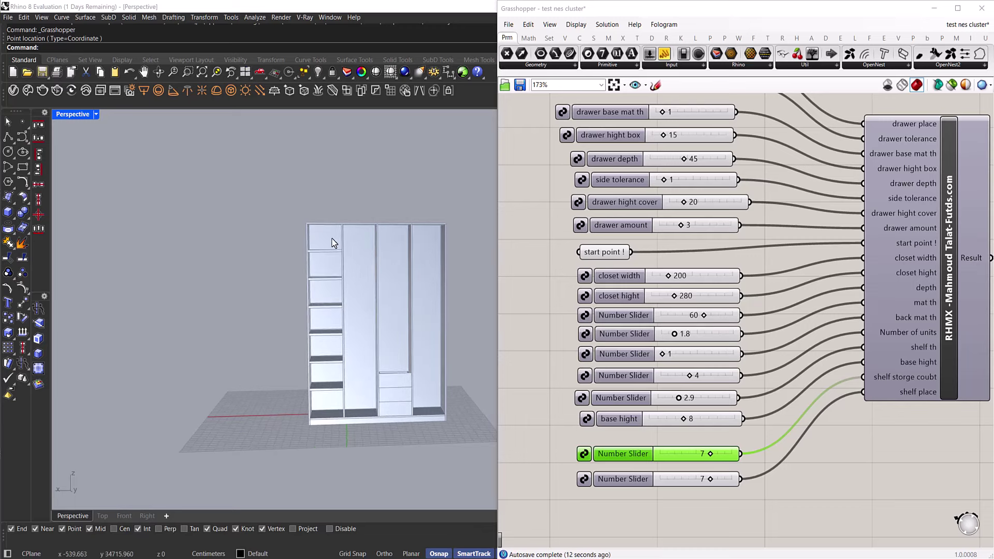
left_click_drag(709, 455, 644, 458)
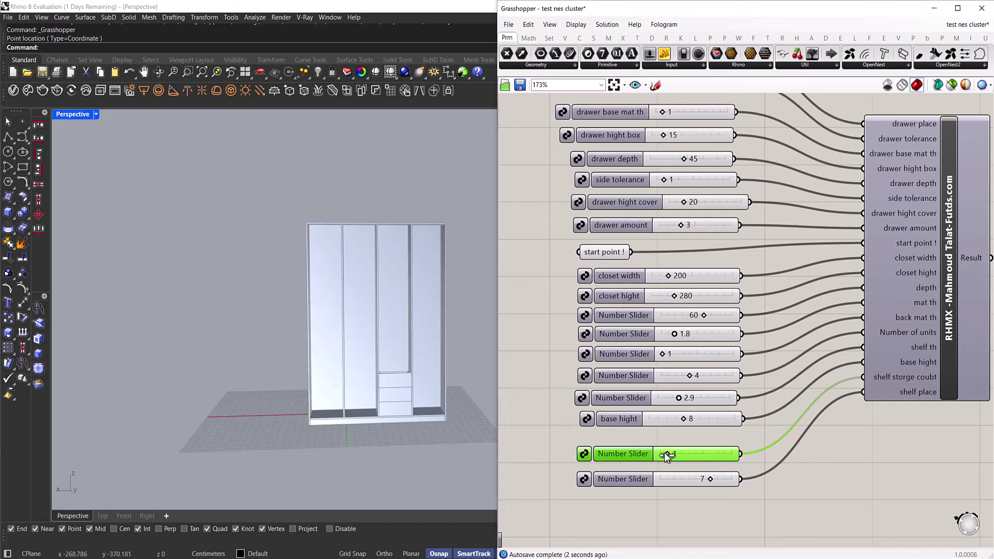
left_click_drag(668, 457, 673, 458)
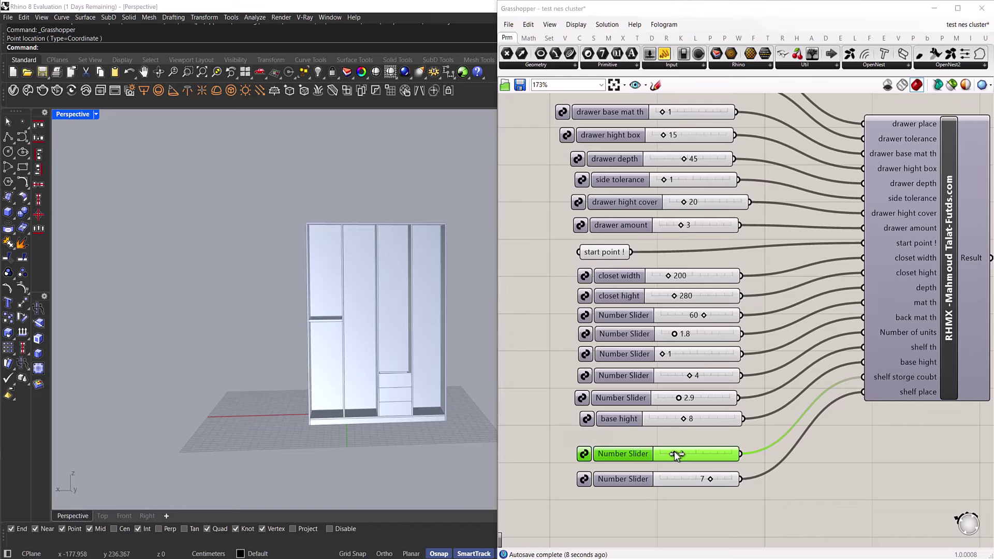
left_click_drag(674, 453, 682, 454)
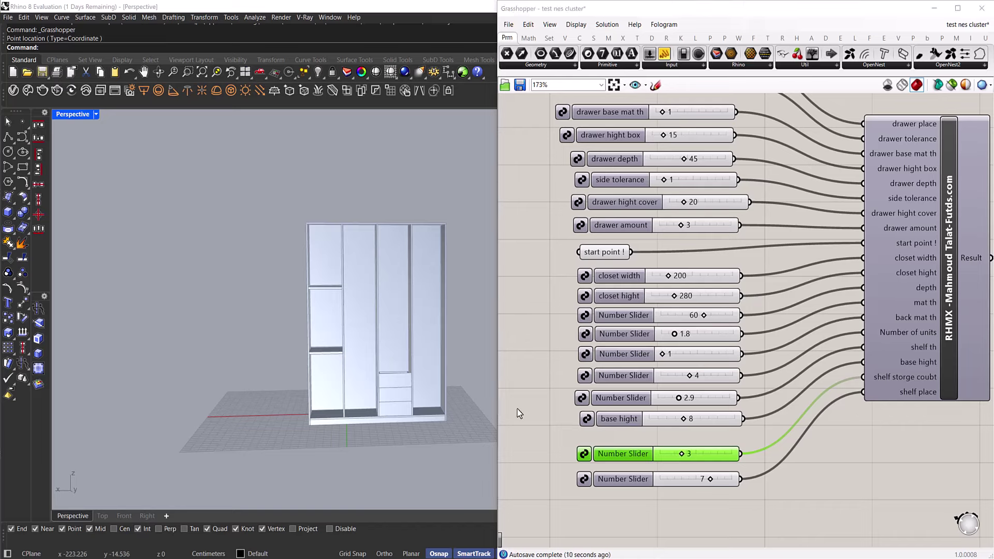
left_click_drag(682, 454, 689, 454)
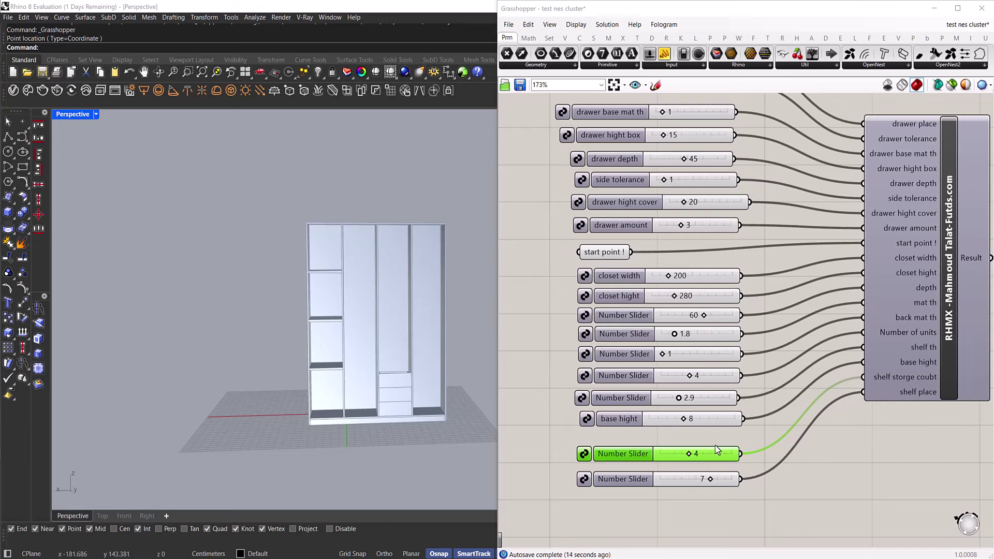
left_click_drag(692, 455, 710, 456)
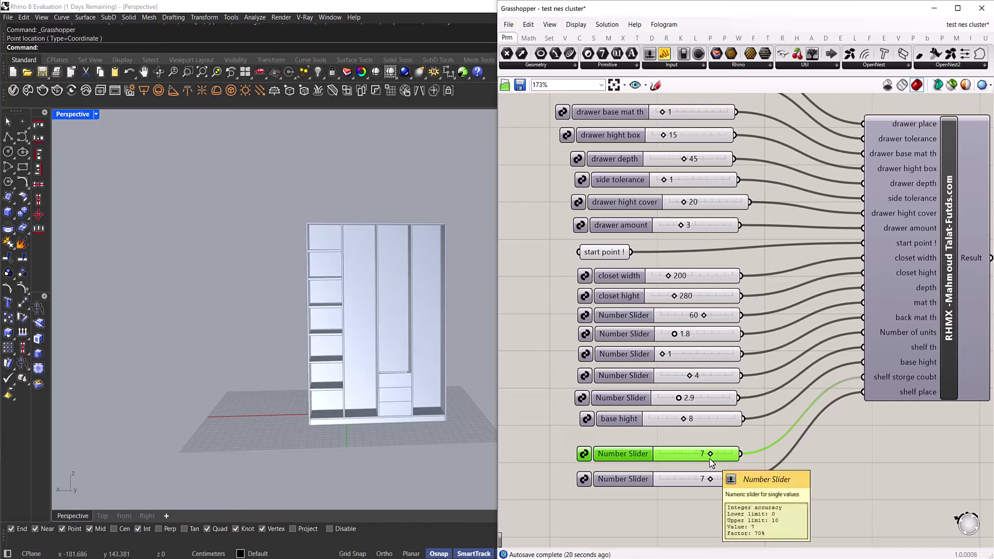
right_click_drag(303, 319, 358, 320)
right_click_drag(358, 327, 374, 347, "shift")
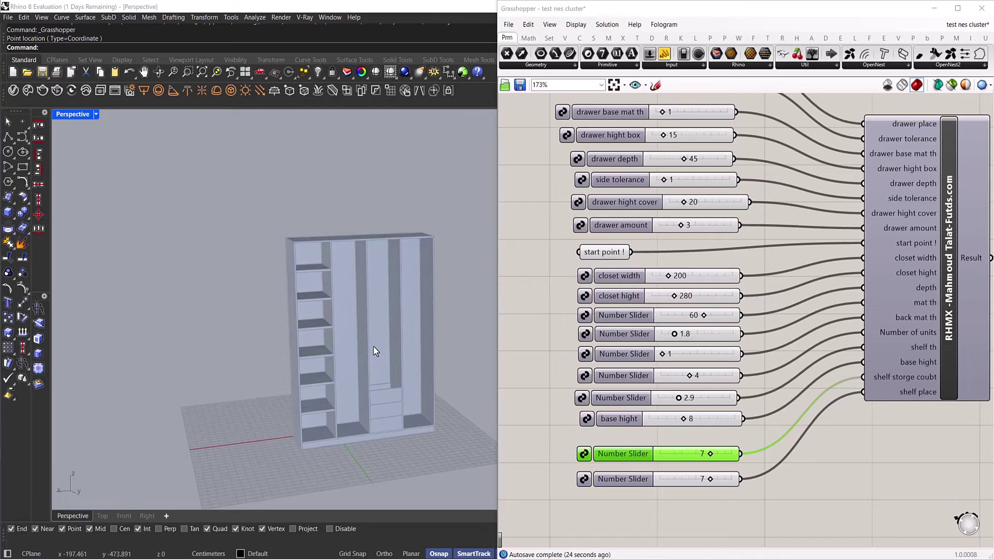
right_click_drag(391, 397, 382, 395)
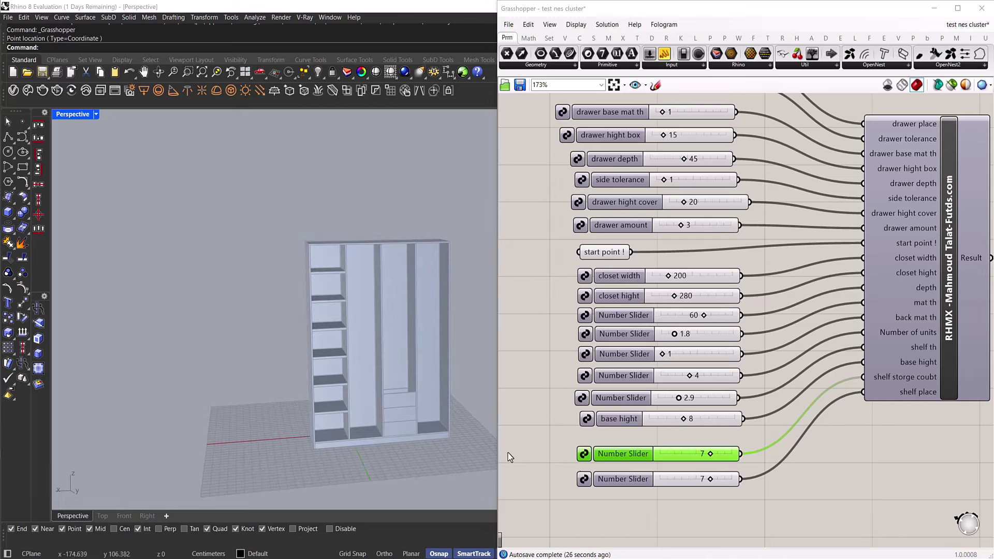
left_click_drag(710, 455, 717, 461)
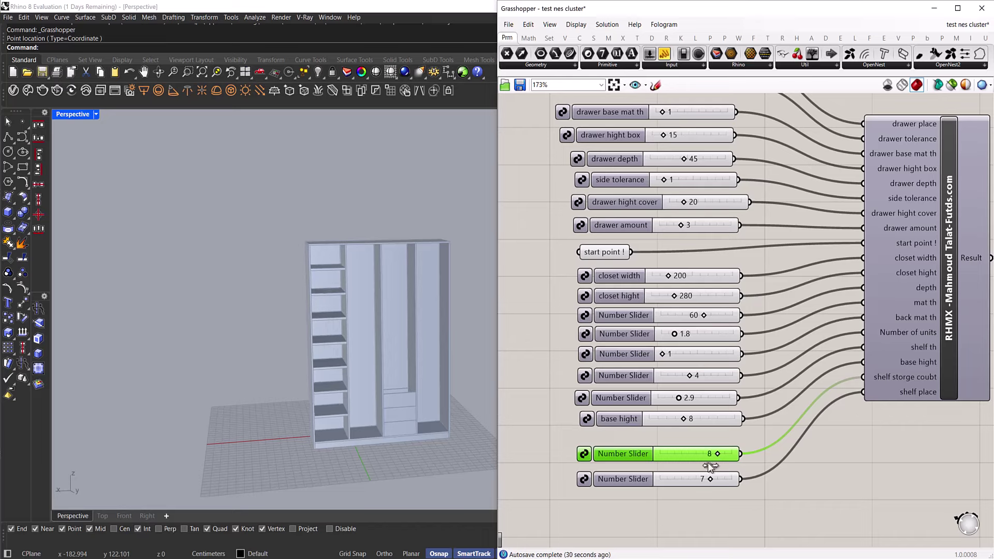
- Set shelf place to 2 to shift the shelf column into an inner bay
right_click_drag(356, 334, 268, 329, "shift")
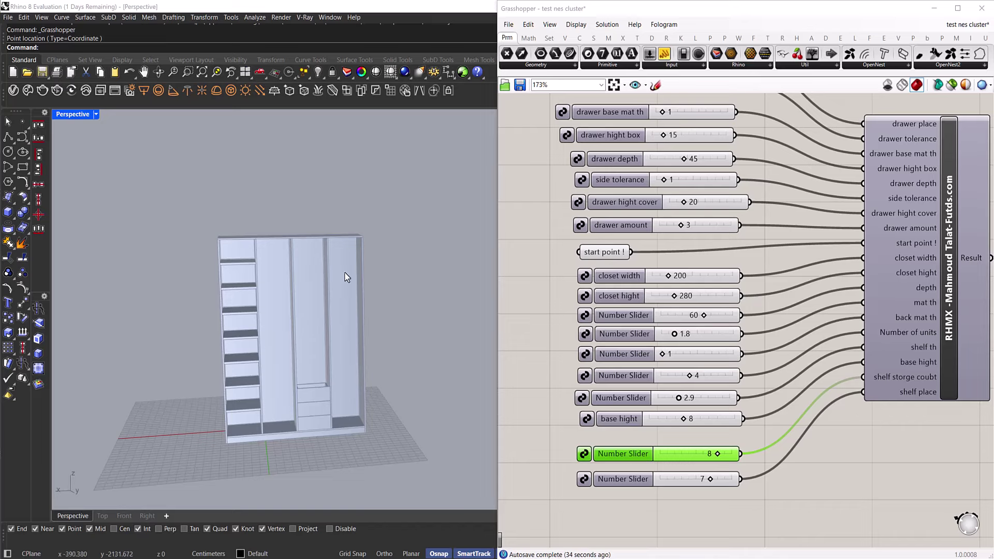
left_click_drag(711, 479, 692, 486)
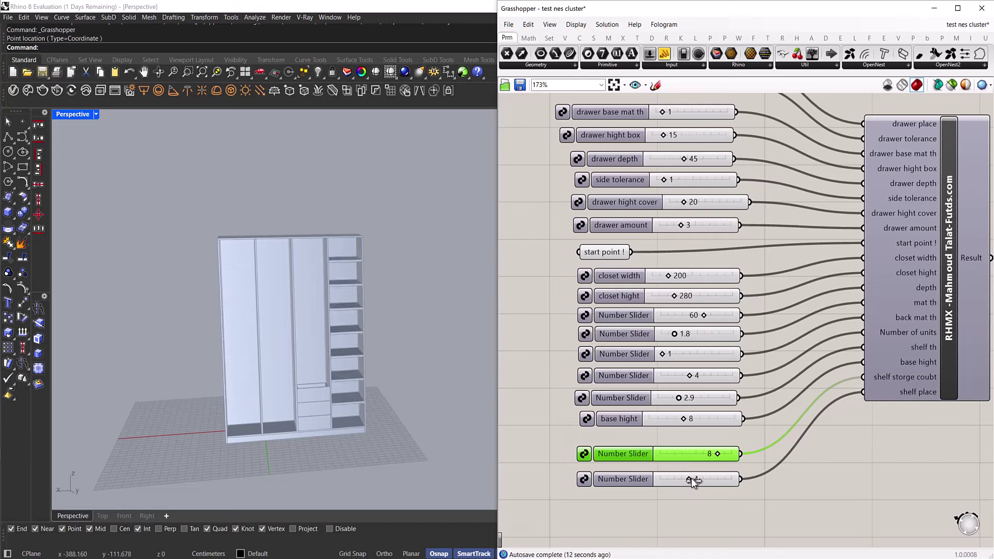
left_click_drag(691, 478, 668, 479)
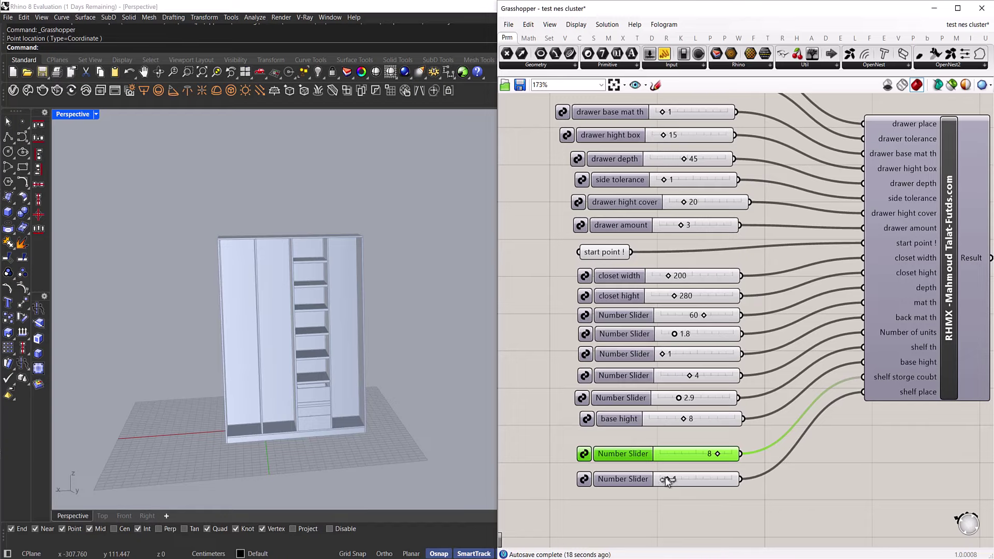
right_click_drag(662, 258, 661, 267)
left_click_drag(803, 533, 673, 489)
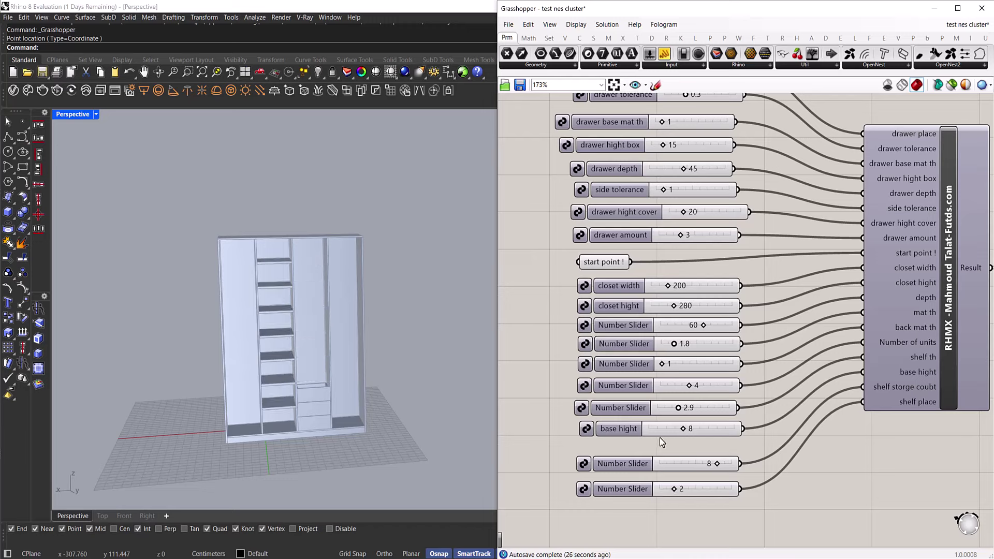
- Raise the drawer amount slider from 3 to 10 and view the closet from the front
right_click_drag(716, 258, 735, 337)
left_click_drag(645, 172, 620, 151)
scroll(315, 414, "up", 2)
scroll(315, 414, "up", 2)
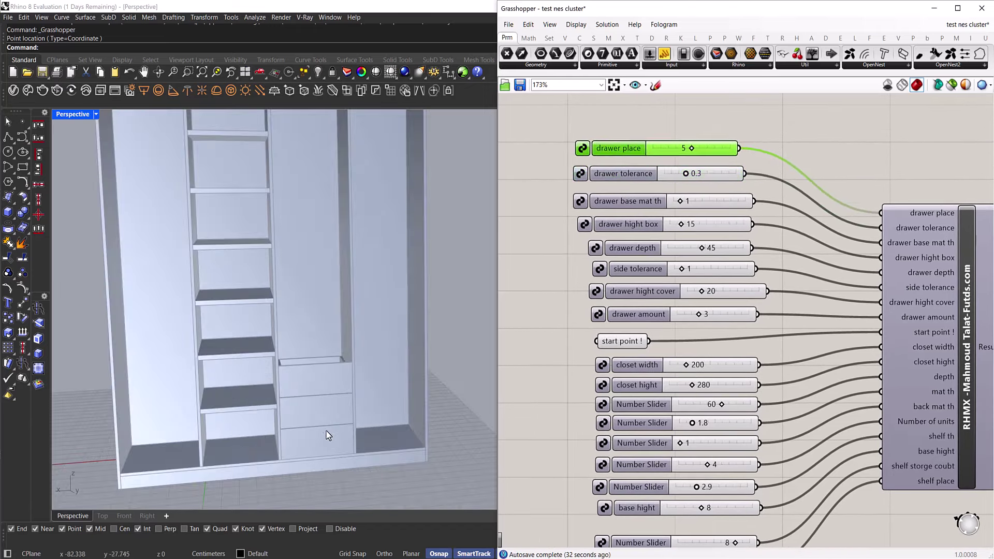
left_click(656, 318)
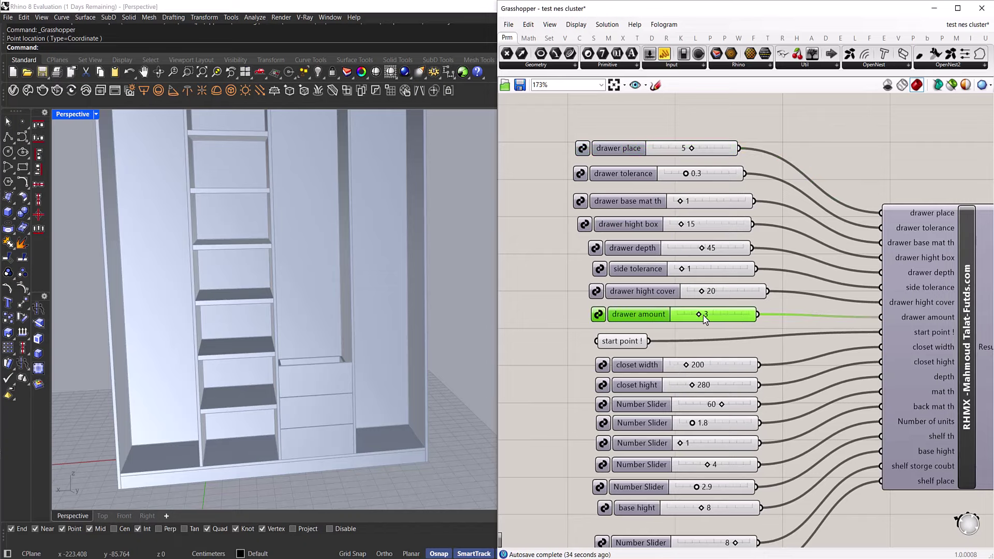
left_click_drag(704, 317, 766, 315)
scroll(711, 327, "down", 4)
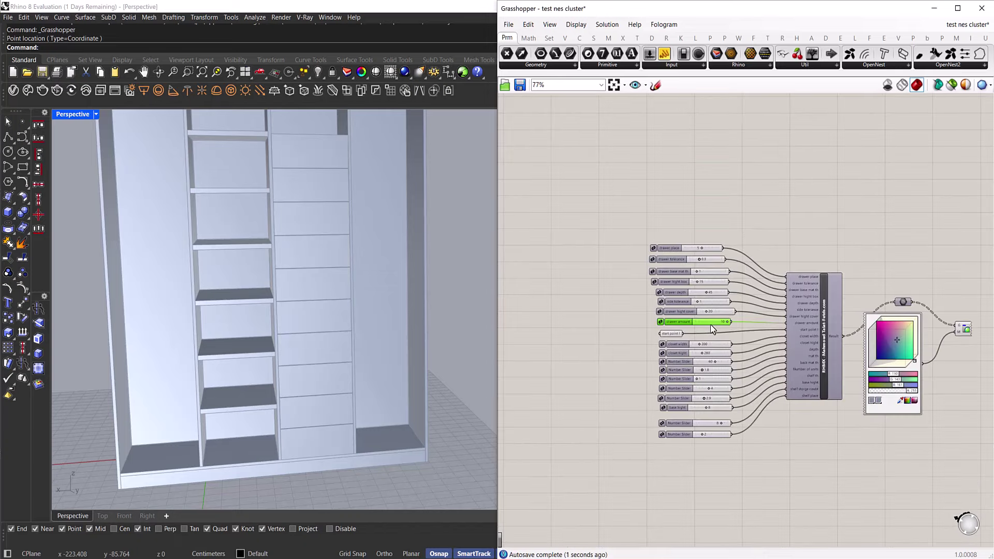
right_click_drag(341, 222, 363, 325)
scroll(325, 271, "down", 5)
scroll(706, 321, "up", 3)
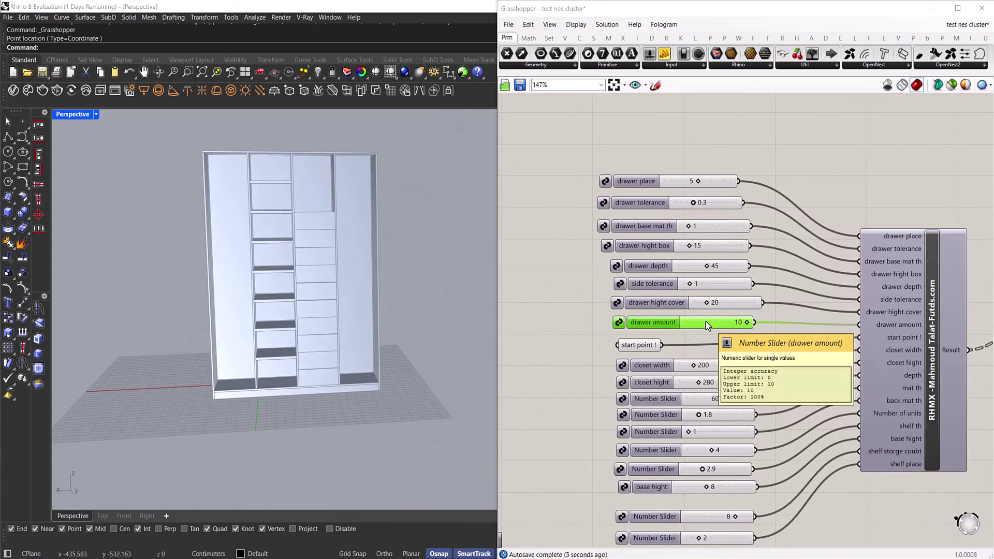
- Create a Number Slider set to 20 and wire it into the cluster's drawer amount input
double_click(544, 316)
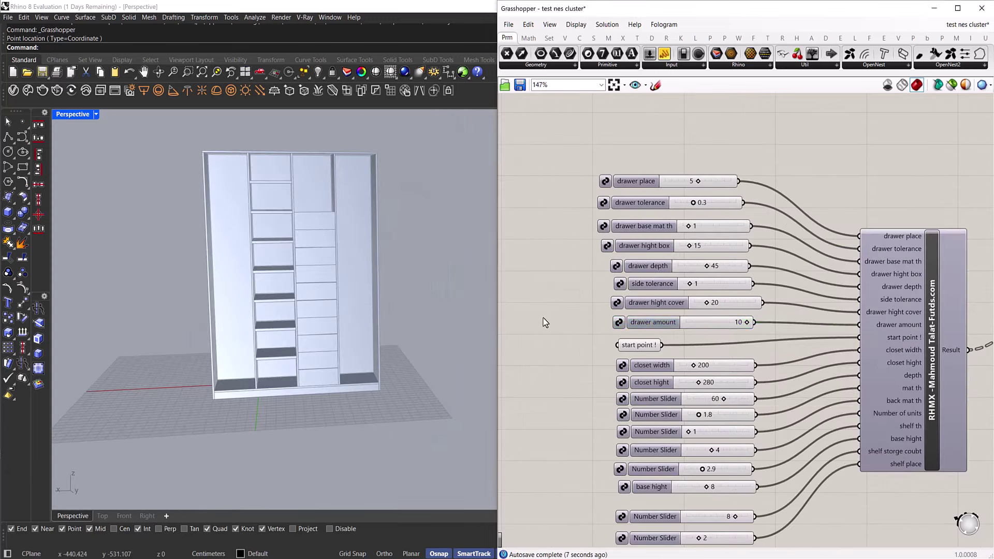
type("20")
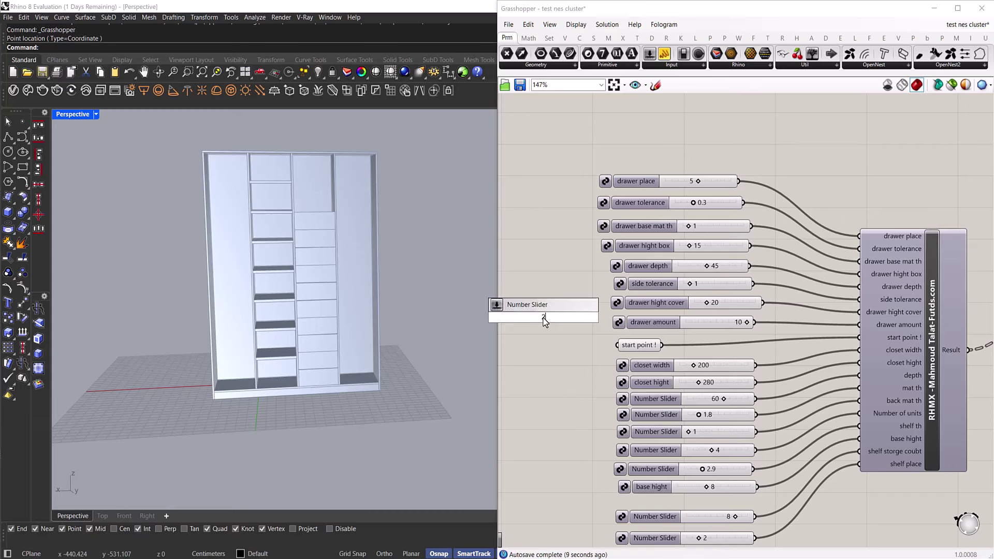
key("Return")
scroll(390, 381, "down", 2)
scroll(391, 381, "down", 1)
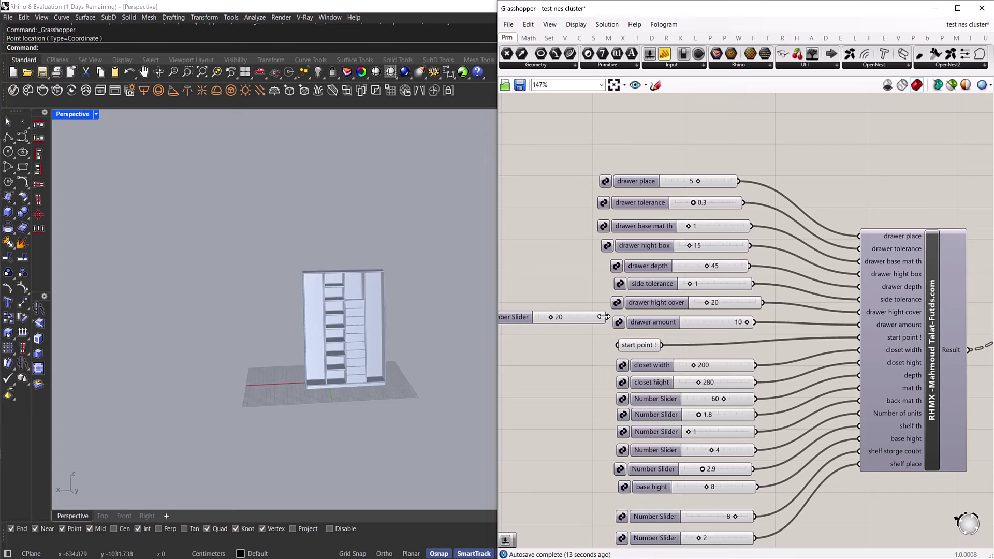
left_click_drag(609, 319, 860, 324)
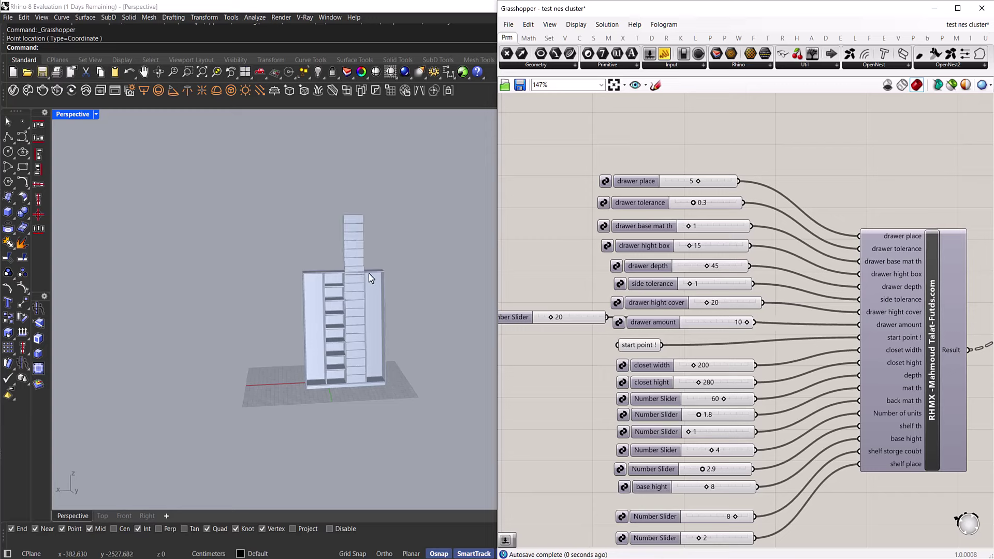
scroll(303, 286, "up", 3)
scroll(303, 285, "down", 6)
right_click_drag(303, 286, 353, 327)
scroll(332, 336, "up", 7)
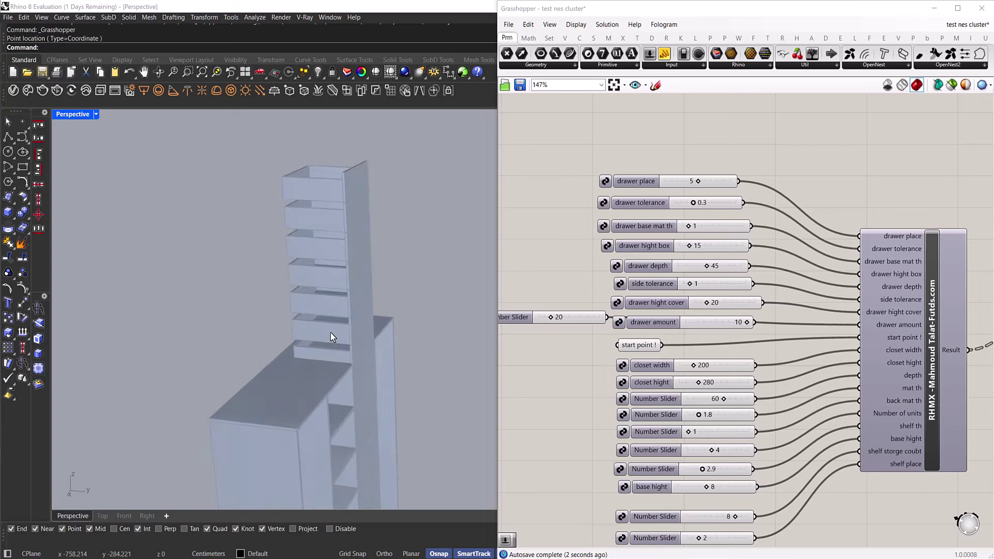
- Reconnect the 10 drawer amount slider and delete the unused 20 slider
left_click_drag(758, 322, 858, 325)
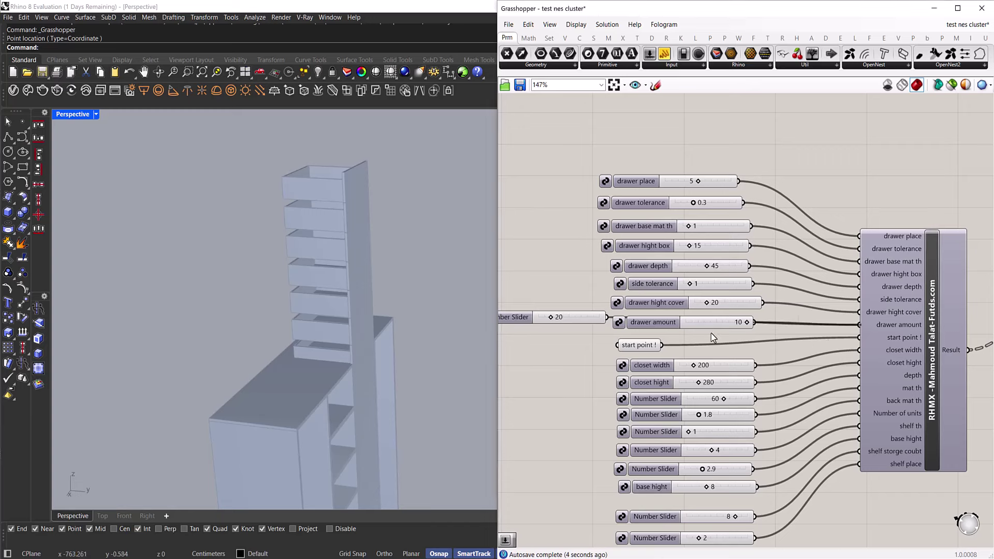
left_click_drag(531, 288, 530, 343)
key("Delete")
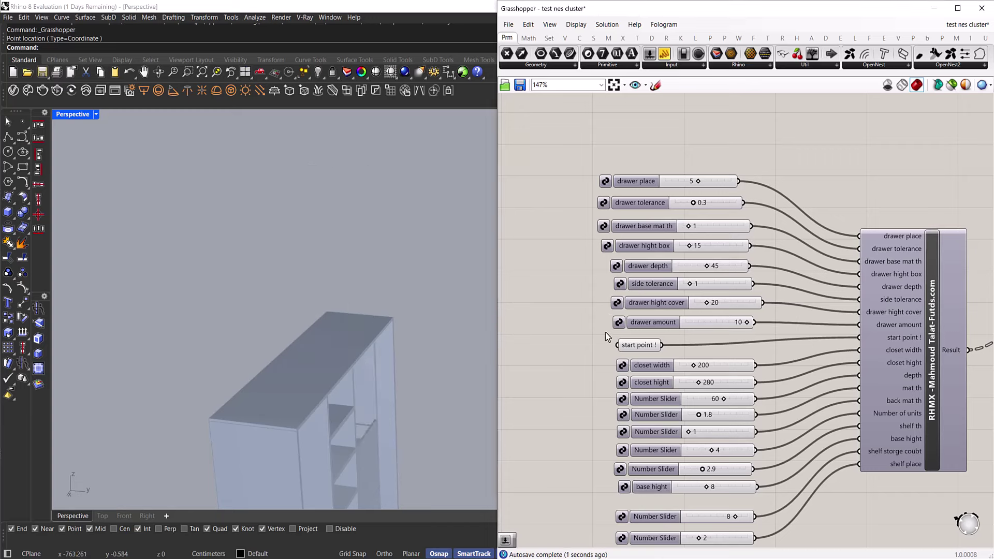
right_click_drag(443, 402, 335, 391)
right_click_drag(262, 362, 428, 328, "shift")
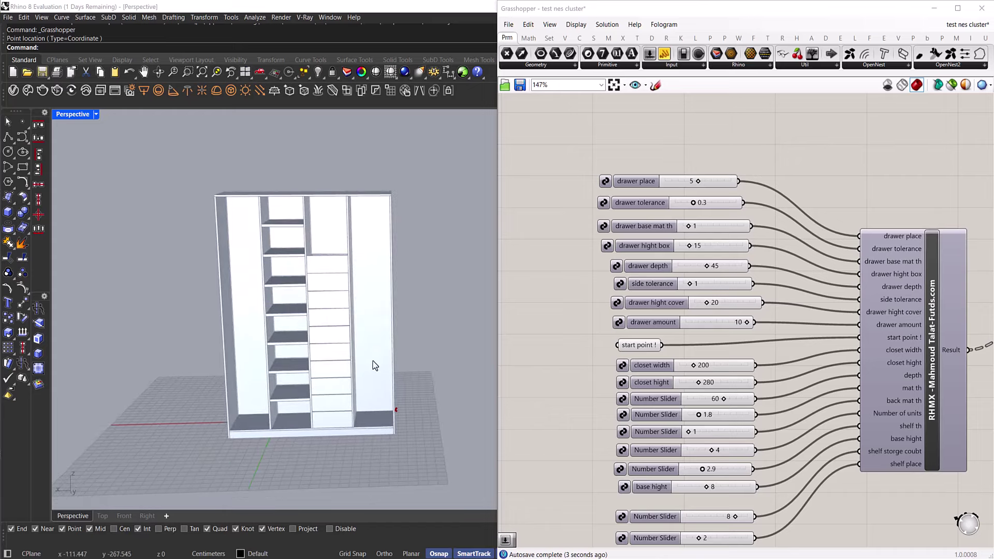
- Try other drawer hight cover values, then enter exactly 20
left_click(691, 308)
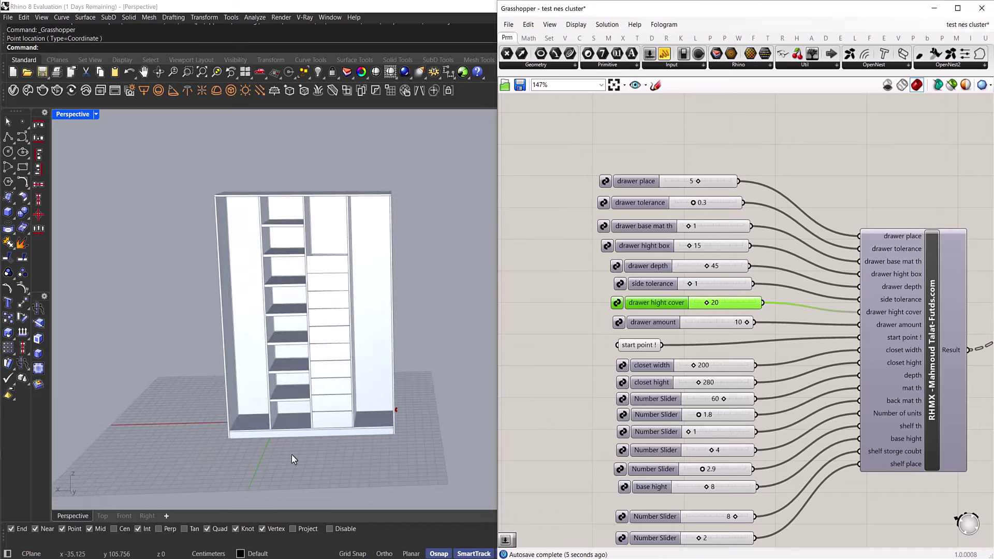
scroll(300, 451, "up", 5)
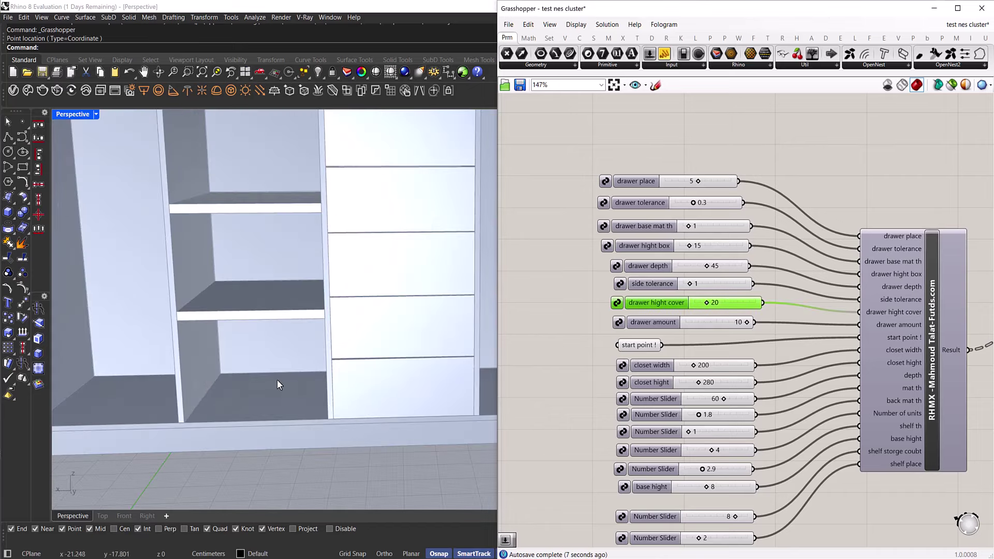
scroll(277, 380, "down", 5)
left_click_drag(703, 305, 708, 307)
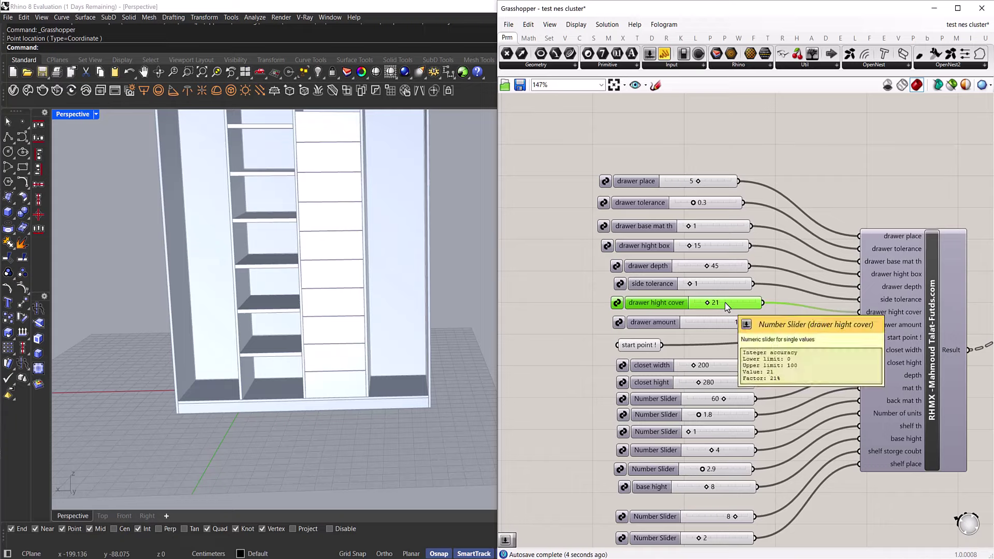
double_click(725, 303)
type("20")
key("Return")
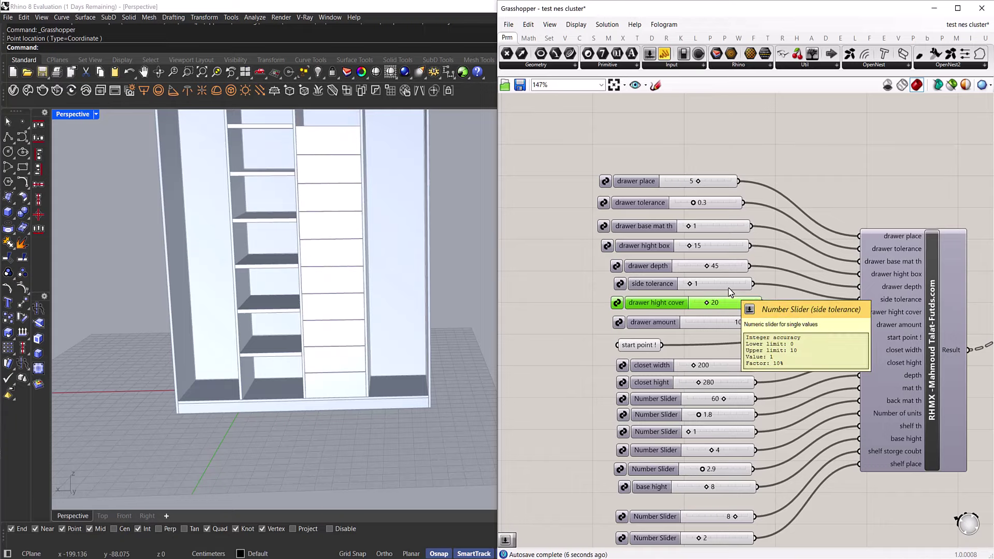
- Raise the side tolerance slider to 9 and check the drawer clearance in the preview
scroll(344, 383, "down", 4)
right_click_drag(358, 317, 398, 377)
scroll(339, 288, "up", 8)
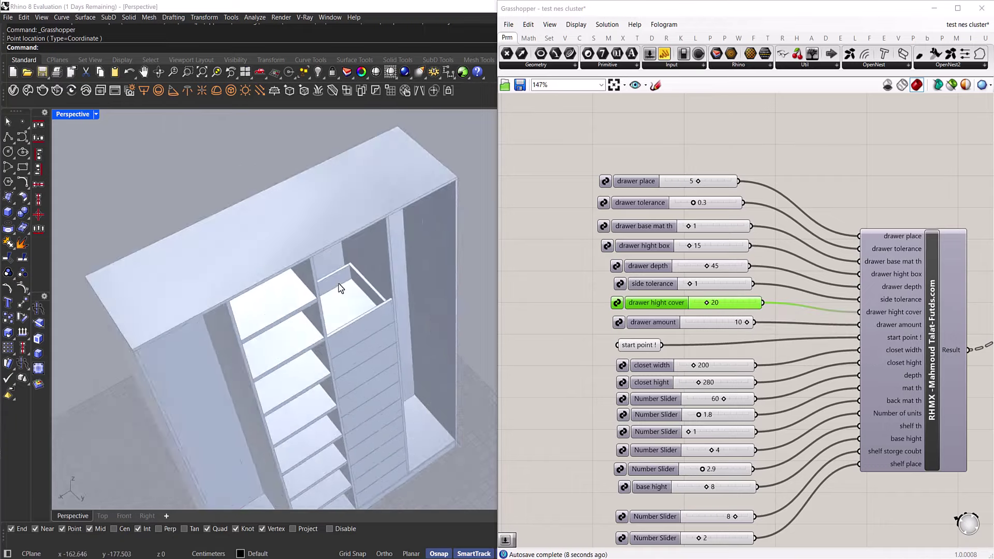
scroll(342, 291, "down", 4)
right_click_drag(401, 424, 417, 361)
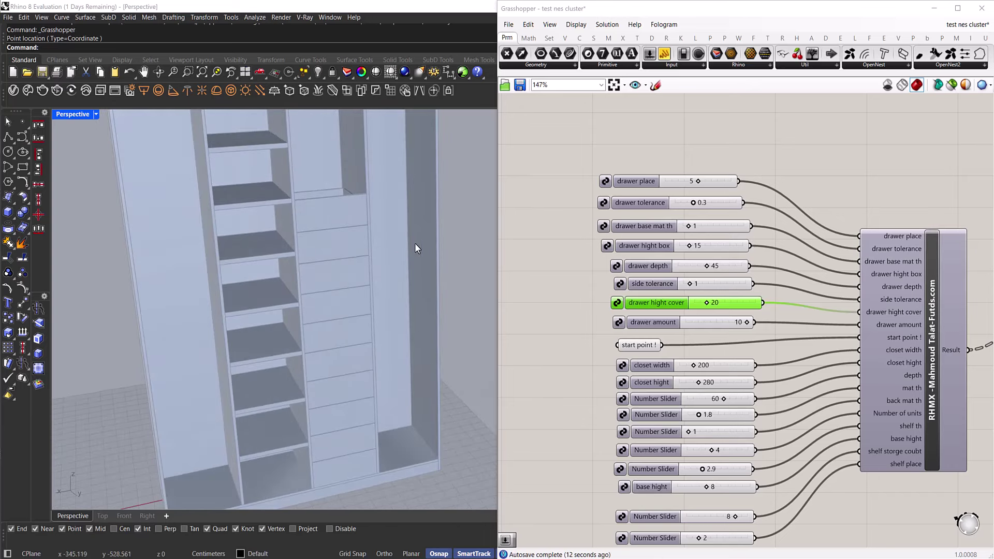
left_click_drag(690, 284, 708, 282)
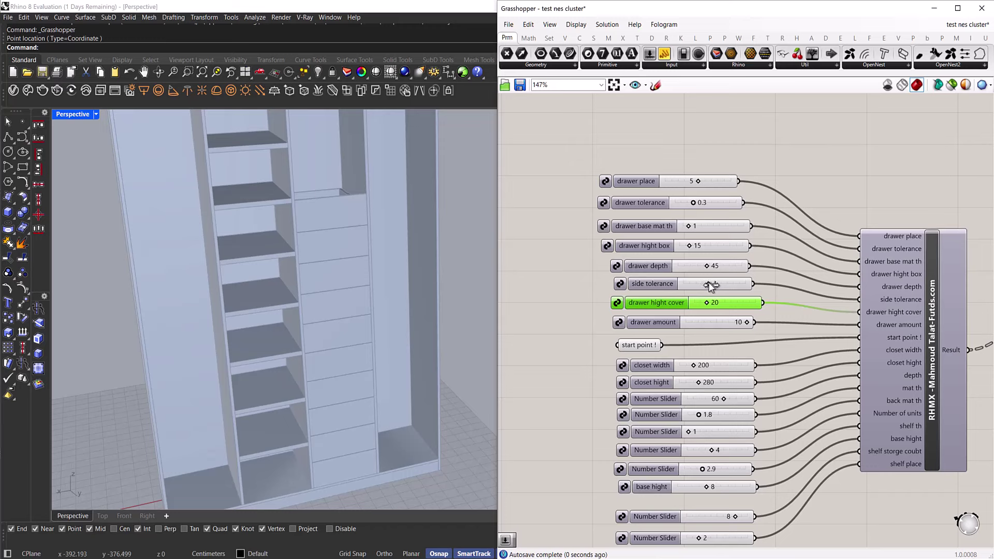
scroll(310, 210, "up", 5)
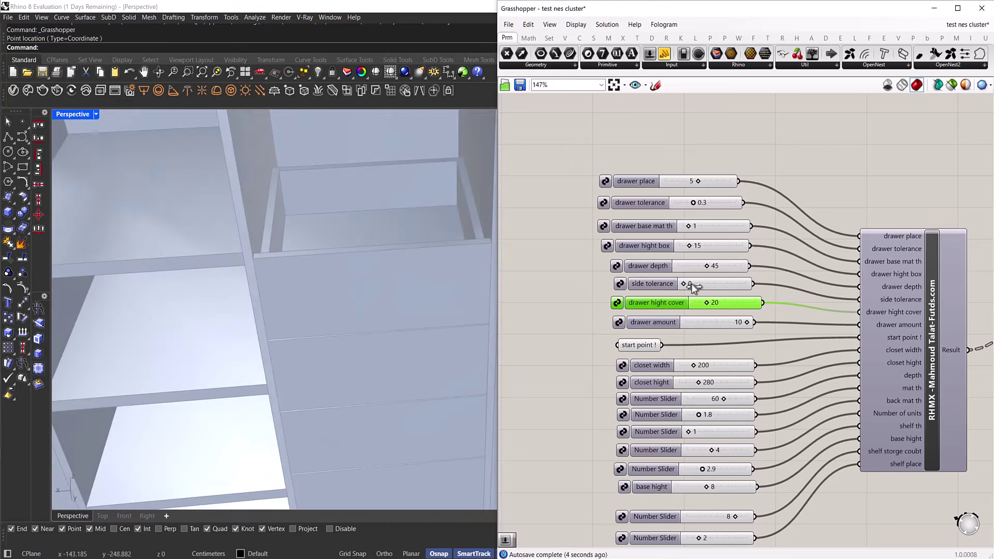
mouse_move(692, 283)
left_mouse_down()
mouse_move(741, 284)
mouse_move(683, 288)
mouse_move(750, 287)
mouse_move(688, 285)
left_mouse_up()
- Place a 0.187 number slider, wire it into side tolerance, and nudge it to 0.235
double_click(538, 316)
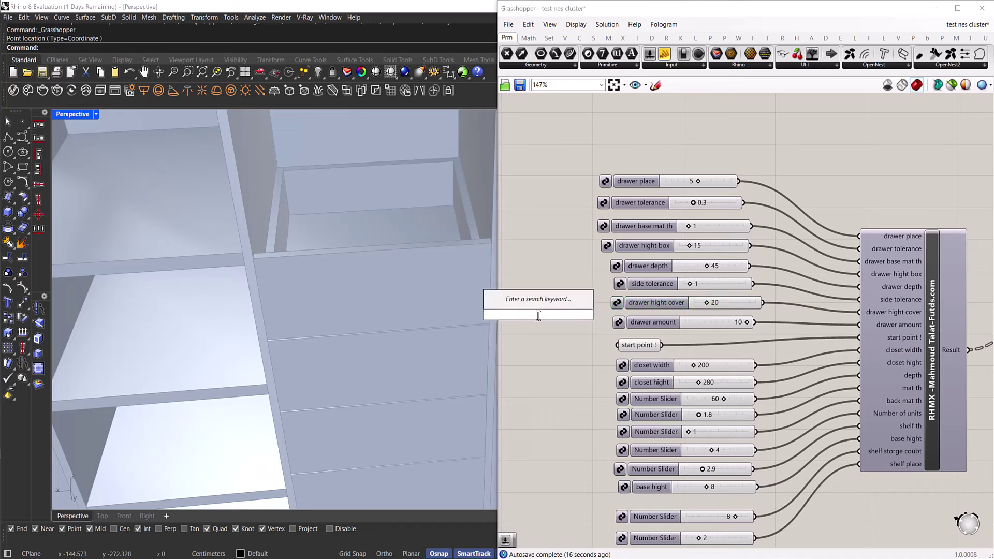
type("18")
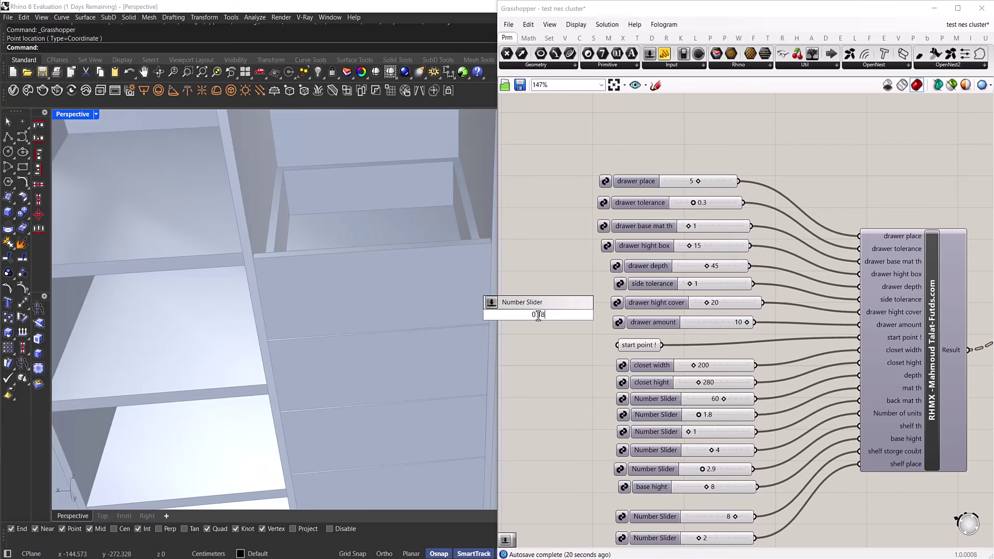
type("7")
key("Return")
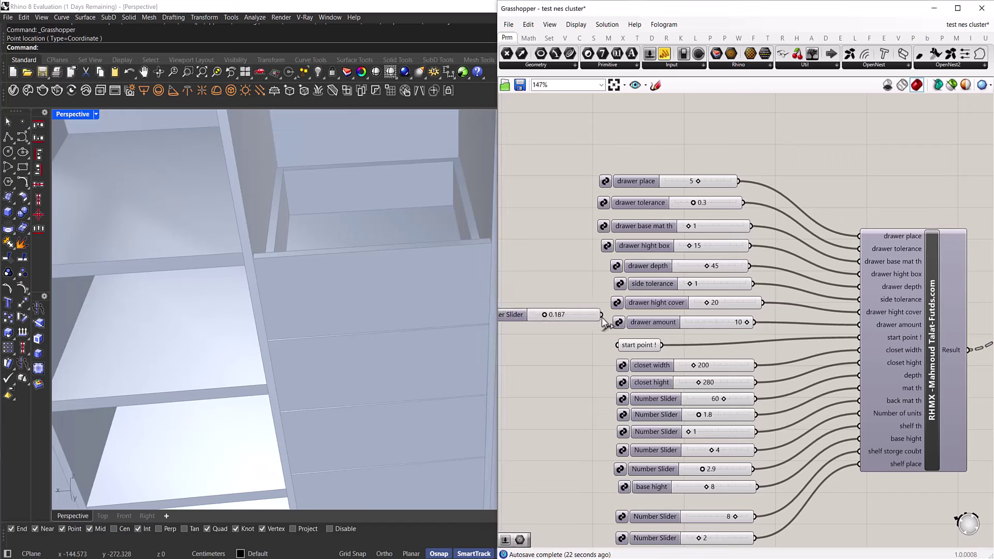
left_click_drag(602, 315, 871, 301)
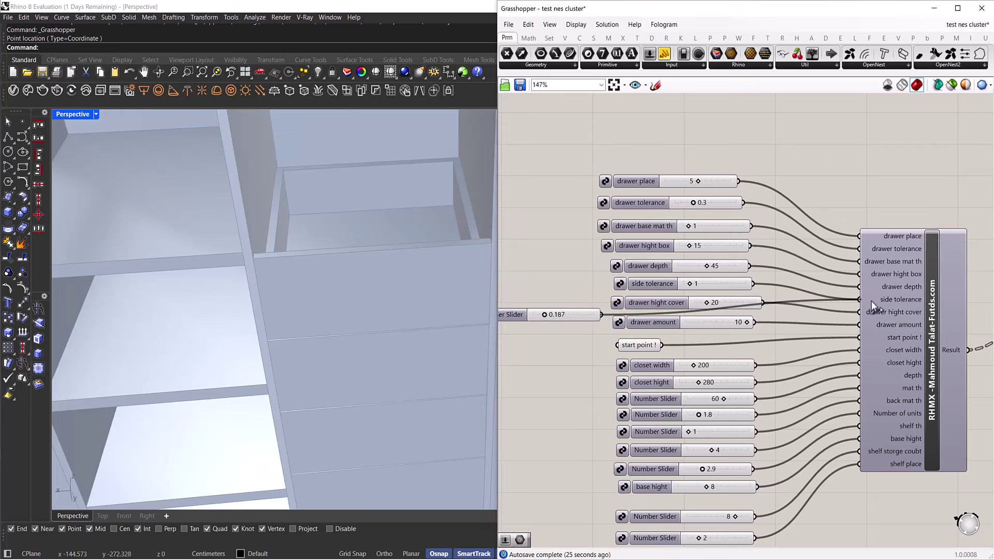
left_click_drag(543, 317, 548, 316)
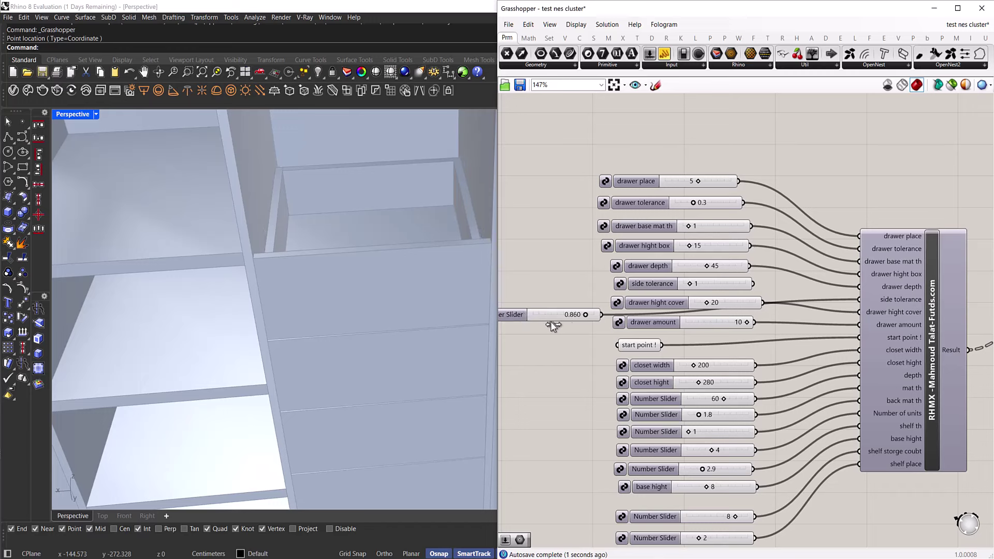
- Reconnect the original side tolerance slider, set to 2, to the cluster and select the leftover slider
left_click(749, 290)
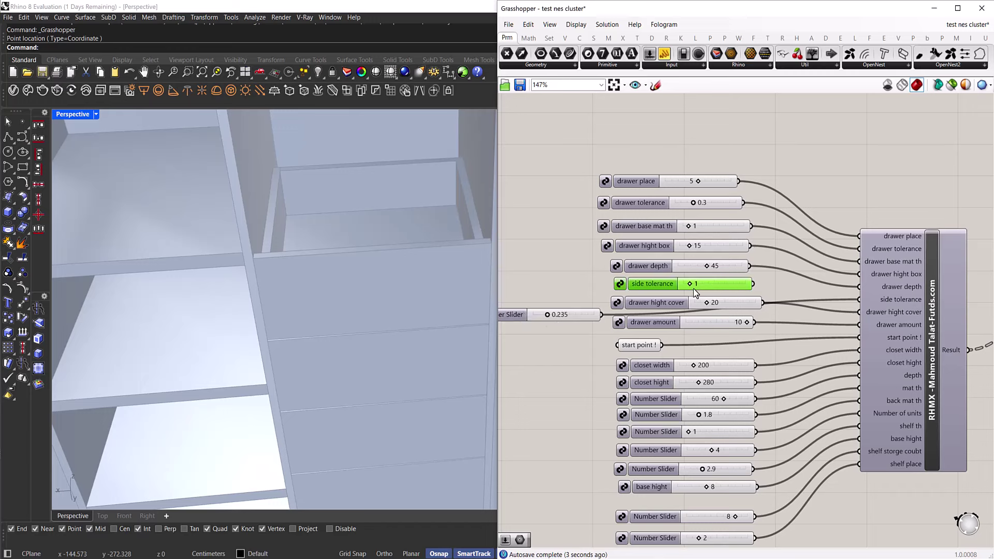
mouse_move(688, 282)
left_mouse_down()
mouse_move(700, 283)
mouse_move(676, 285)
mouse_move(696, 284)
left_mouse_up()
left_click_drag(766, 285, 860, 299)
left_click_drag(695, 282, 694, 282)
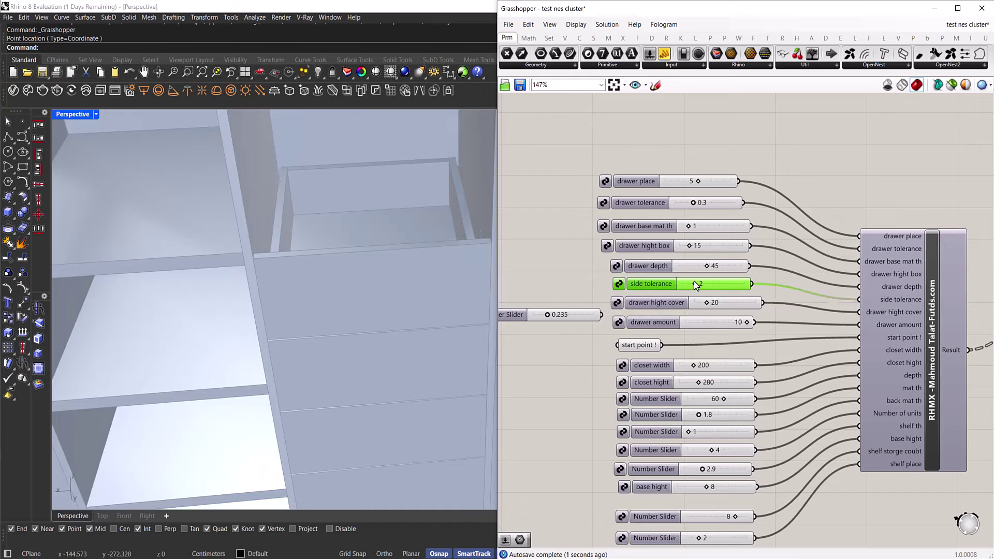
left_click_drag(541, 299, 521, 327)
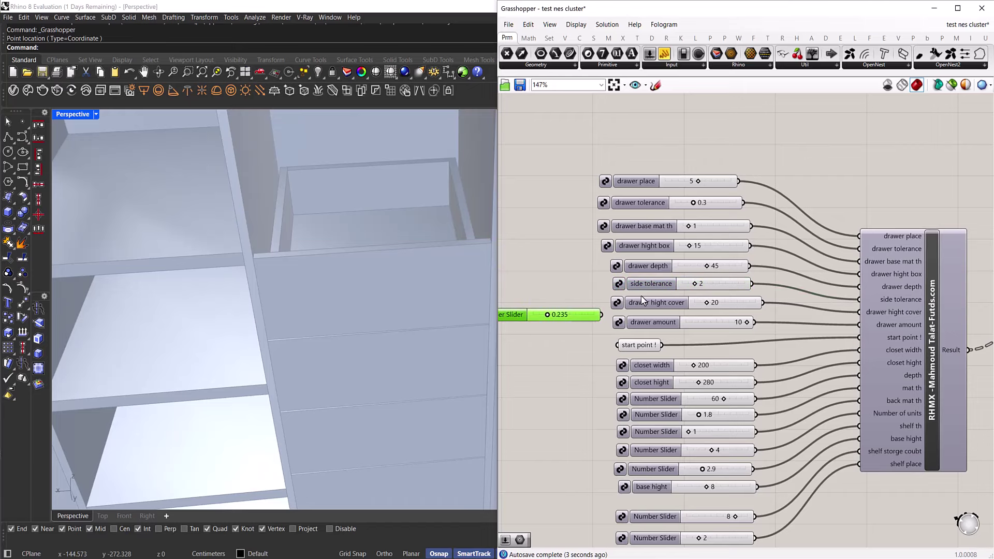
- Delete the leftover 0.235 slider and deepen the drawers from 45 to 69
key("Delete")
left_click_drag(707, 267, 722, 267)
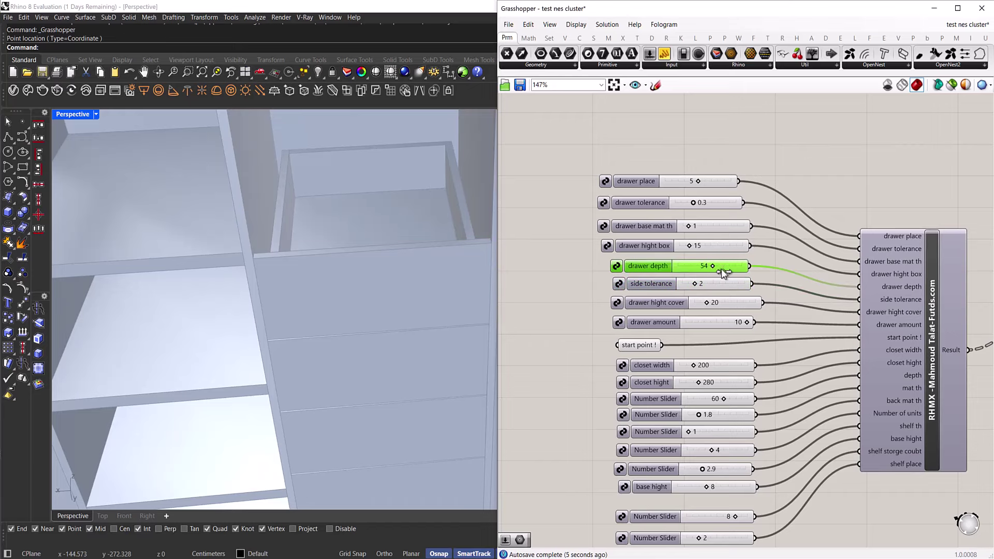
scroll(395, 273, "down", 10)
right_click_drag(318, 319, 347, 267)
scroll(348, 267, "up", 10)
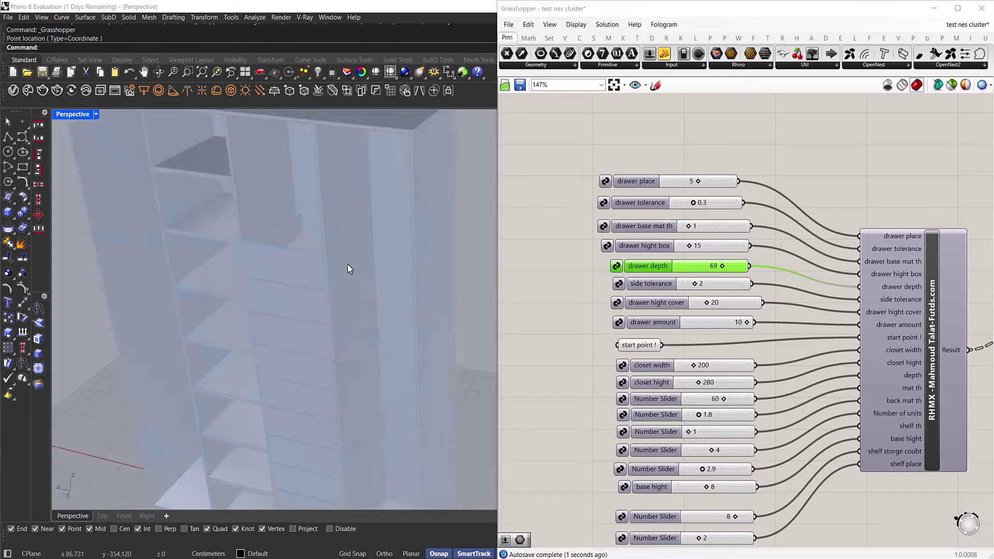
scroll(339, 325, "down", 5)
scroll(342, 325, "down", 5)
right_click_drag(400, 306, 293, 297)
right_click_drag(364, 289, 457, 292)
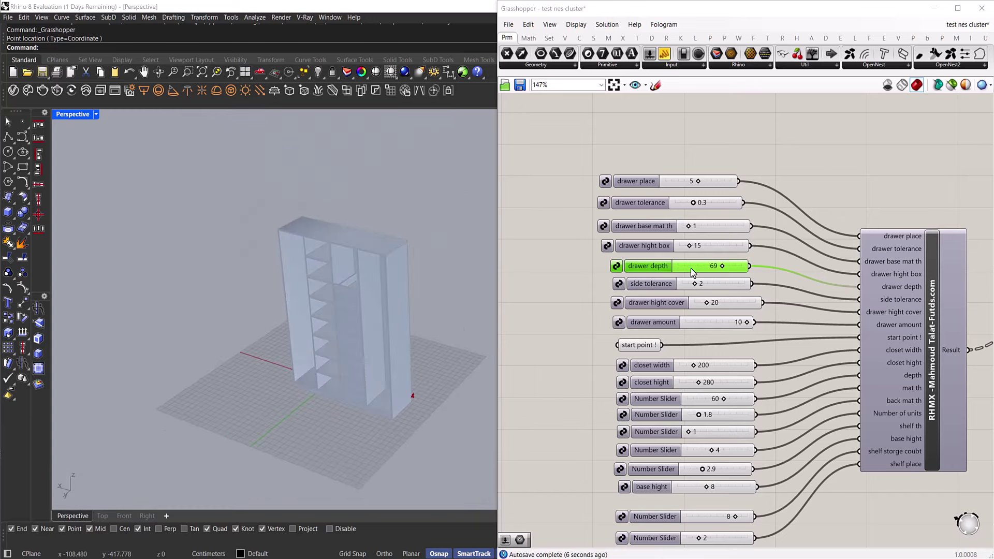
- Reduce the drawer depth to 63, then settle it at 48
left_click_drag(723, 268, 690, 272)
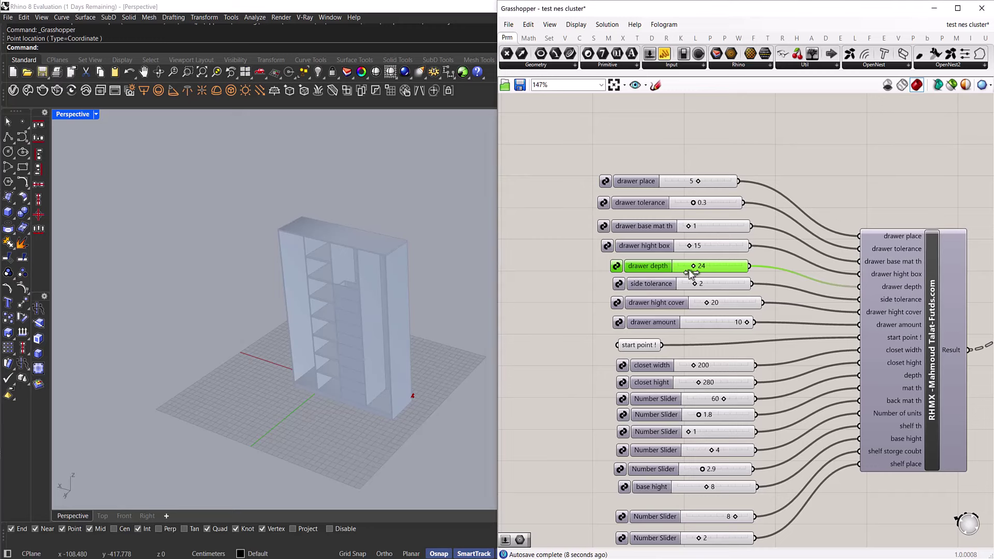
scroll(362, 293, "up", 7)
right_click_drag(362, 293, 370, 334)
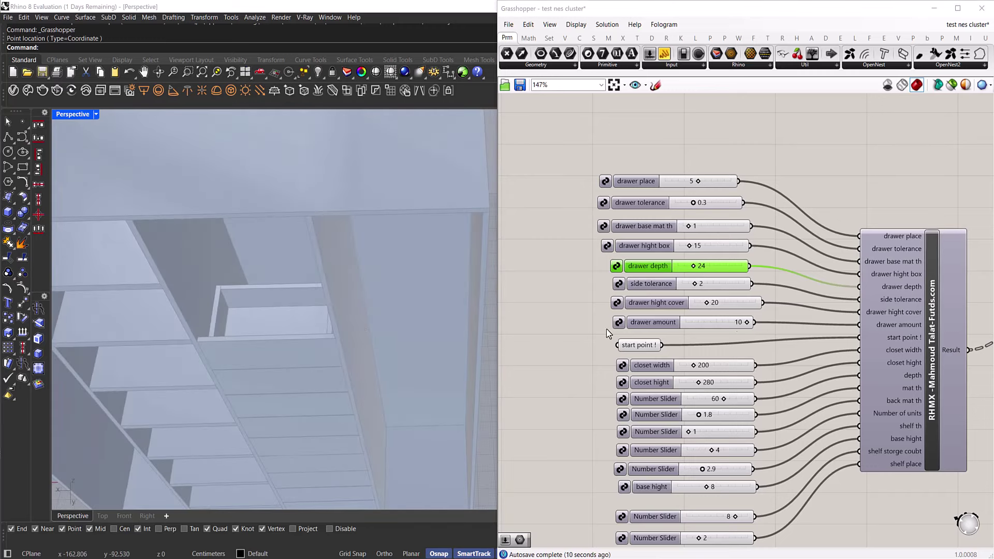
mouse_move(695, 264)
left_mouse_down()
mouse_move(719, 266)
mouse_move(693, 263)
mouse_move(705, 264)
left_mouse_up()
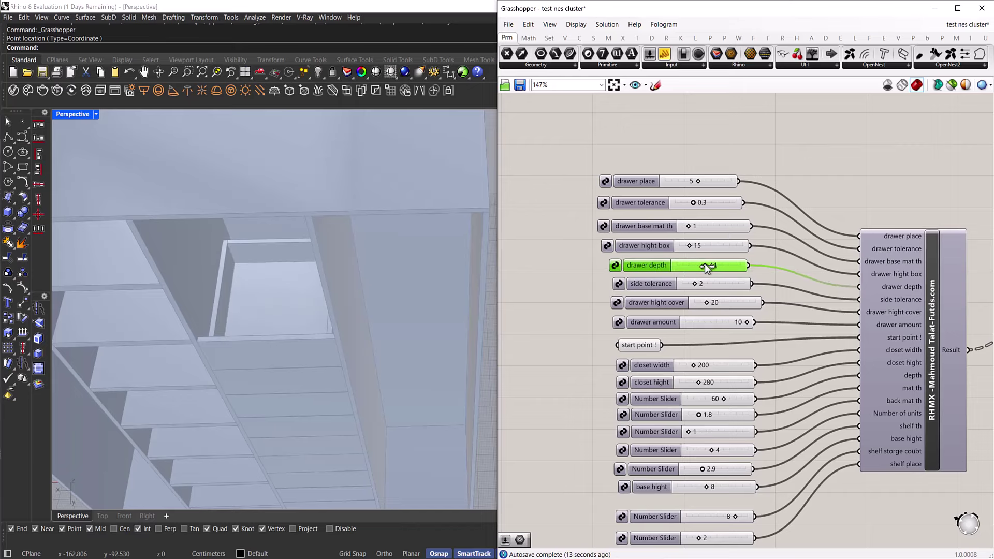
scroll(280, 246, "down", 5)
right_click_drag(280, 247, 323, 320)
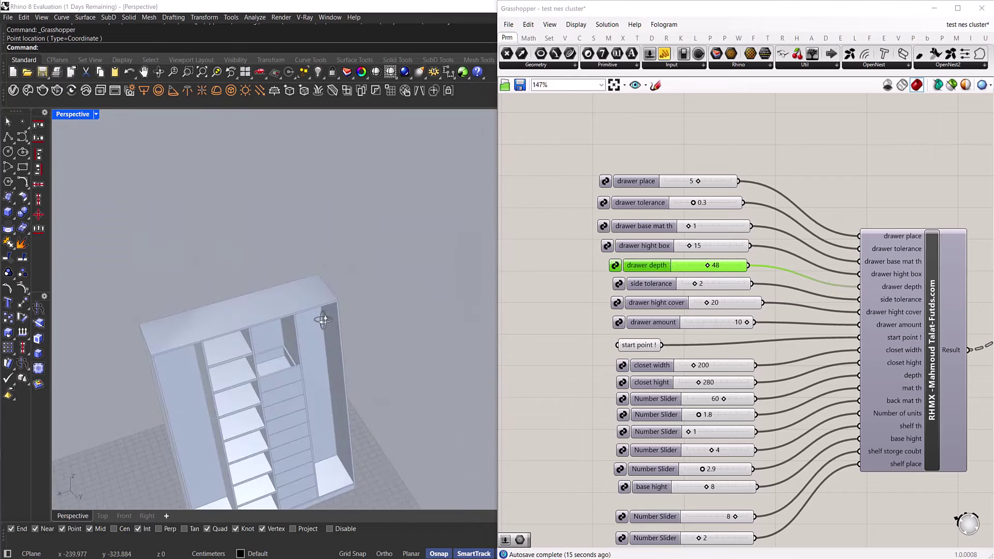
scroll(314, 322, "down", 5)
scroll(314, 322, "up", 7)
right_click_drag(345, 281, 304, 326)
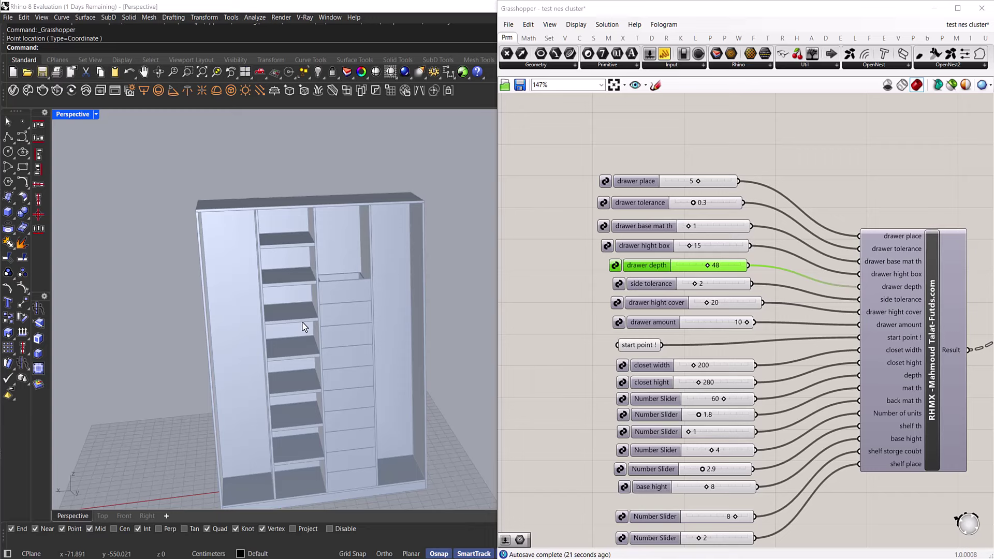
right_click_drag(274, 347, 389, 343)
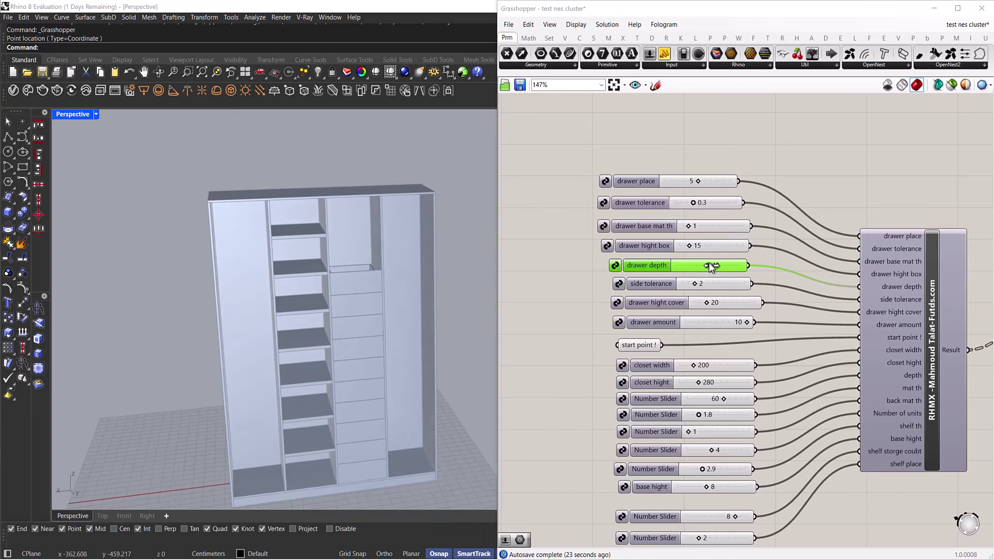
left_click(714, 248)
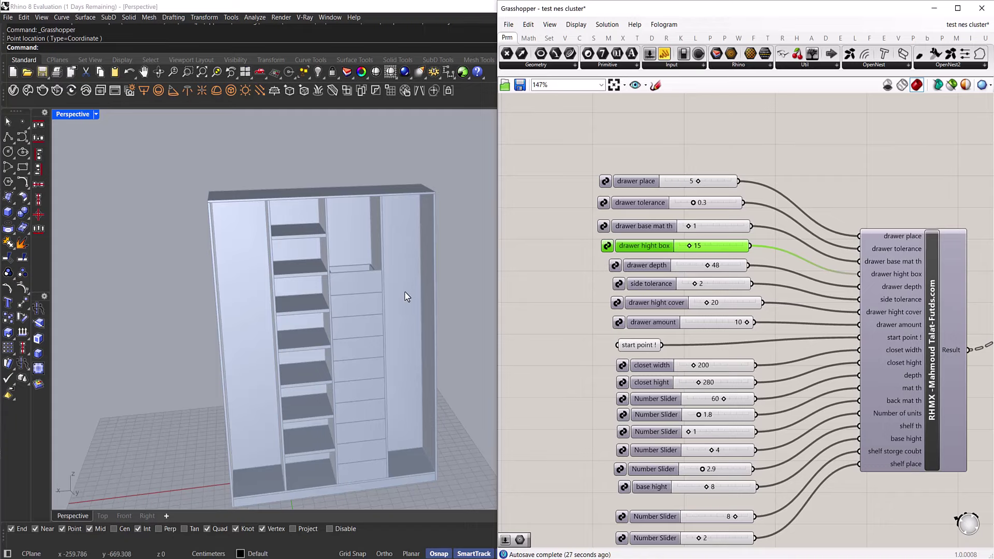
- Set the drawer box height to 14 and try a base thickness of 2 before restoring 1
scroll(373, 284, "up", 8)
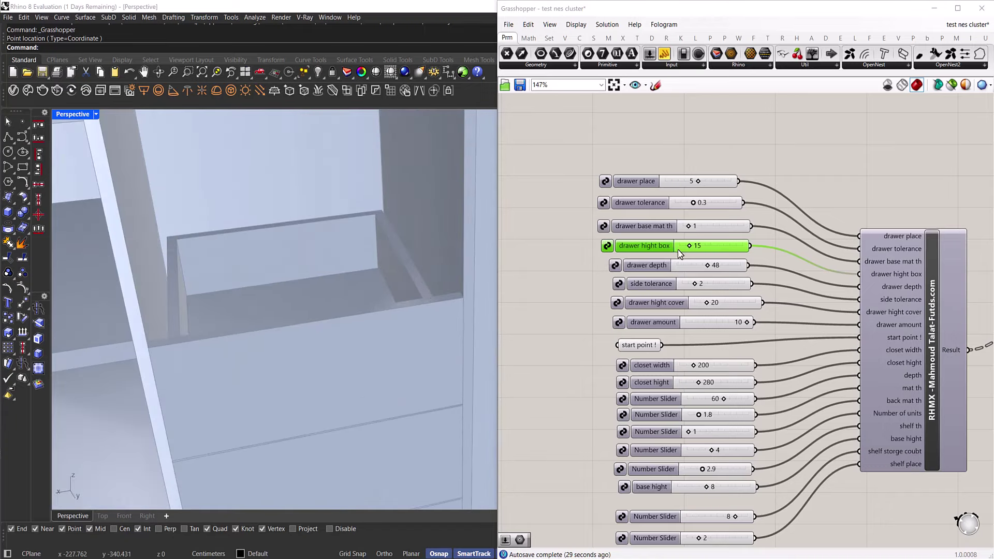
mouse_move(689, 253)
left_mouse_down()
mouse_move(682, 255)
mouse_move(688, 248)
left_mouse_up()
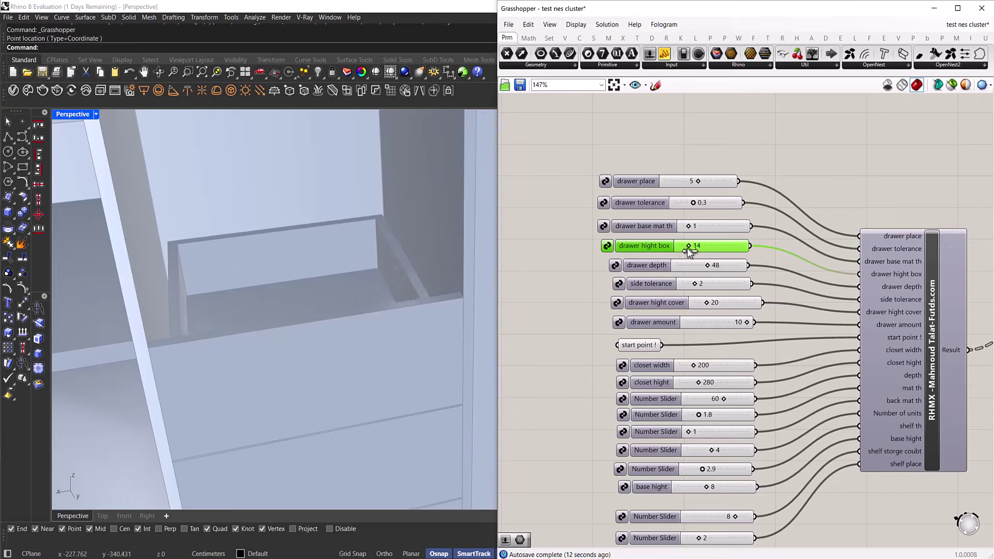
left_click(634, 231)
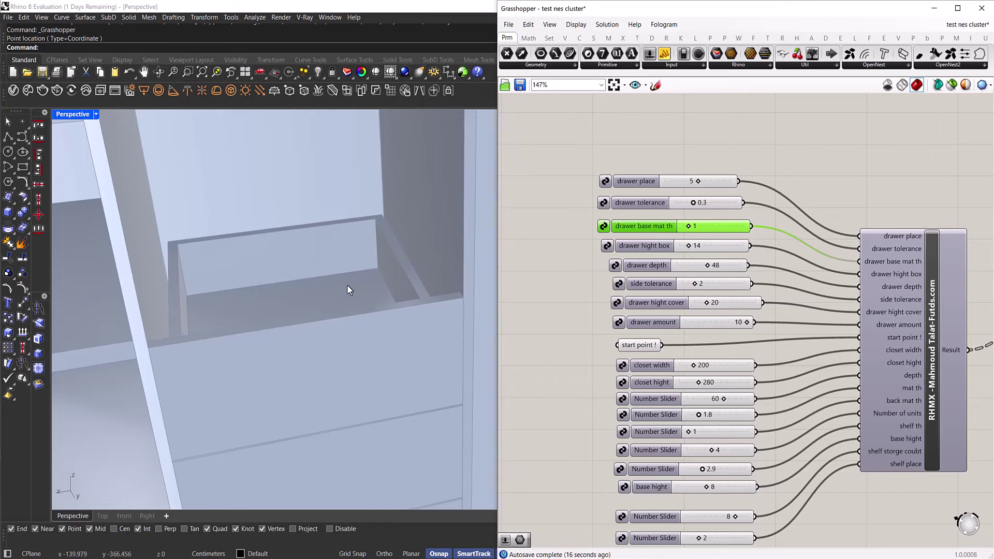
right_click_drag(240, 371, 392, 343)
mouse_move(689, 228)
left_mouse_down()
mouse_move(725, 224)
mouse_move(690, 228)
left_mouse_up()
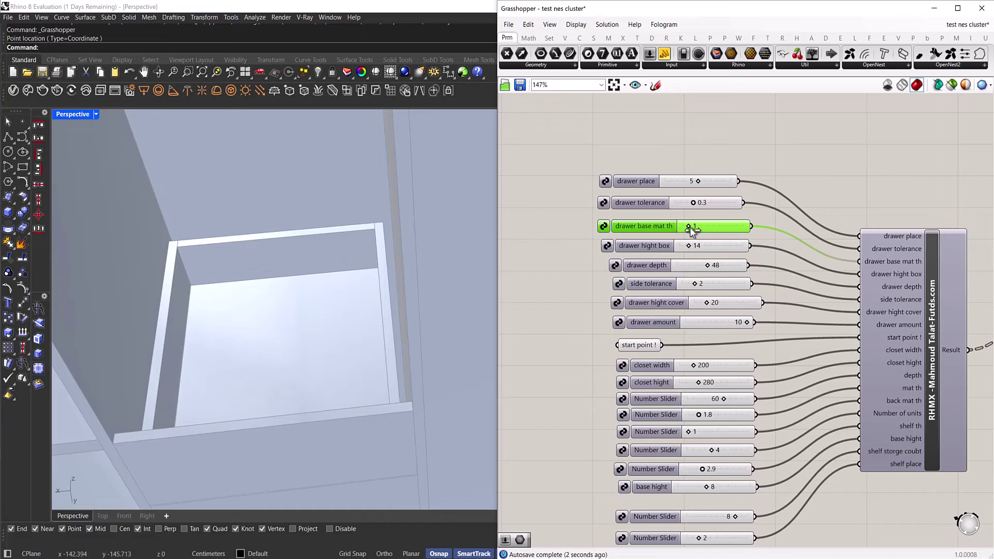
left_click(641, 204)
- Widen the drawer tolerance from 0.3 to 0.6, checking the gaps between drawer fronts
scroll(433, 337, "down", 4)
scroll(433, 338, "down", 3)
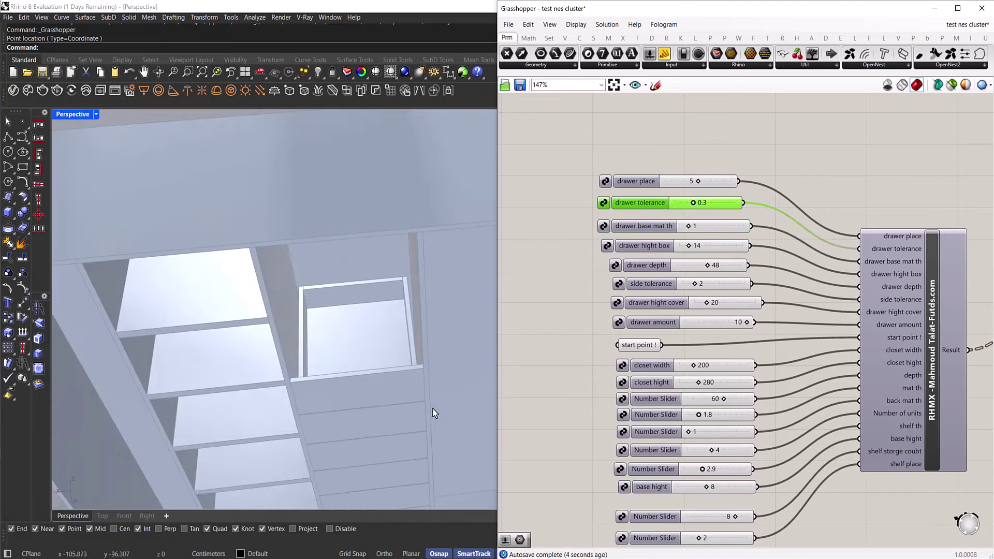
right_click_drag(433, 409, 412, 357)
scroll(356, 302, "up", 5)
scroll(401, 292, "up", 3)
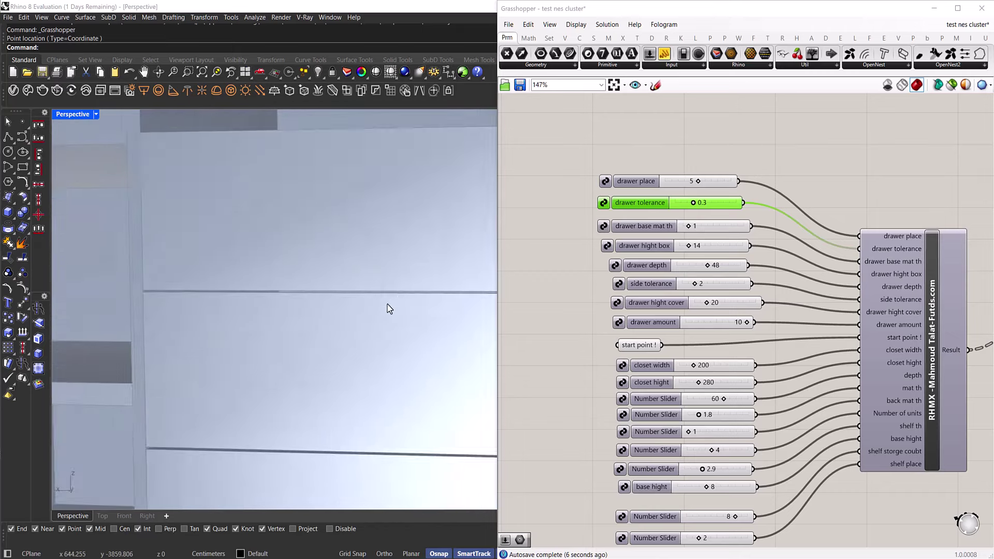
right_click_drag(388, 305, 375, 297)
scroll(183, 279, "up", 9)
scroll(204, 275, "down", 11)
right_click_drag(308, 275, 493, 267)
left_click_drag(693, 205, 718, 203)
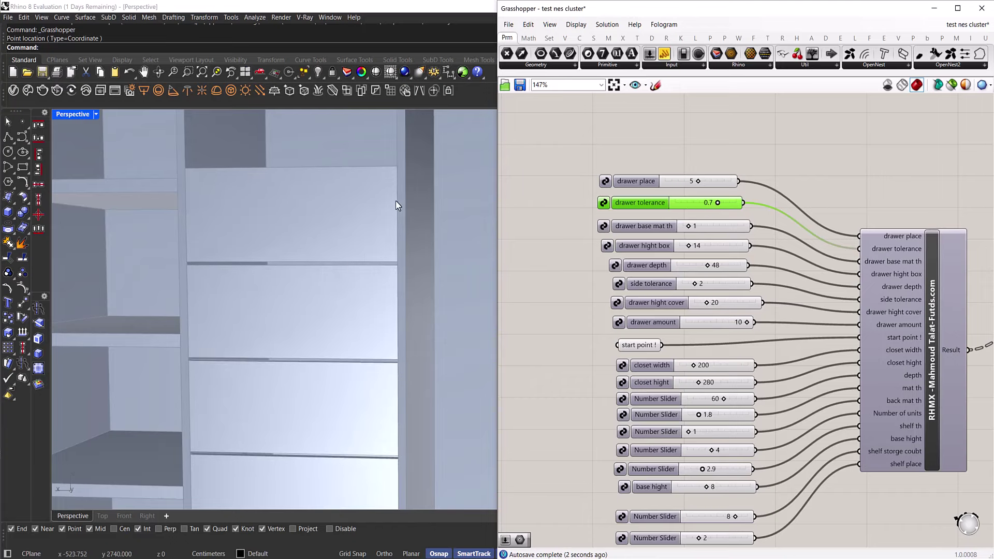
scroll(388, 269, "down", 5)
scroll(380, 311, "up", 3)
scroll(395, 429, "down", 2)
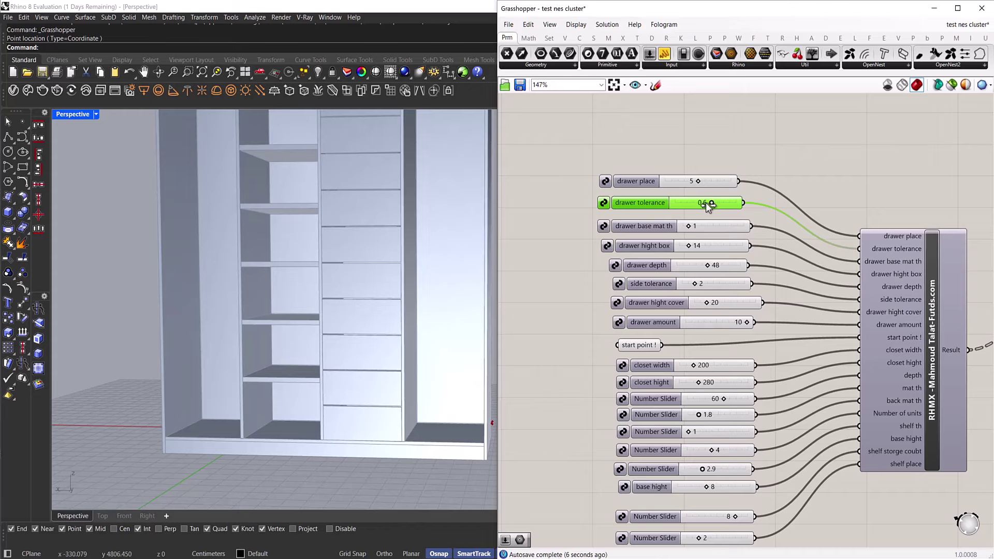
left_click(684, 164)
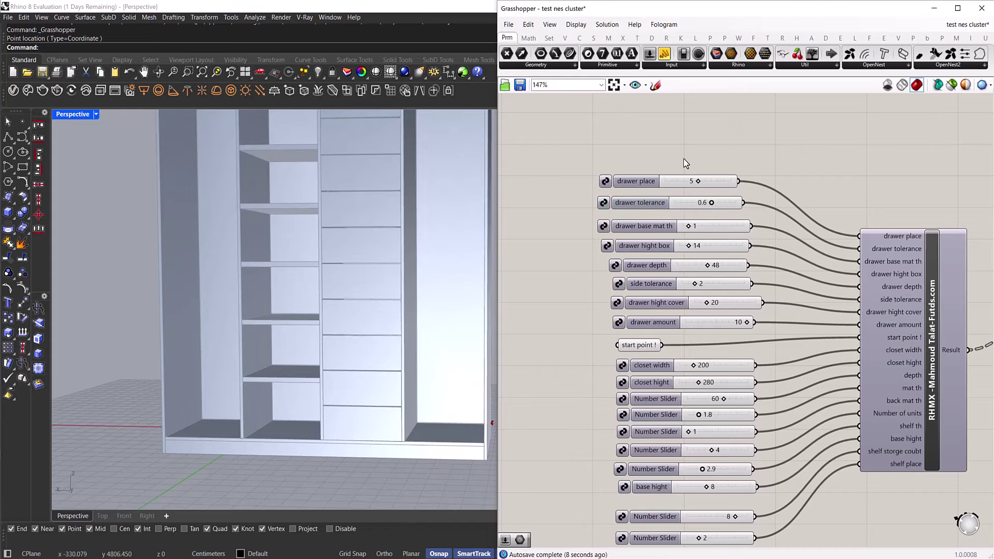
scroll(359, 346, "down", 5)
- Set drawer amount to 3 and drawer place to 8 for the rightmost bay
scroll(639, 172, "down", 2)
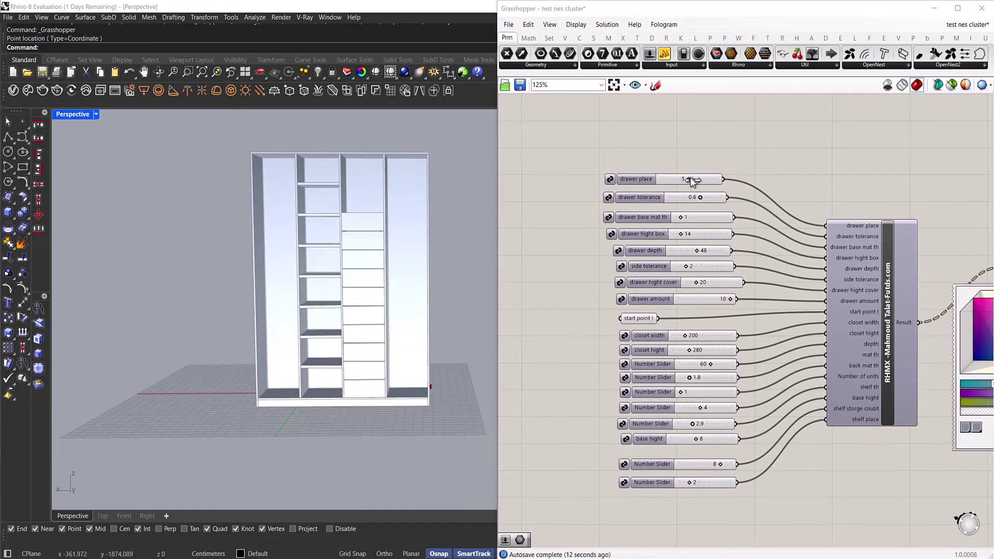
left_click_drag(691, 179, 668, 186)
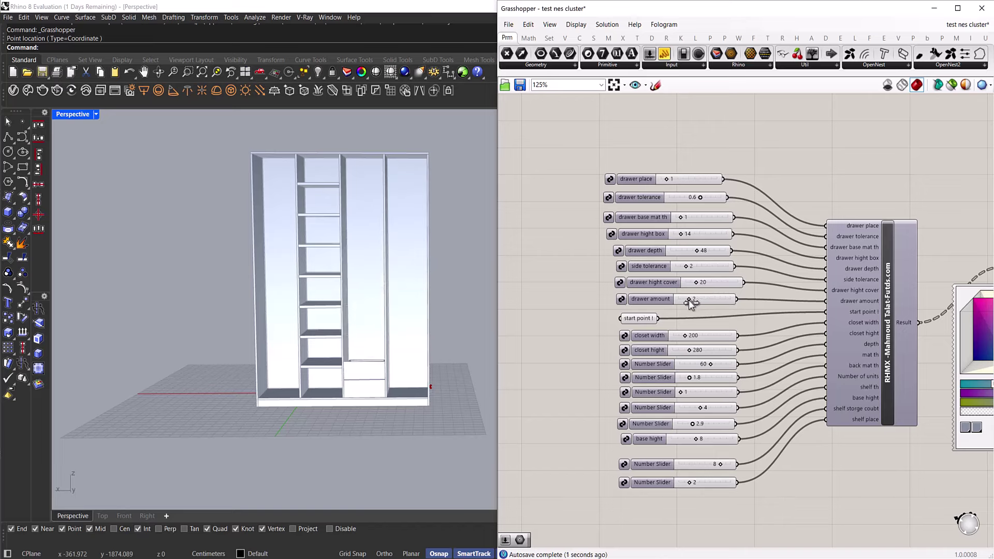
left_click_drag(689, 300, 695, 300)
left_click_drag(666, 179, 705, 188)
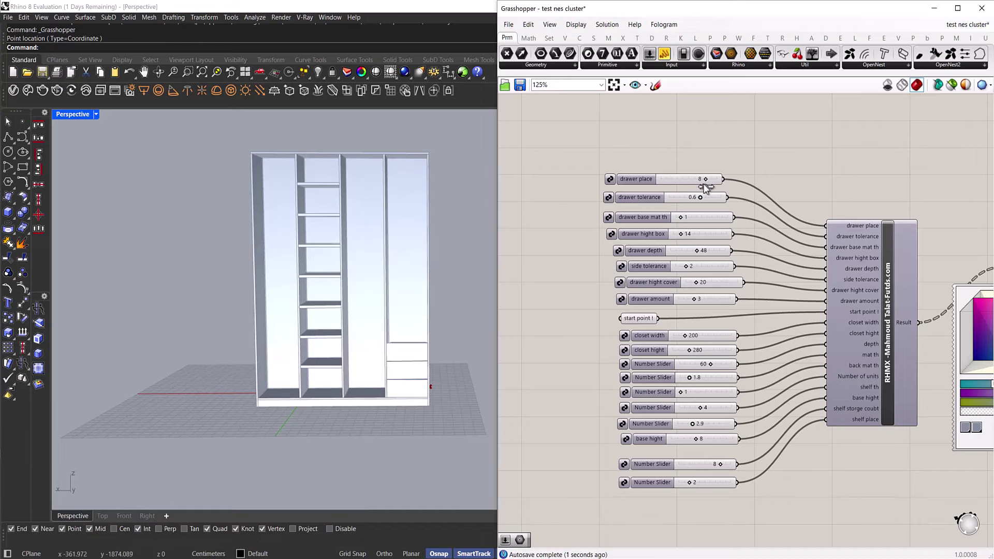
- Adjust the colour swatch to about RGB 128, 168, 175 for a light cyan closet
scroll(553, 224, "down", 2)
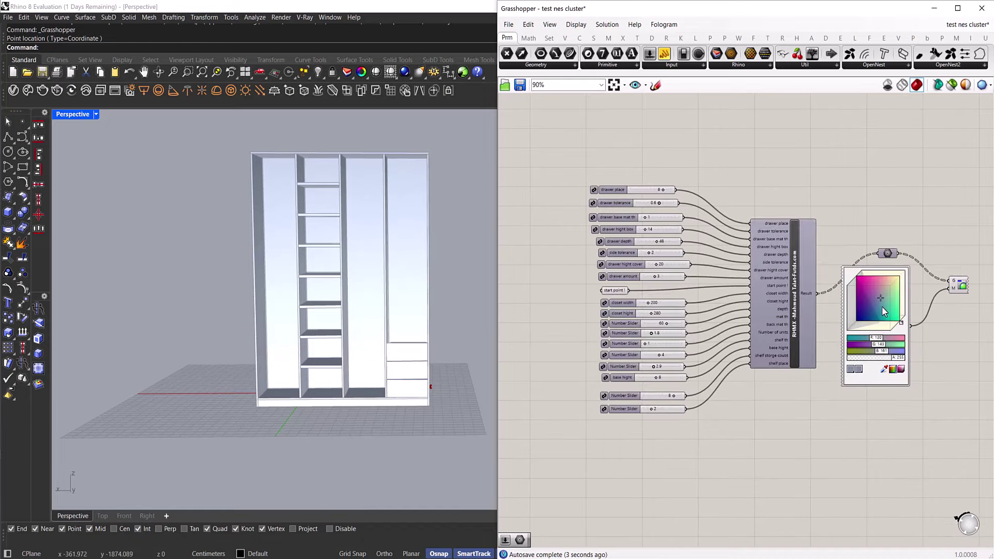
scroll(882, 307, "up", 2)
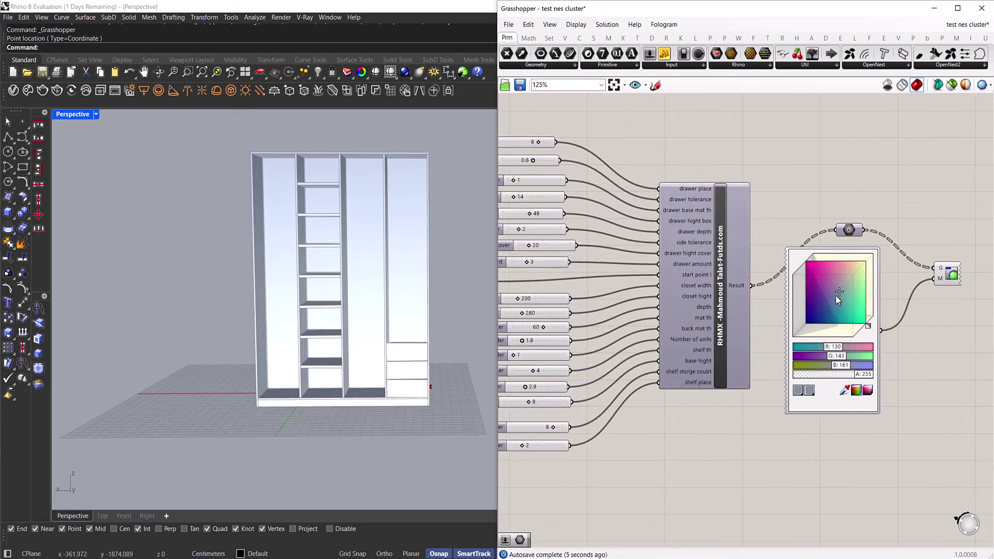
left_click(836, 303)
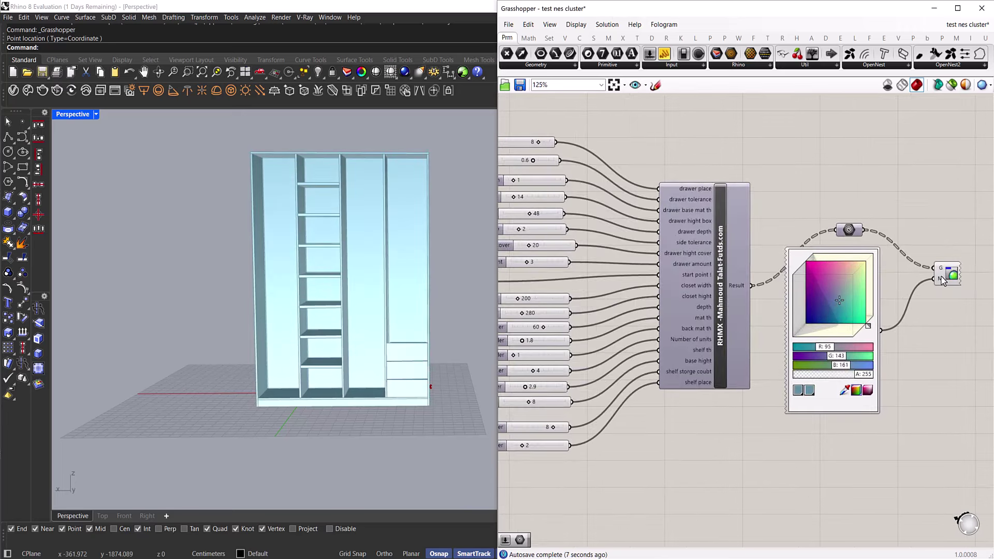
mouse_move(846, 304)
left_mouse_down()
mouse_move(836, 277)
mouse_move(809, 288)
mouse_move(835, 294)
left_mouse_up()
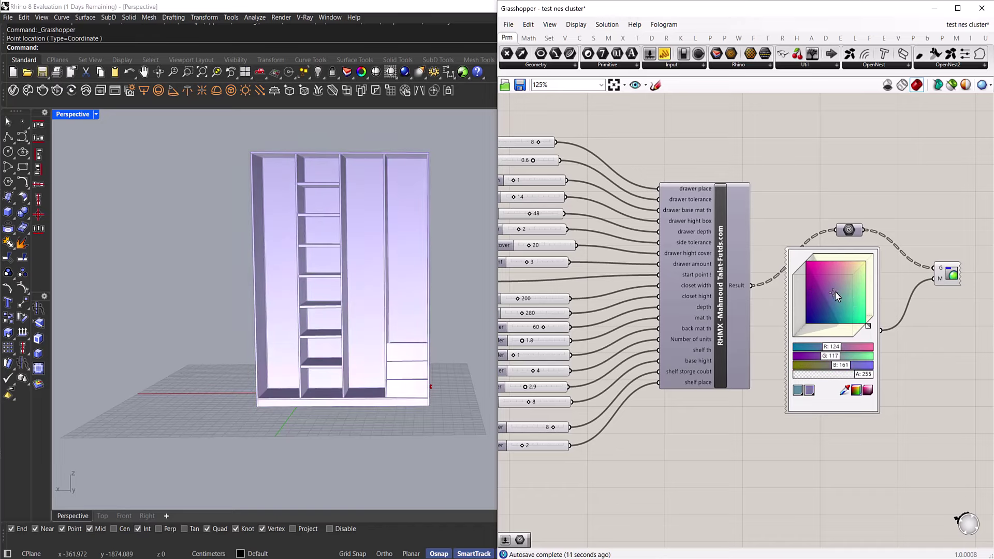
mouse_move(868, 328)
left_mouse_down()
mouse_move(858, 341)
mouse_move(865, 326)
left_mouse_up()
right_click_drag(452, 295, 382, 343)
left_click(869, 332)
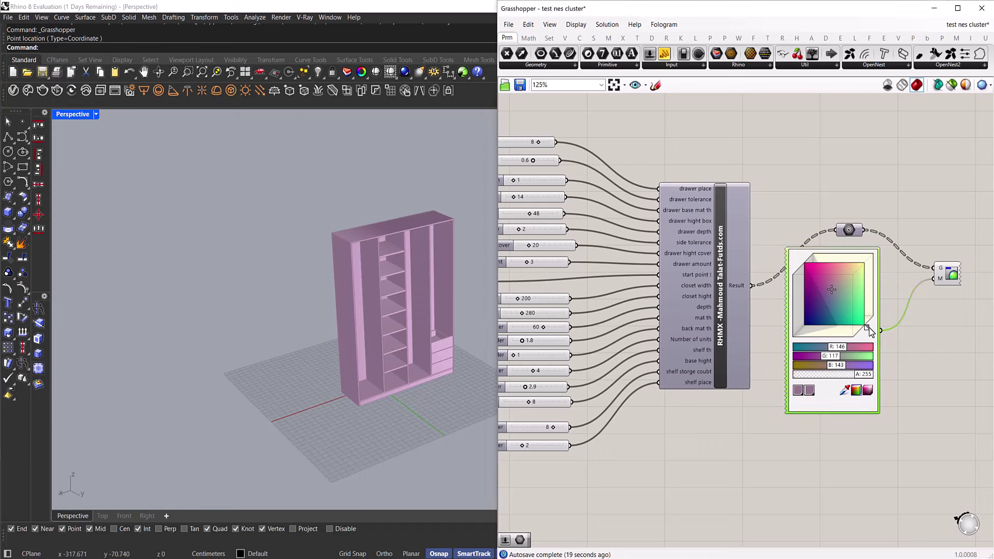
mouse_move(871, 325)
left_mouse_down()
mouse_move(861, 334)
mouse_move(870, 326)
left_mouse_up()
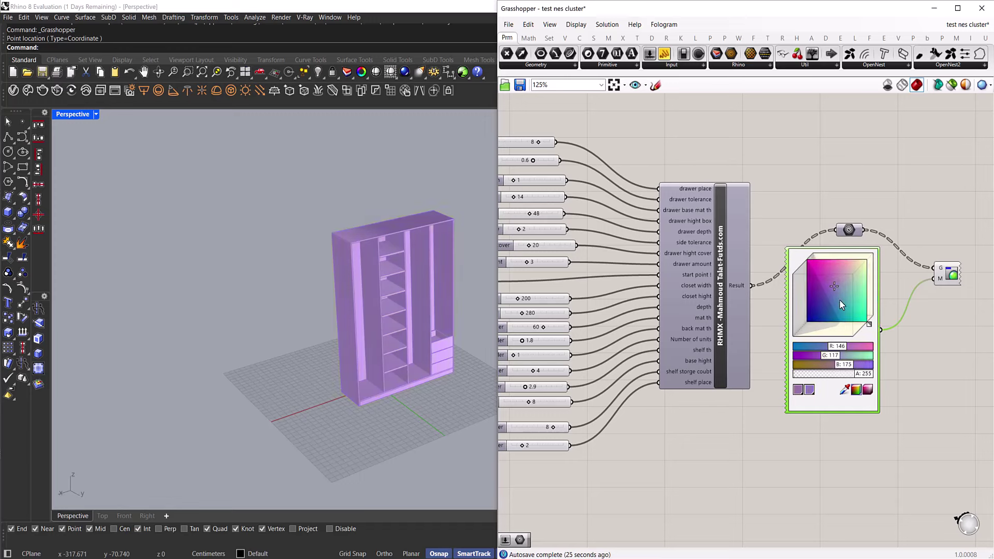
left_click_drag(834, 293, 843, 294)
scroll(361, 329, "down", 4)
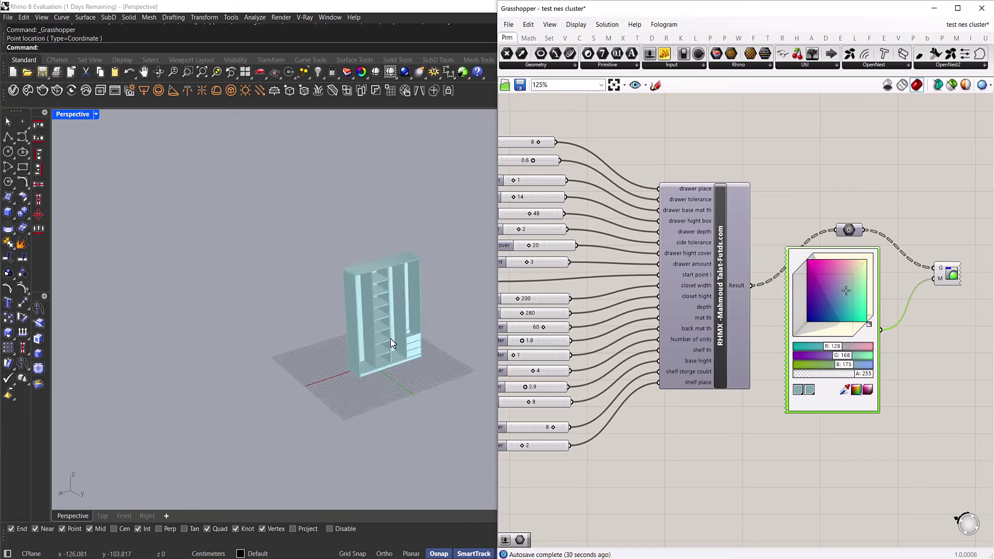
right_click_drag(396, 342, 371, 254)
scroll(405, 275, "up", 12)
scroll(377, 313, "down", 3)
scroll(376, 348, "down", 3)
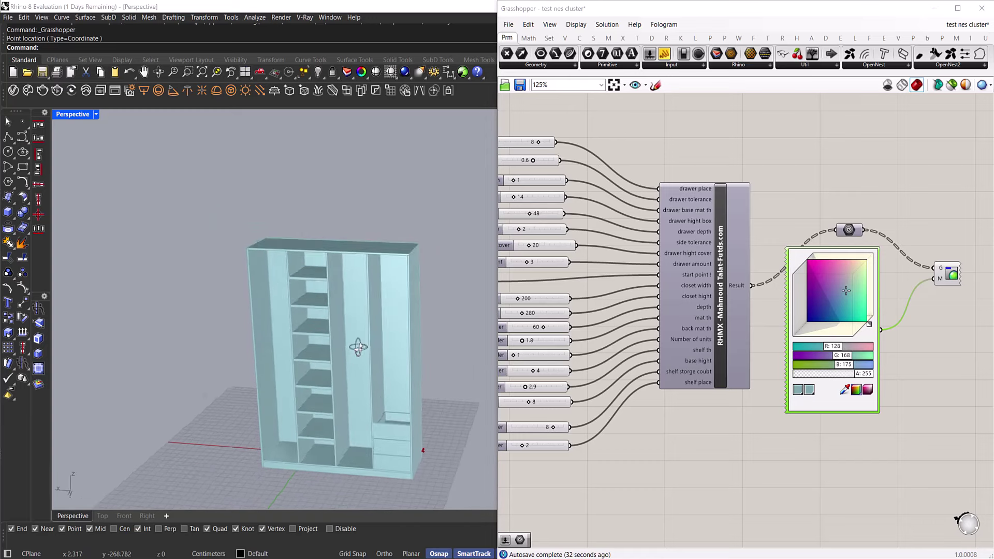
- Disable the coloured custom preview of the closet
right_click(848, 234)
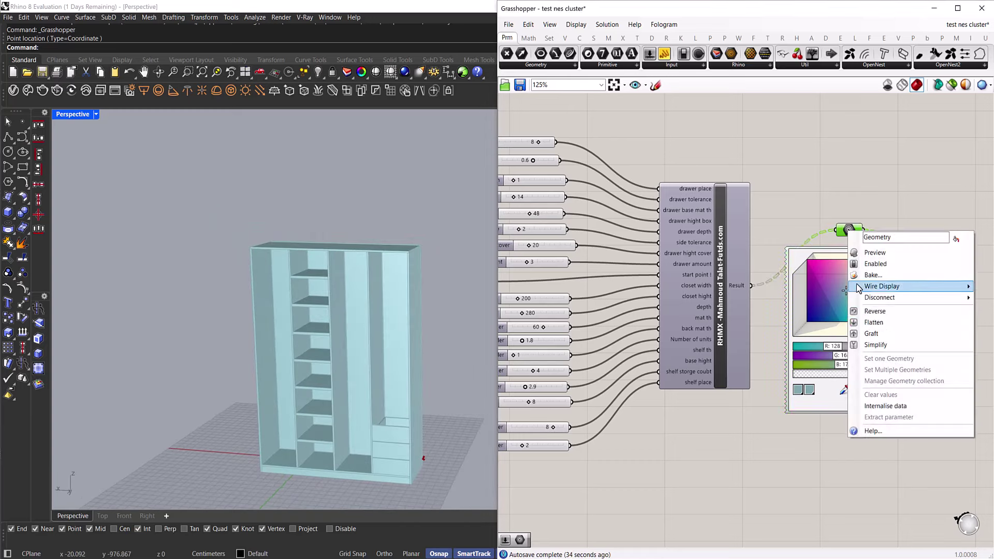
left_click(878, 264)
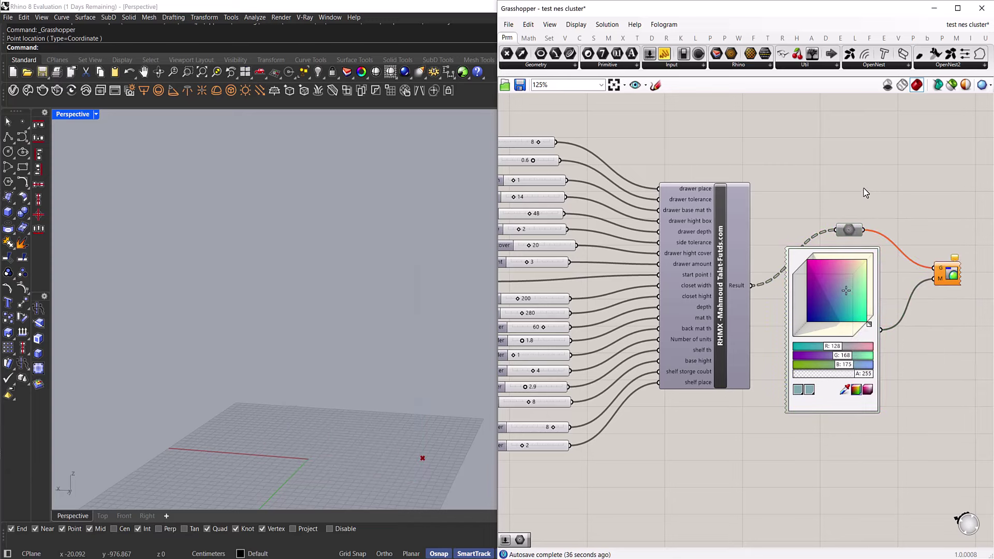
scroll(866, 193, "down", 3)
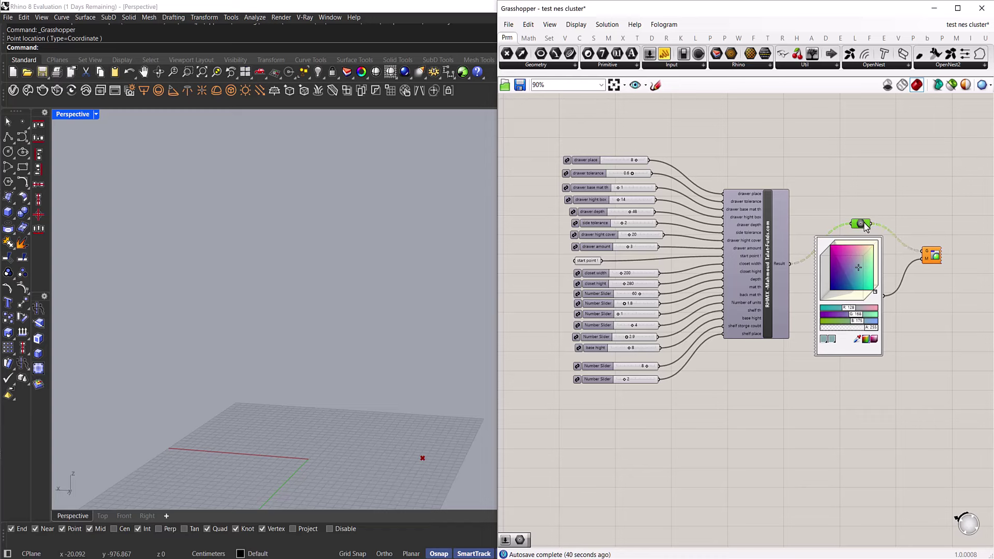
- Bake the closet Geometry output into Rhino with default attributes and close Grasshopper
right_click(865, 227)
left_click(890, 267)
left_click(898, 388)
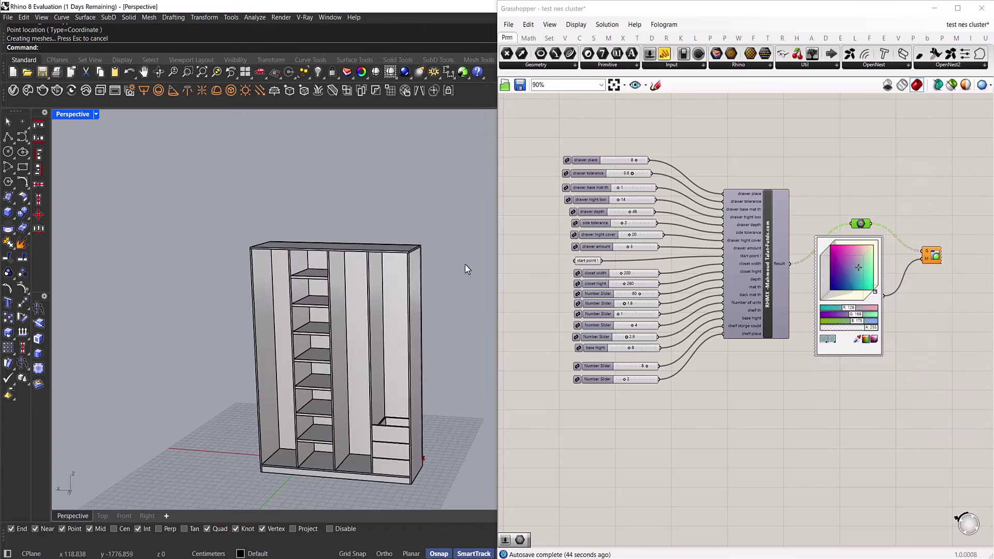
left_click(982, 12)
right_click_drag(377, 285, 263, 202)
- Run Make2D on all baked closet objects from the Top view with hidden lines, then maximize Top
double_click(86, 115)
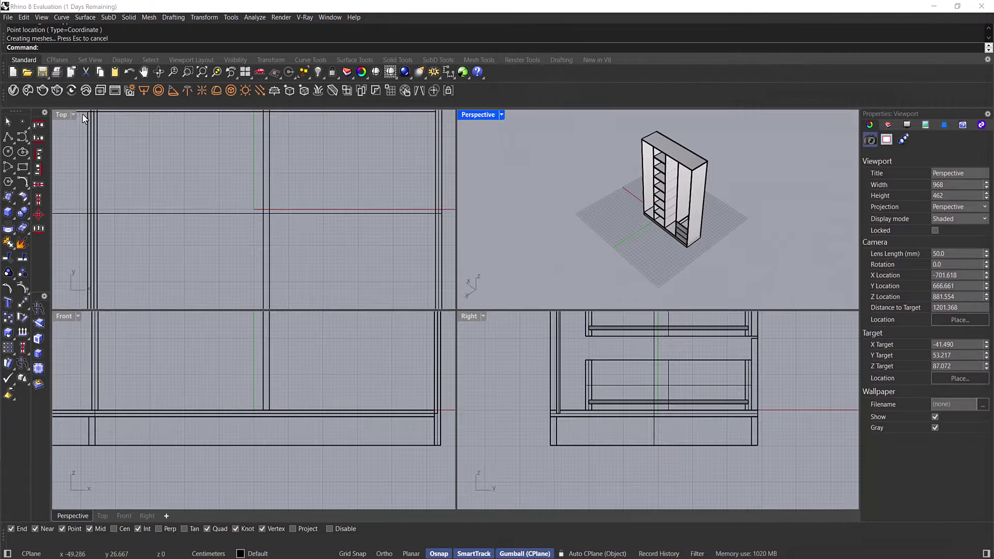
scroll(281, 213, "down", 15)
left_click_drag(332, 177, 211, 261)
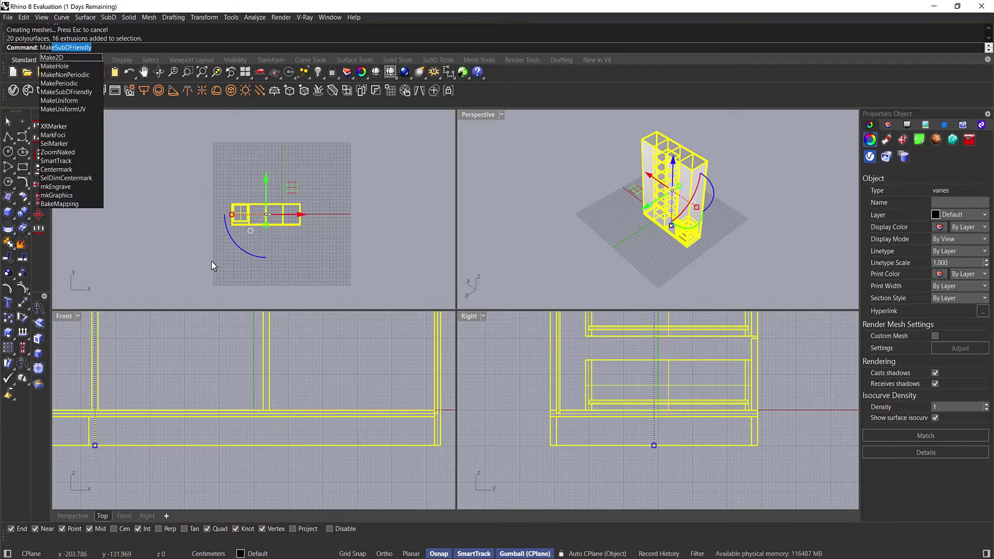
left_click(64, 56)
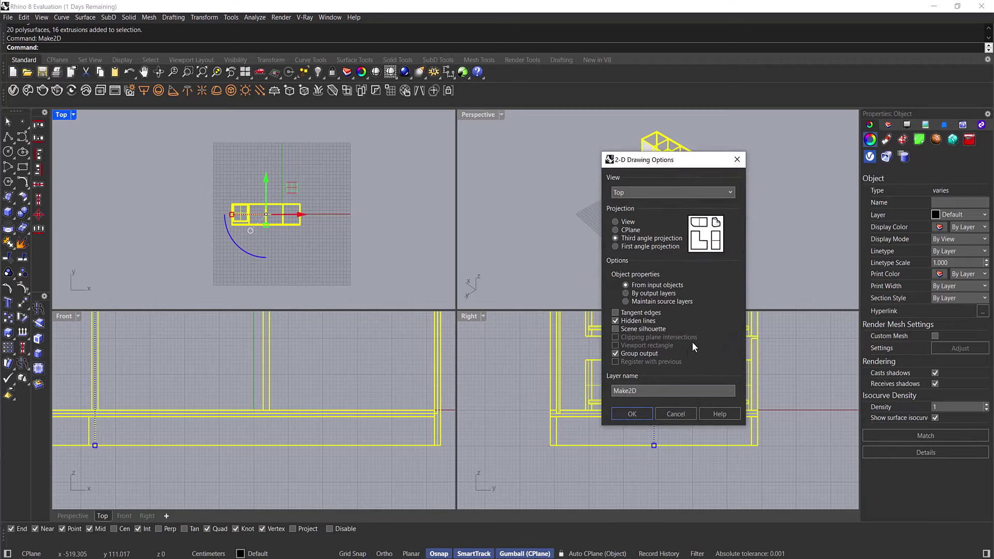
left_click(634, 414)
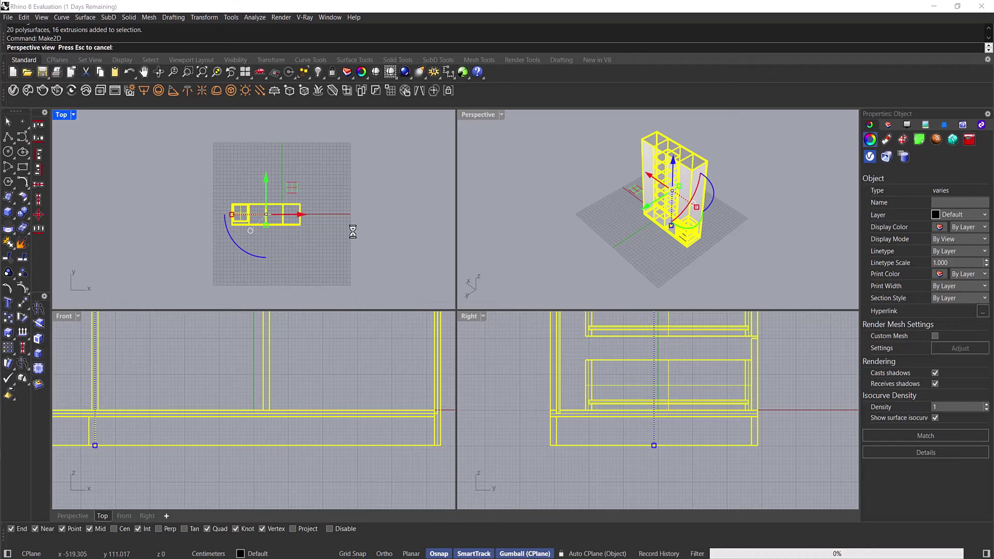
double_click(58, 115)
scroll(482, 268, "down", 5)
- Move the 2D drawings to the right of the model and clear the selection
left_click_drag(547, 220, 662, 261)
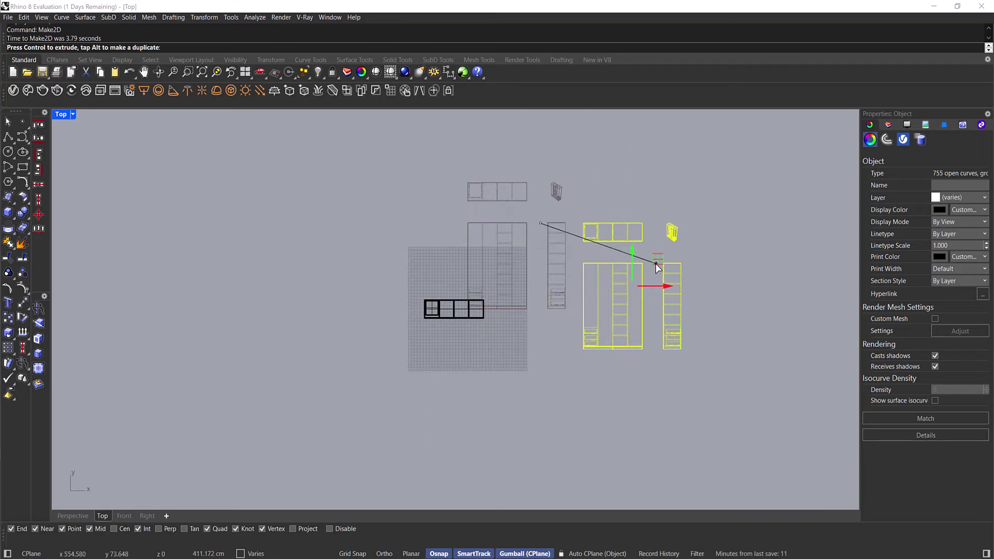
scroll(686, 233, "up", 20)
left_click(694, 297)
scroll(674, 229, "up", 2)
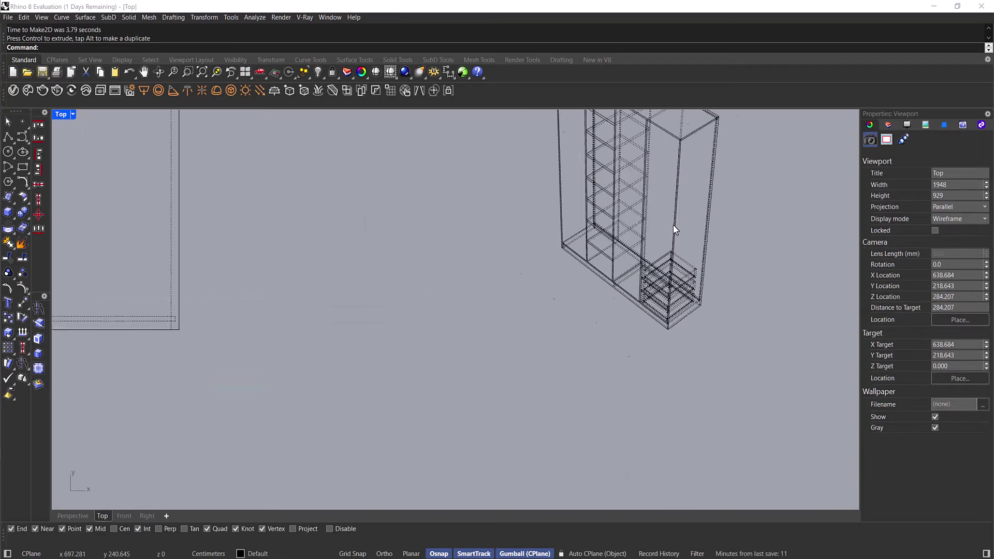
scroll(679, 244, "down", 17)
scroll(458, 223, "up", 12)
scroll(461, 207, "down", 3)
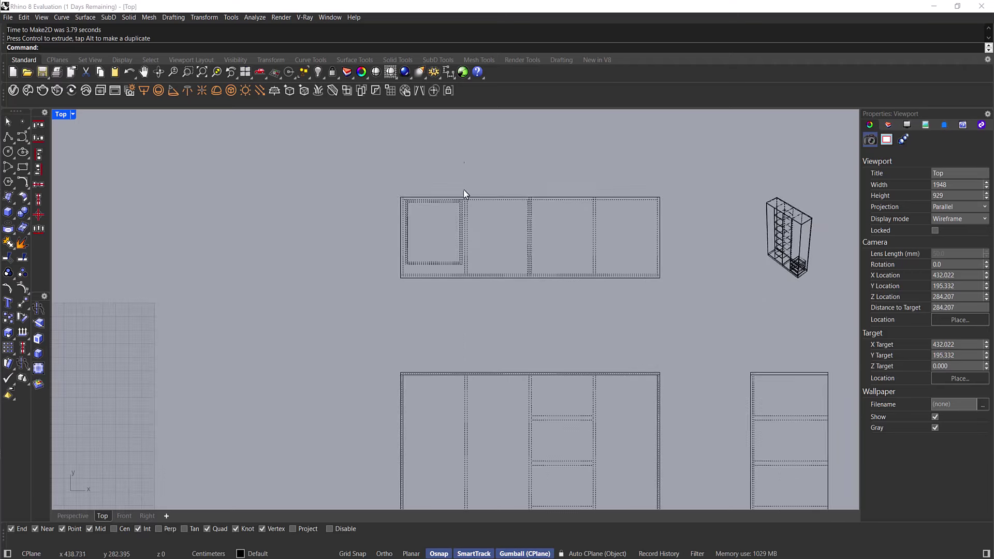
- Dimension the plan with a 200 width above it and a 60 depth on its left
left_click(451, 73)
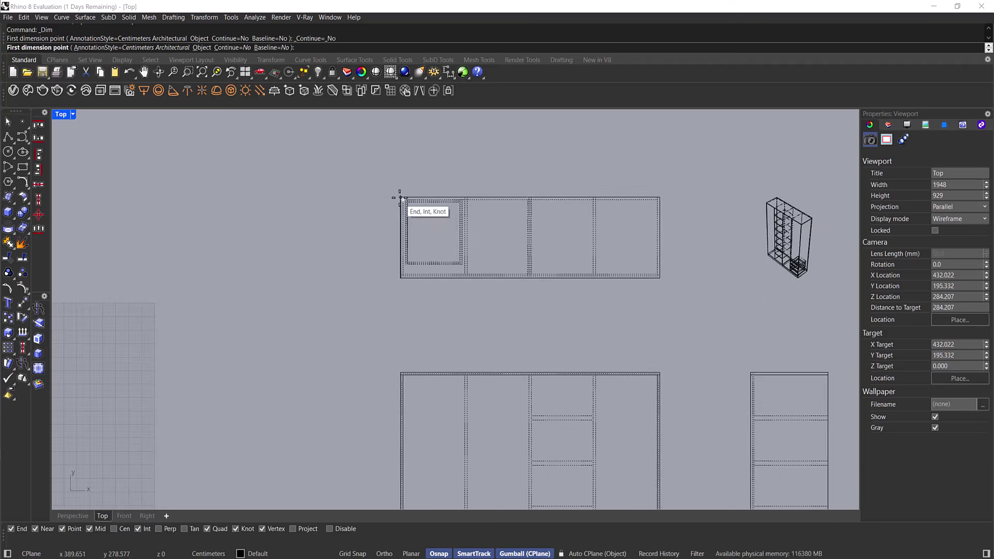
left_click(400, 198)
left_click(659, 198)
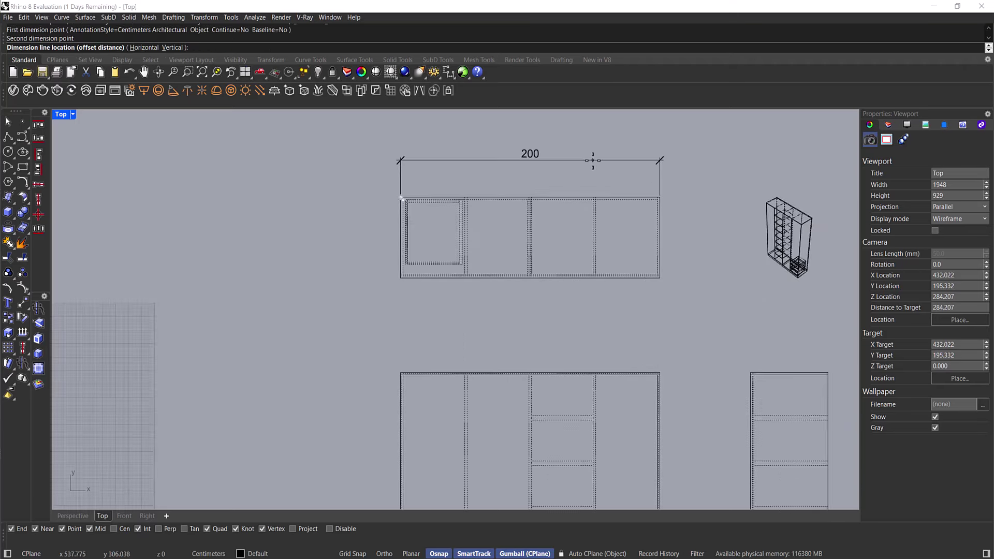
left_click(594, 159)
key("Return")
left_click(401, 198)
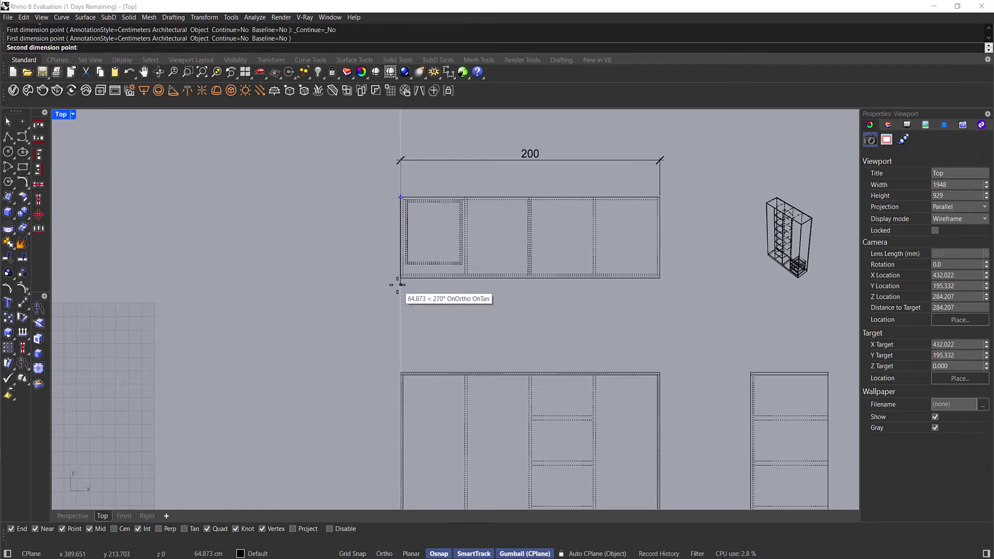
left_click(400, 277)
left_click(367, 287)
- Add a 280 height dimension to the front elevation, then window-select all drawings and dimensions
right_click_drag(396, 348, 440, 257)
right_click(443, 256)
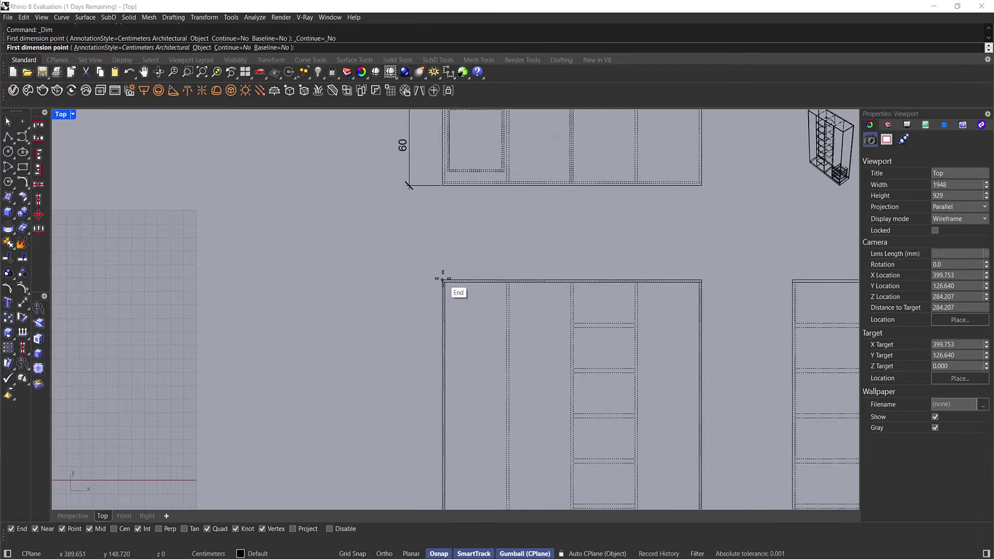
left_click(443, 281)
right_click_drag(464, 414, 499, 265)
right_click_drag(494, 400, 510, 357)
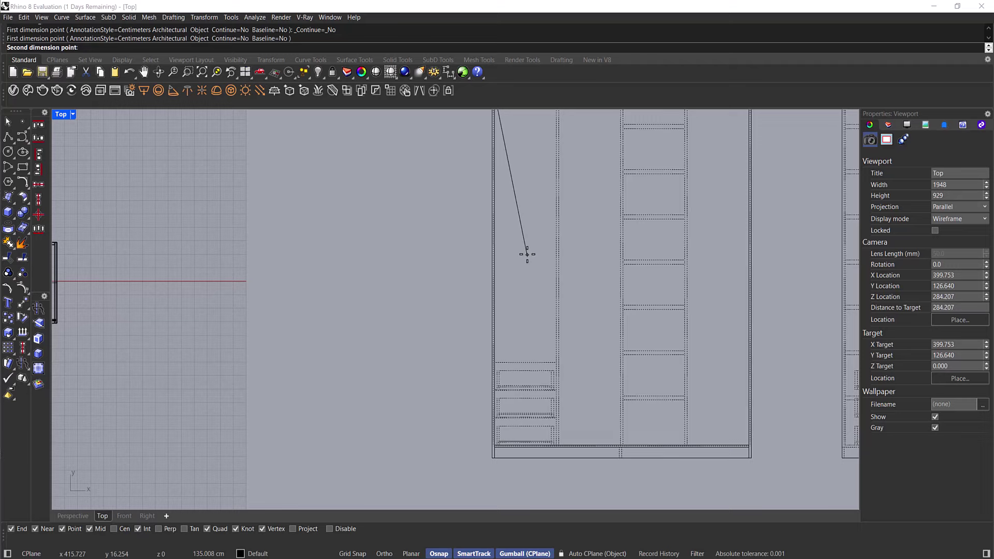
left_click(492, 458)
left_click(468, 420)
scroll(468, 421, "down", 5)
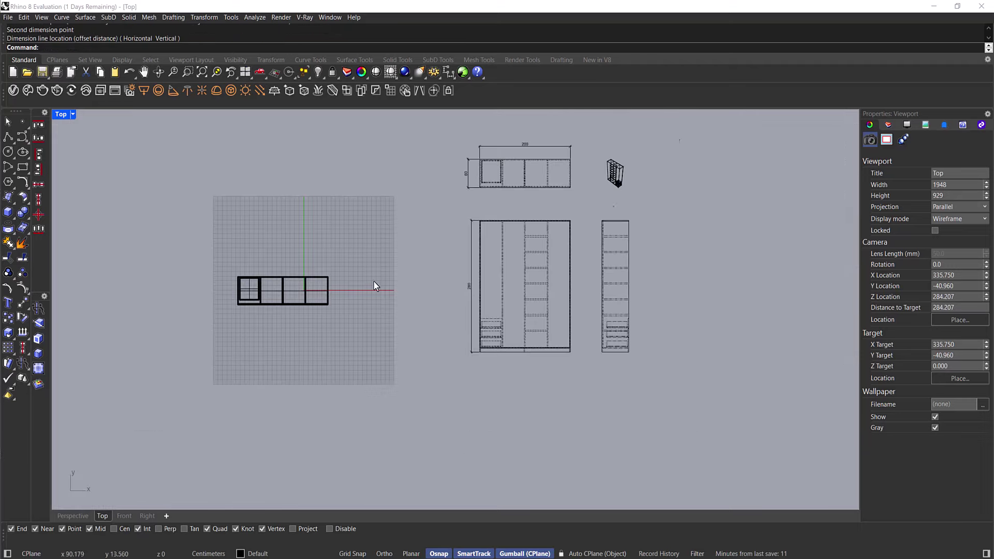
scroll(374, 281, "up", 3)
scroll(567, 225, "down", 4)
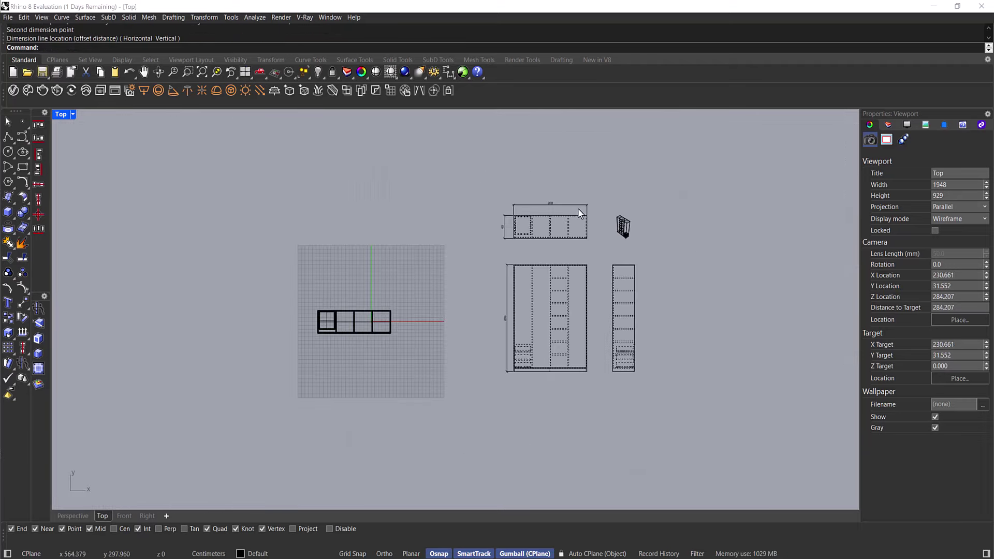
scroll(578, 208, "up", 5)
scroll(366, 222, "down", 4)
left_click_drag(345, 179, 603, 435)
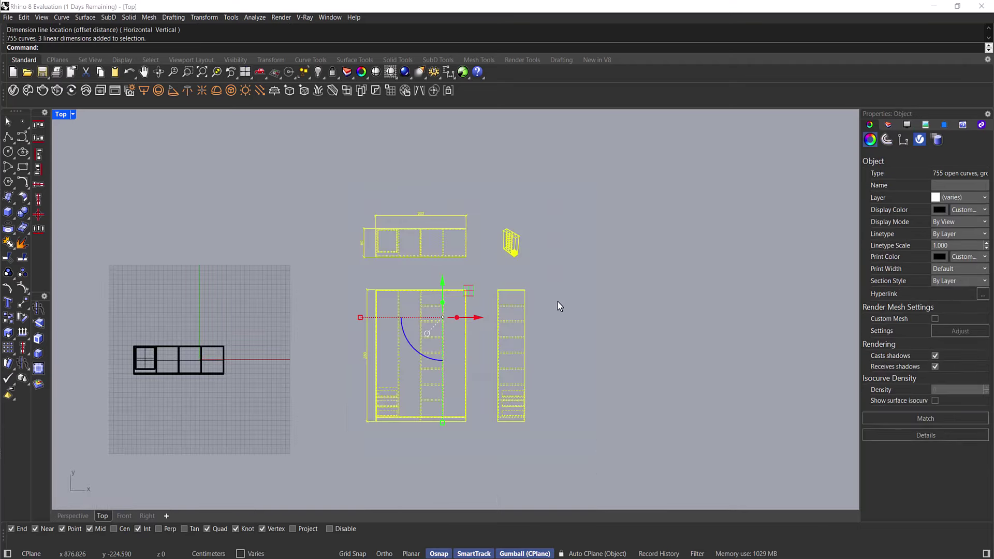
- Delete the selected Make2D drawing and its three dimensions
key("Delete")
left_click(457, 75)
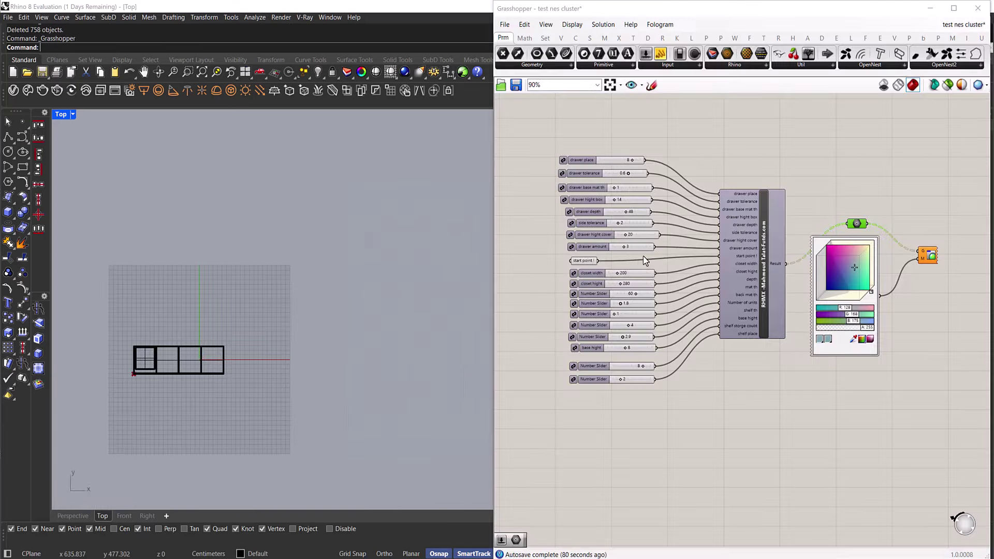
scroll(643, 255, "up", 3)
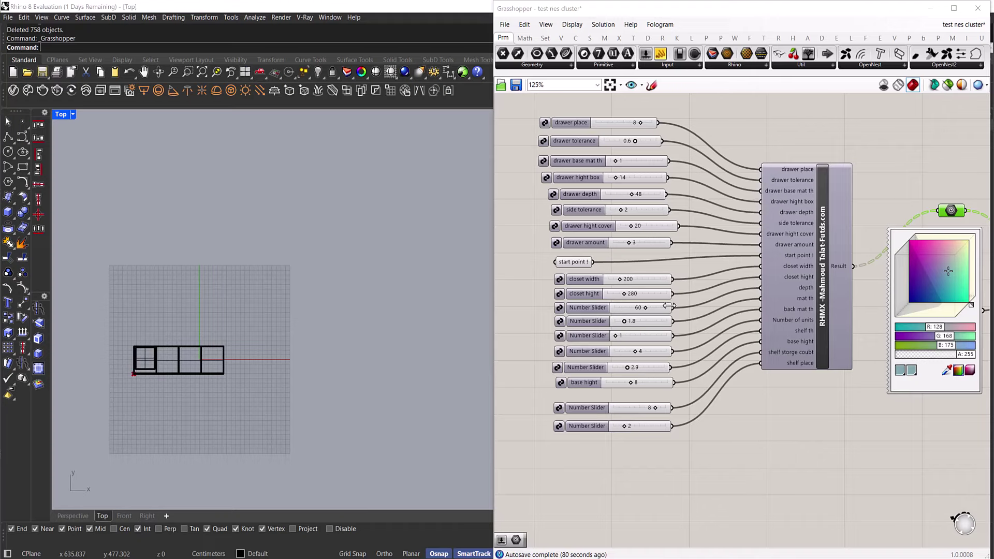
- Inspect the closet cluster and the preview component in Grasshopper
left_click(834, 263)
left_click(866, 204)
right_click_drag(854, 164, 722, 169)
left_click(920, 257)
middle_click(920, 256)
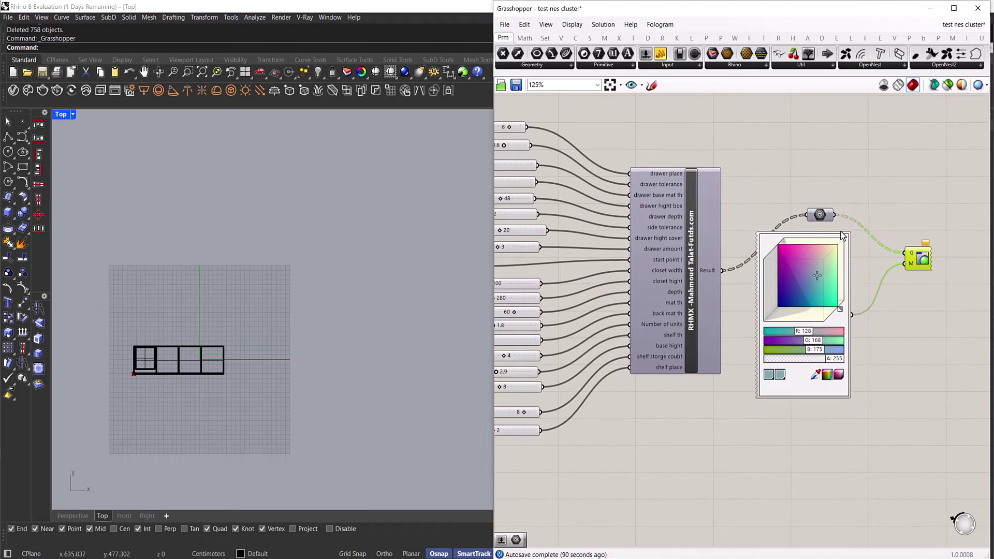
left_click(930, 11)
- Centre the closet plan in the Top view and start a linear dimension
scroll(196, 339, "up", 12)
right_click_drag(216, 383, 524, 257)
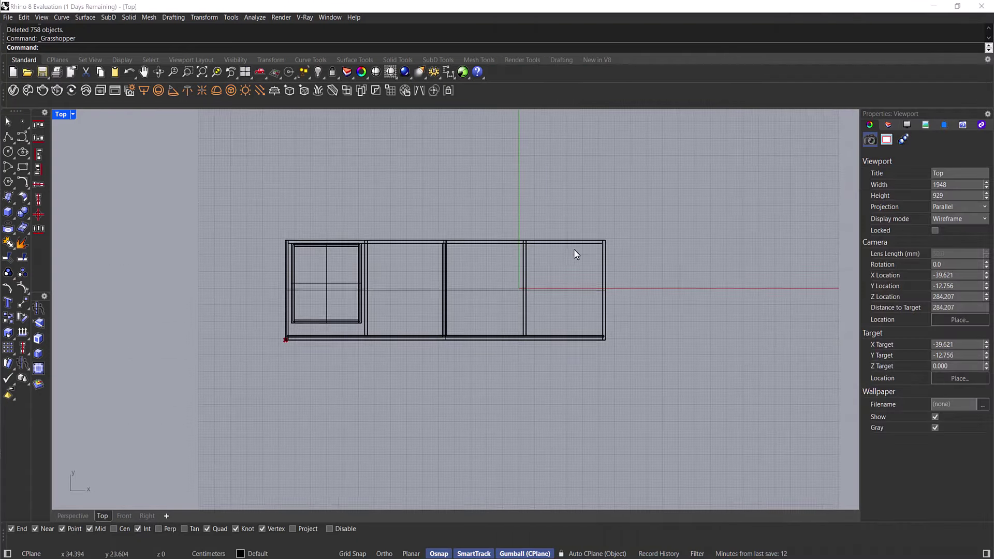
scroll(577, 252, "up", 2)
left_click(448, 72)
scroll(544, 248, "up", 2)
- Dimension the thin bottom panel at the plan's bottom-right corner, placed right of the plan
scroll(628, 217, "down", 1)
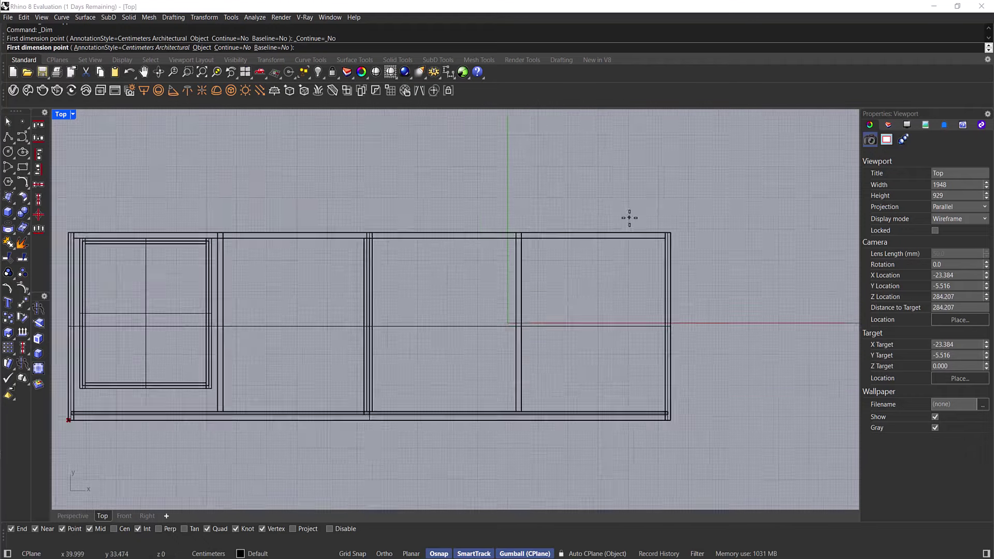
scroll(668, 384, "up", 4)
scroll(651, 378, "up", 5)
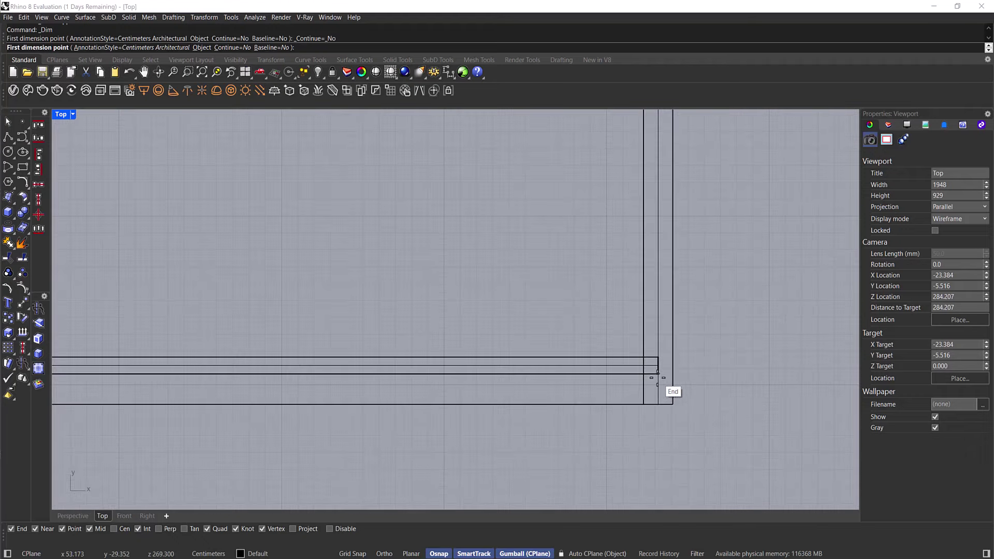
left_click(658, 376)
left_click(659, 357)
scroll(767, 394, "down", 5)
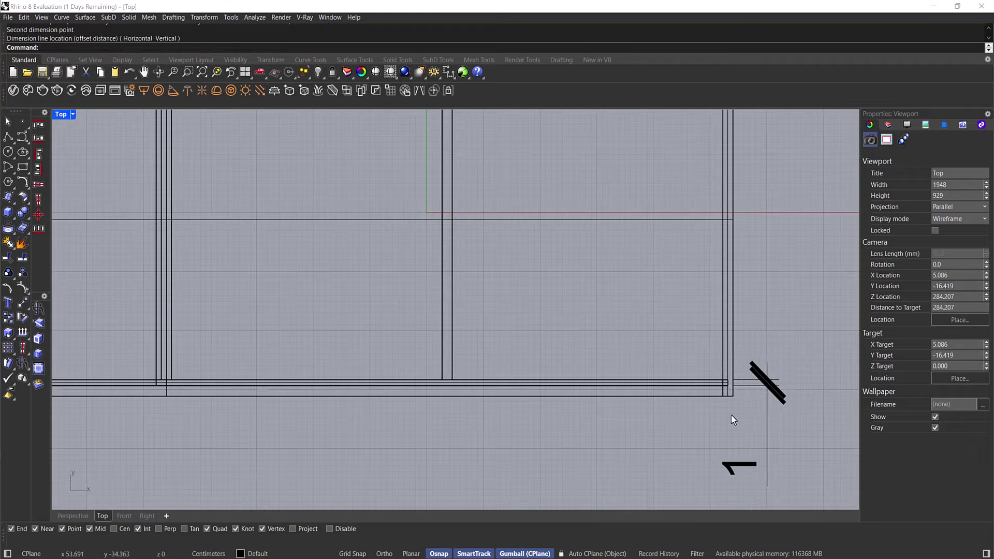
scroll(737, 395, "down", 5)
left_click(788, 290)
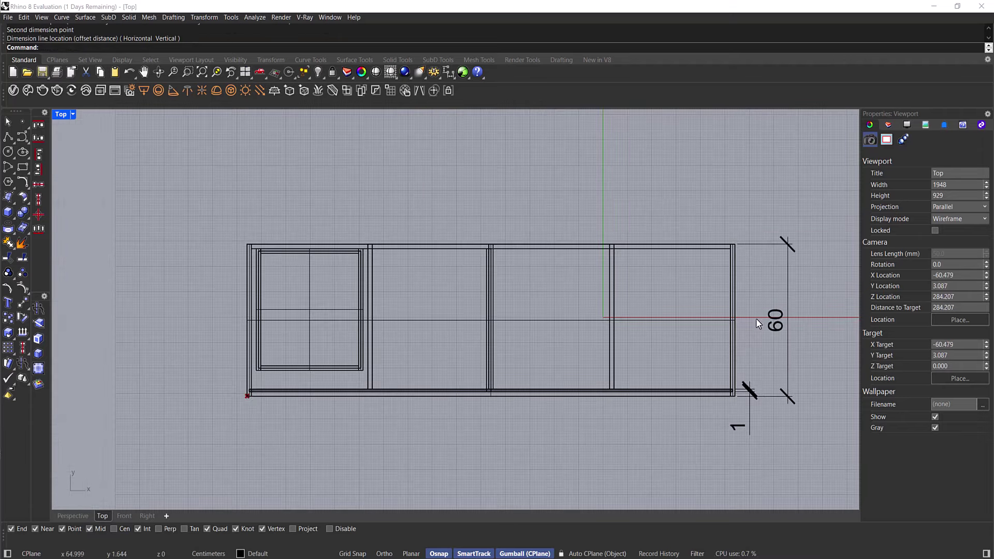
scroll(723, 394, "up", 18)
- Add a 2 thickness dimension at the right corner, deleting a misplaced copy
right_click(772, 397)
left_click(775, 397)
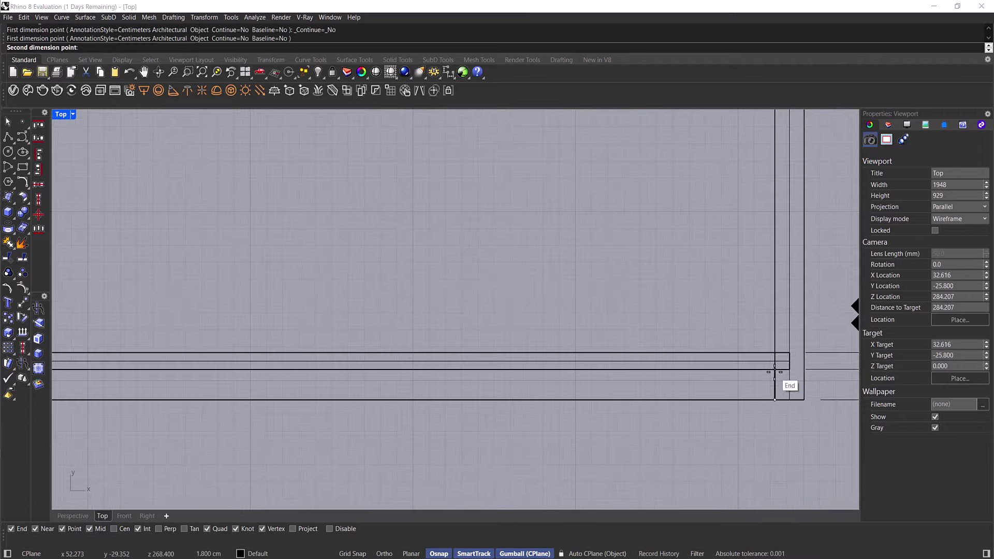
left_click(775, 372)
scroll(777, 378, "down", 3)
left_click(766, 429)
left_click(765, 416)
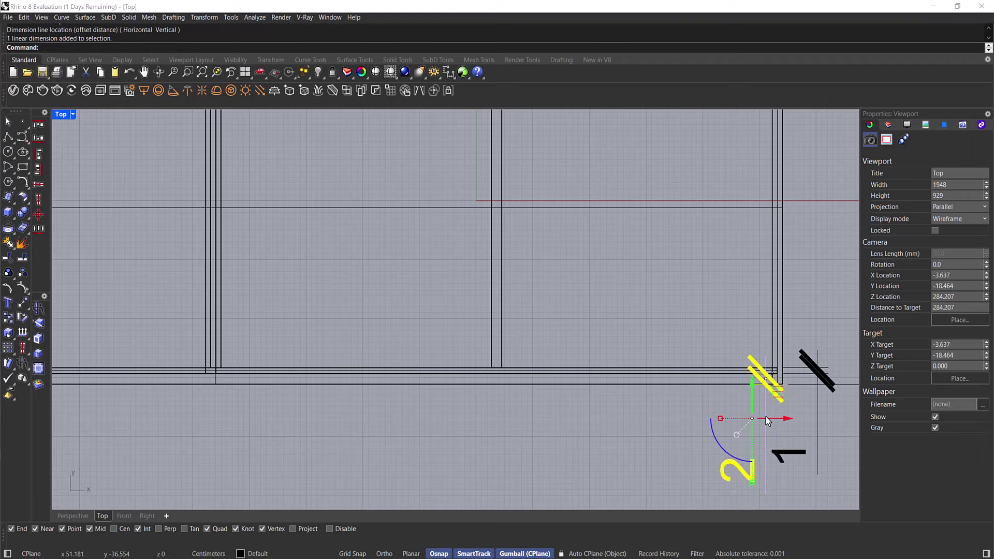
key("Delete")
scroll(765, 409, "down", 8)
scroll(772, 244, "up", 10)
- Dimension the 2 panel thickness at the top-right corner, placed above the plan
key("Return")
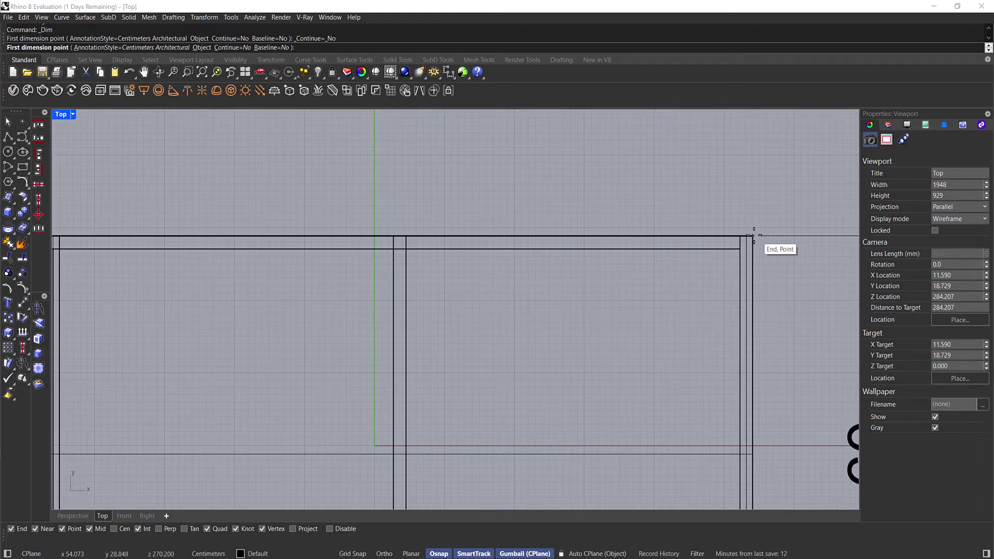
left_click(747, 237)
left_click(747, 235)
left_click(518, 197)
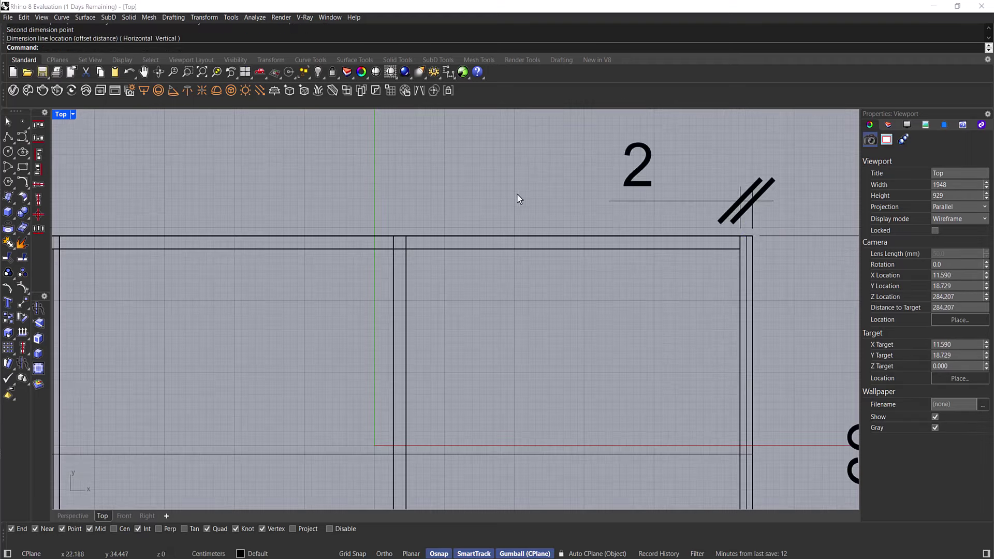
scroll(474, 200, "down", 5)
- Begin the 48 drawer-depth dimension on the inner box, then cancel it
key("Return")
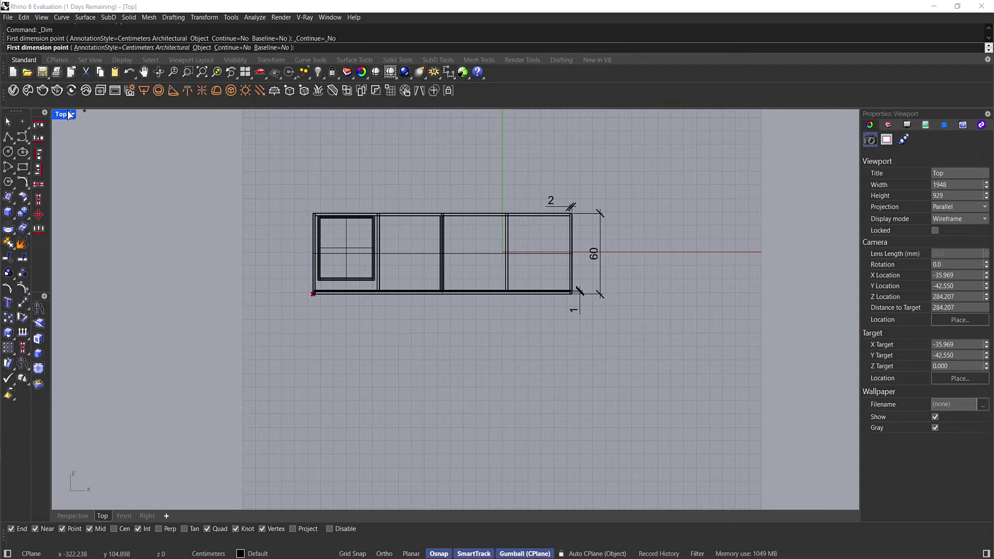
scroll(295, 272, "up", 16)
left_click(368, 302)
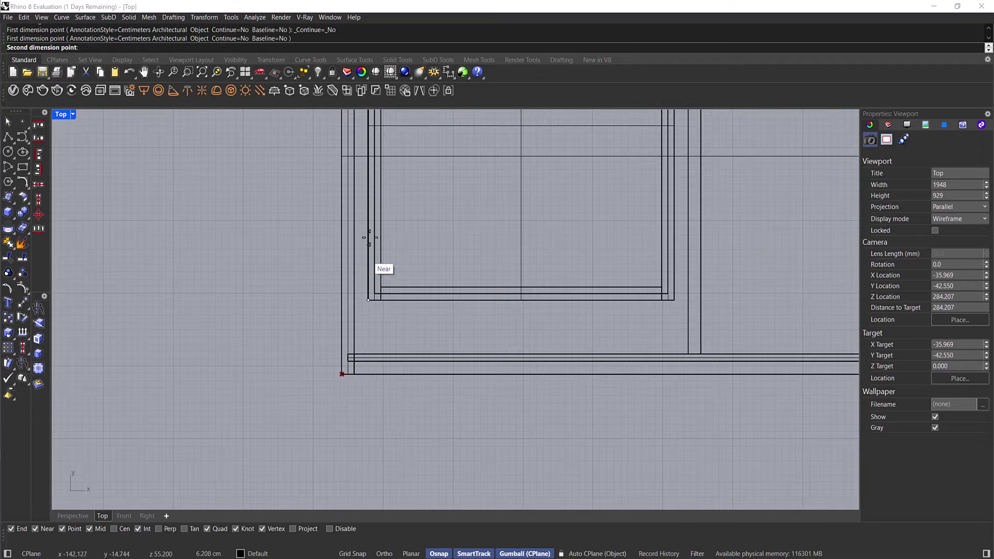
right_click_drag(396, 195, 482, 346)
right_click_drag(474, 195, 508, 337)
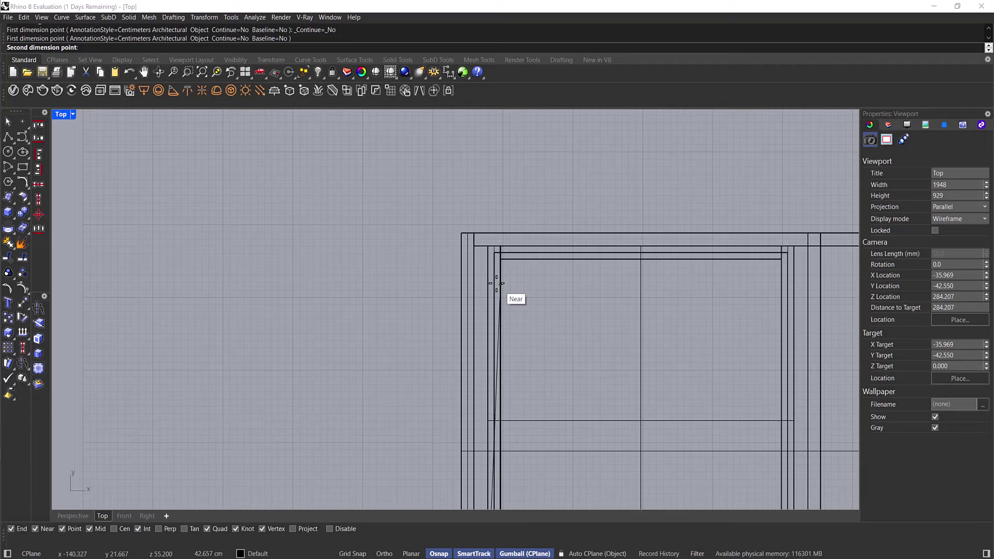
left_click(491, 252)
scroll(487, 248, "down", 3)
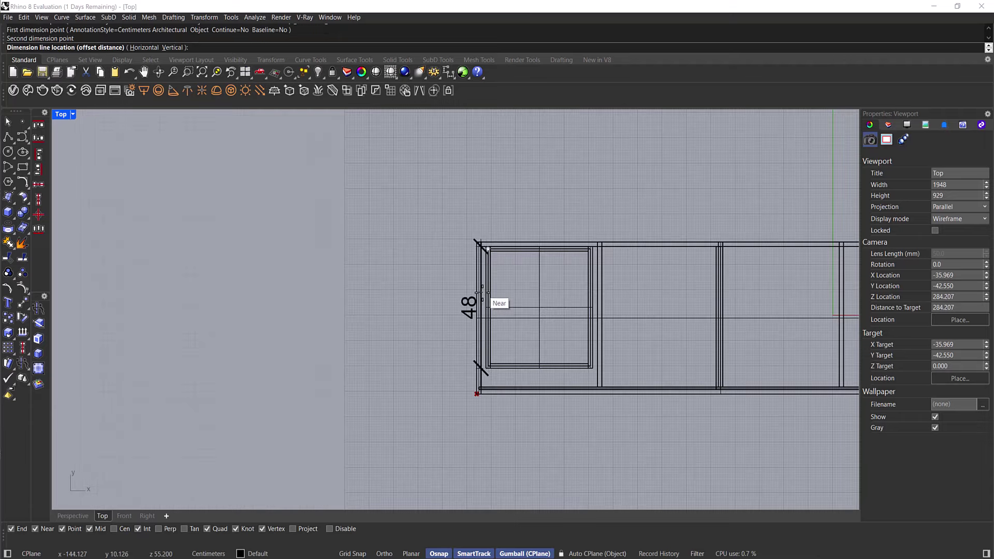
key("Escape")
- Try selecting the inner frame line and the top outer line
scroll(486, 207, "up", 6)
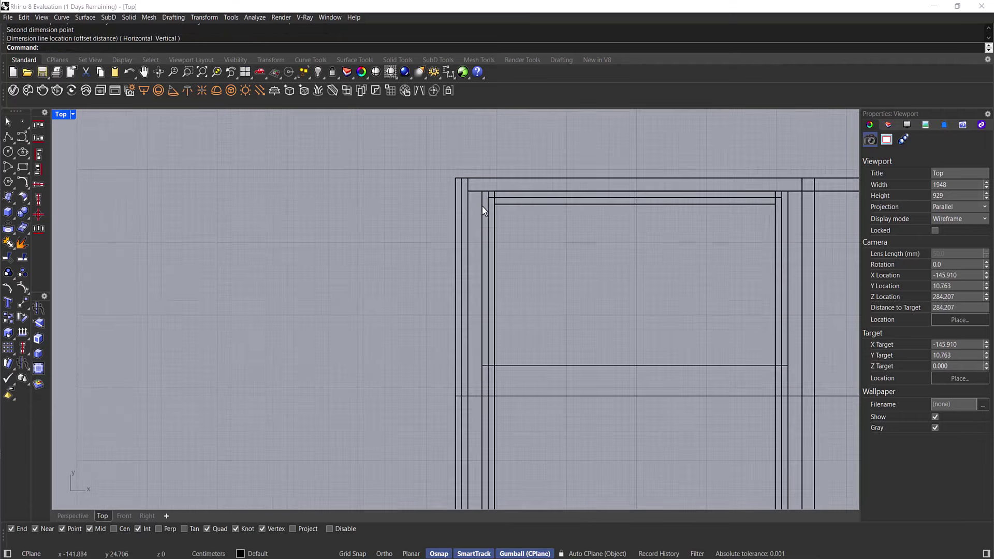
left_click(518, 173)
left_click(515, 151)
left_click(517, 136)
left_click(504, 124)
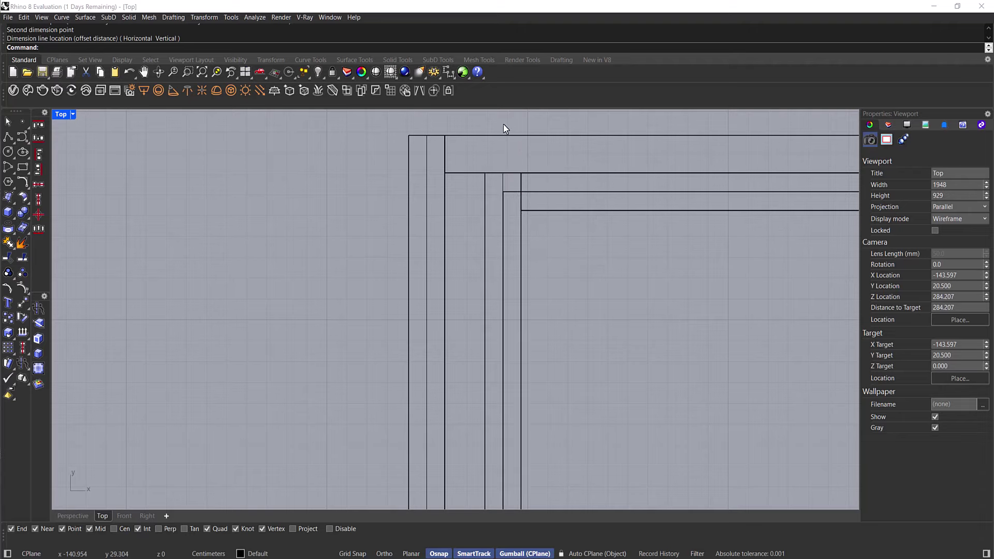
- Check Grasshopper, then start a dimension at the inner frame's top corner
left_click(459, 74)
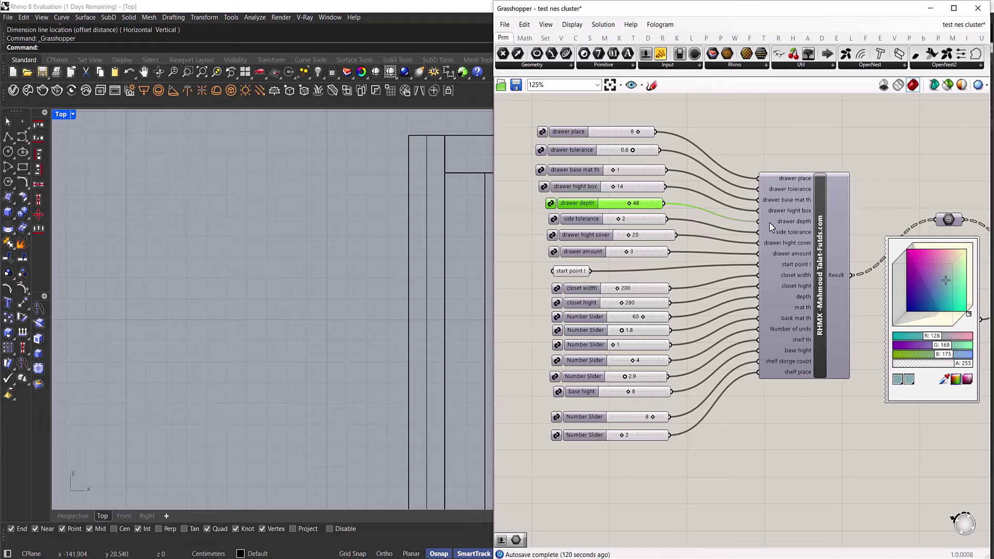
left_click(929, 10)
right_click(507, 170)
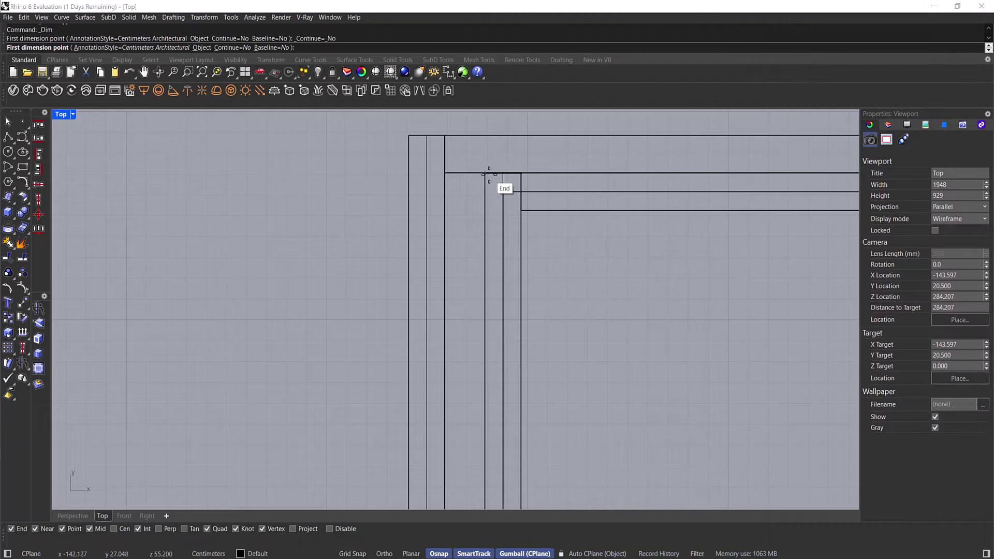
left_click(487, 173)
scroll(485, 172, "down", 8)
scroll(525, 429, "down", 2)
- Finish the 48 dimension left of the frame and restore the four viewports
right_click_drag(546, 450, 552, 300)
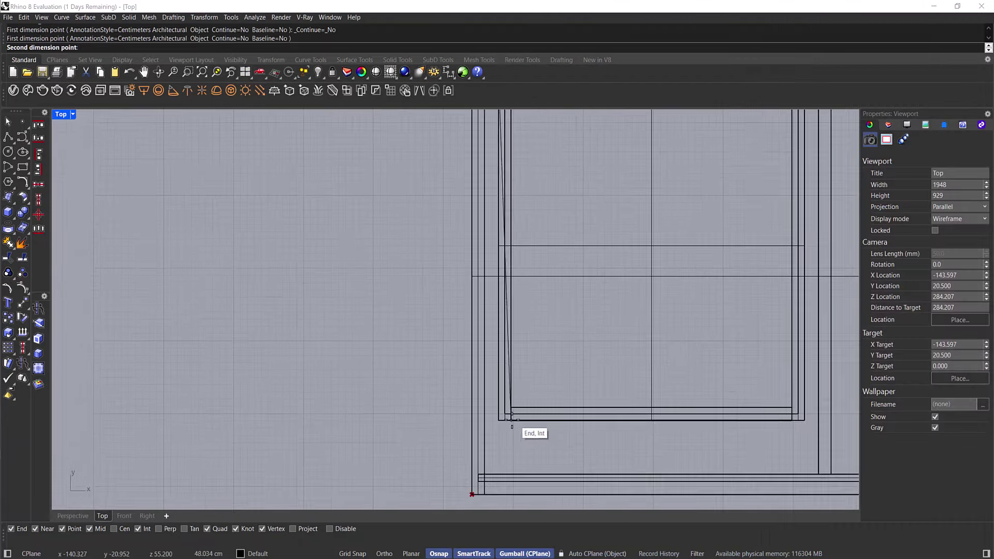
left_click(499, 421)
left_click(409, 403)
scroll(396, 369, "down", 8)
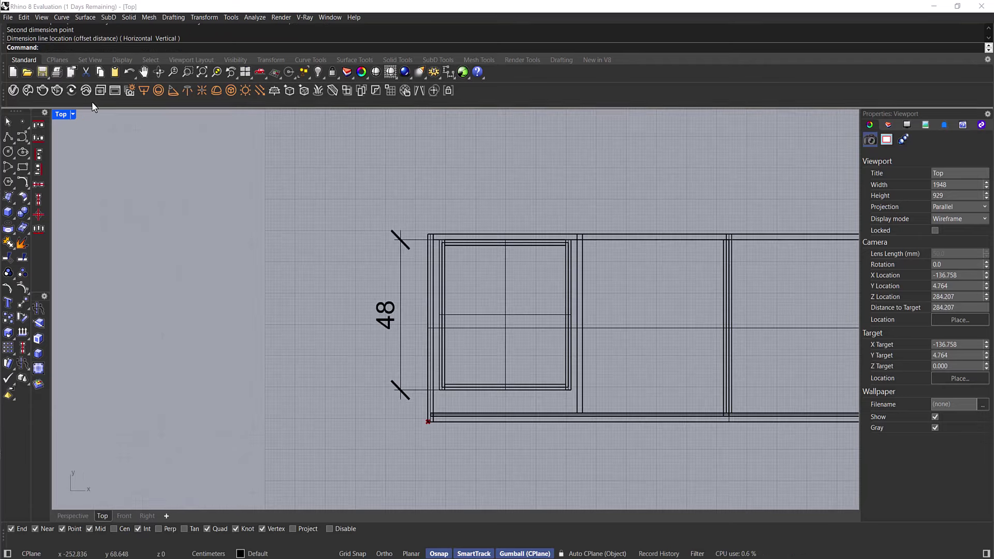
double_click(60, 115)
scroll(368, 409, "down", 3)
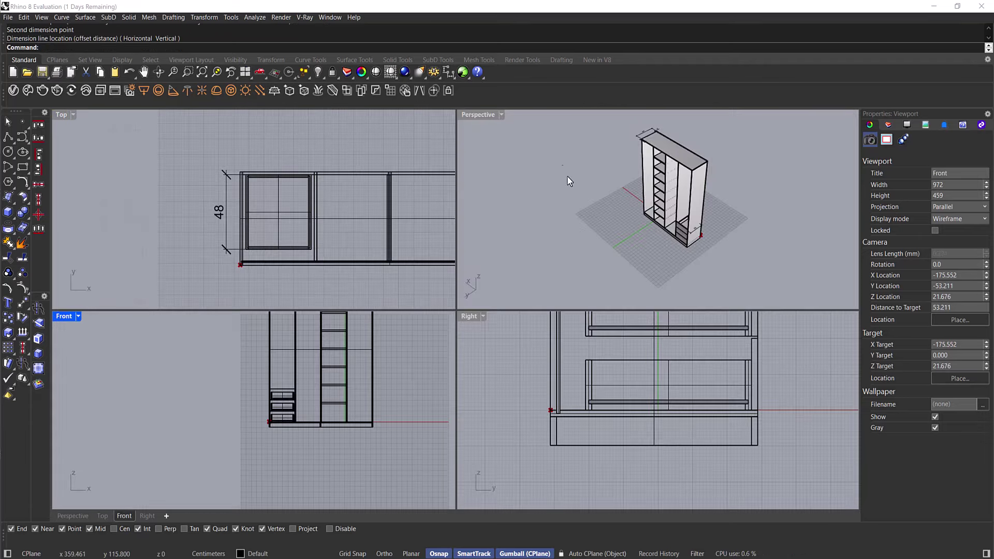
- Maximize the Perspective viewport and orbit to a near-frontal view of the cabinet
left_click(487, 114)
double_click(487, 112)
scroll(490, 230, "up", 6)
scroll(533, 368, "down", 5)
right_click_drag(534, 368, 611, 320)
scroll(544, 337, "up", 13)
- Move the right side panel out to the right with the gumball
left_click(595, 336)
scroll(569, 331, "down", 3)
left_click_drag(565, 273, 681, 276)
scroll(628, 343, "down", 8)
left_click(664, 153)
scroll(769, 195, "up", 6)
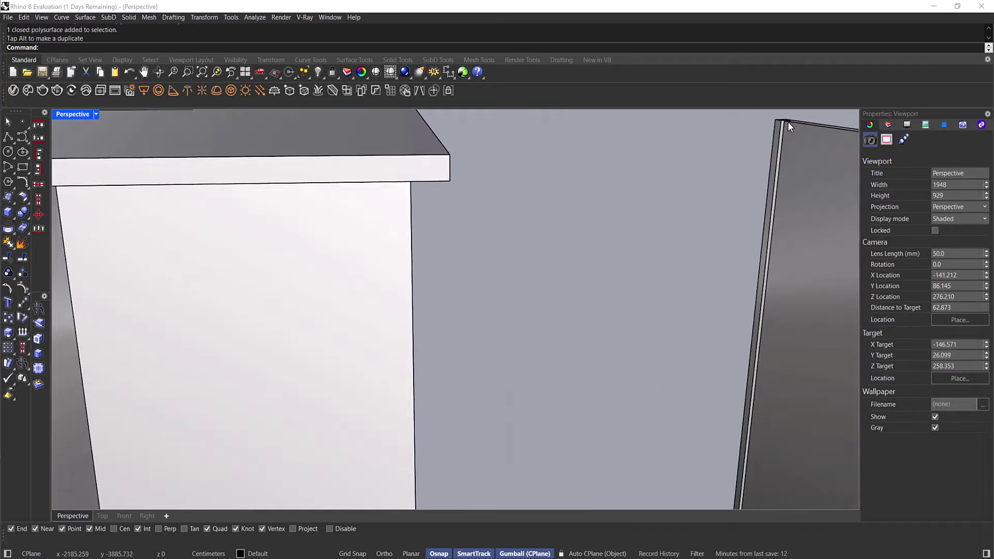
scroll(709, 306, "down", 12)
- From the other side, move the panel behind the drawer and another drawer piece away
right_click_drag(617, 358, 501, 334)
scroll(513, 213, "down", 6)
scroll(508, 480, "up", 3)
scroll(513, 356, "up", 3)
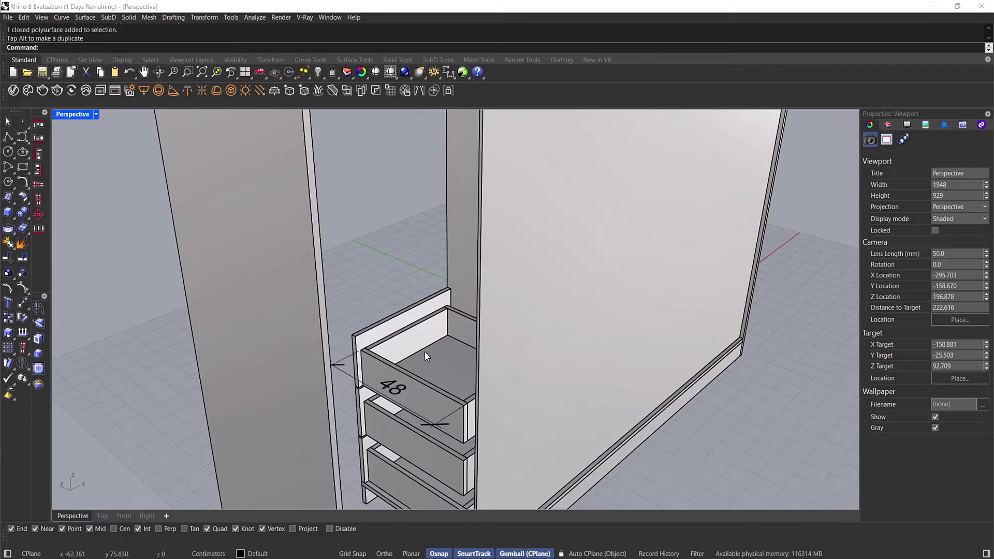
scroll(425, 351, "up", 2)
left_click(396, 329)
left_click_drag(402, 339, 290, 277)
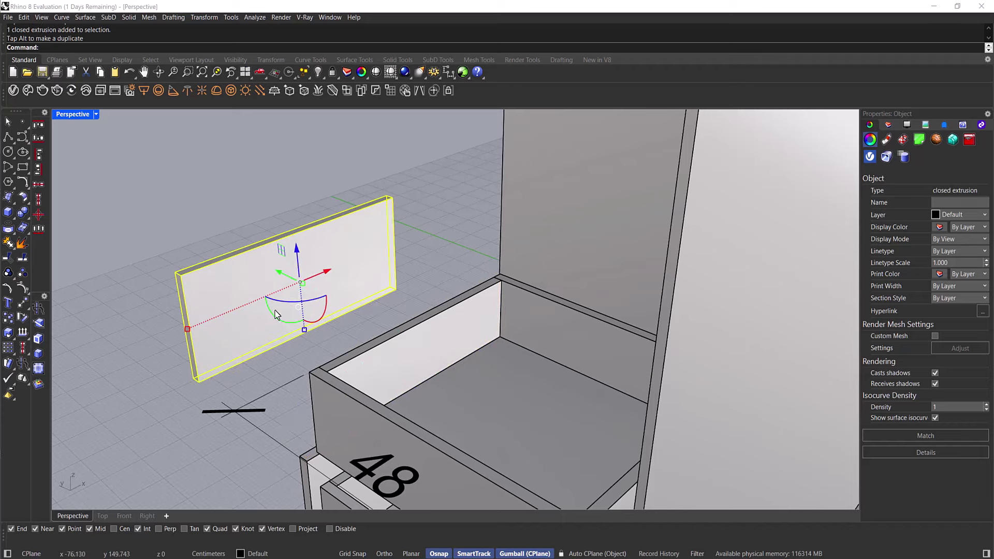
left_click(420, 353)
left_click_drag(405, 357, 345, 332)
- Raise two drawer panels, including the front, upward out of the stack
left_click(599, 329)
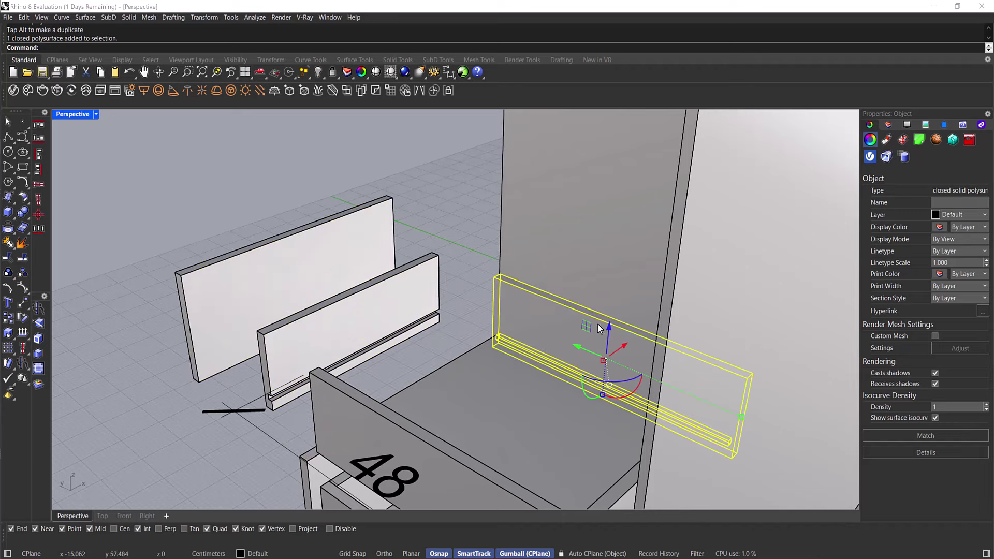
left_click(420, 459, "shift")
left_click_drag(530, 388, 529, 261)
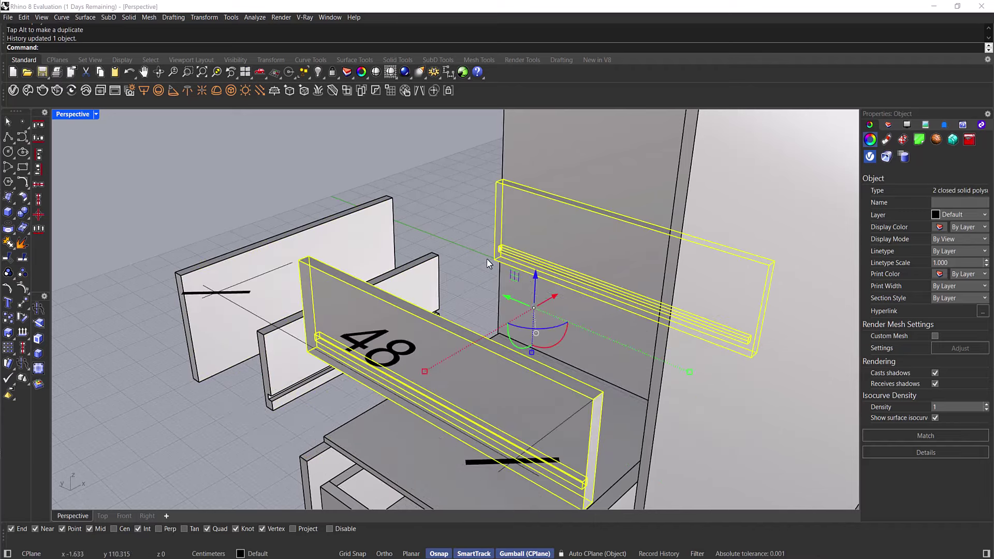
left_click(417, 161)
- Lift the drawer's back panel upward
right_click_drag(418, 161, 579, 171)
scroll(579, 171, "down", 6)
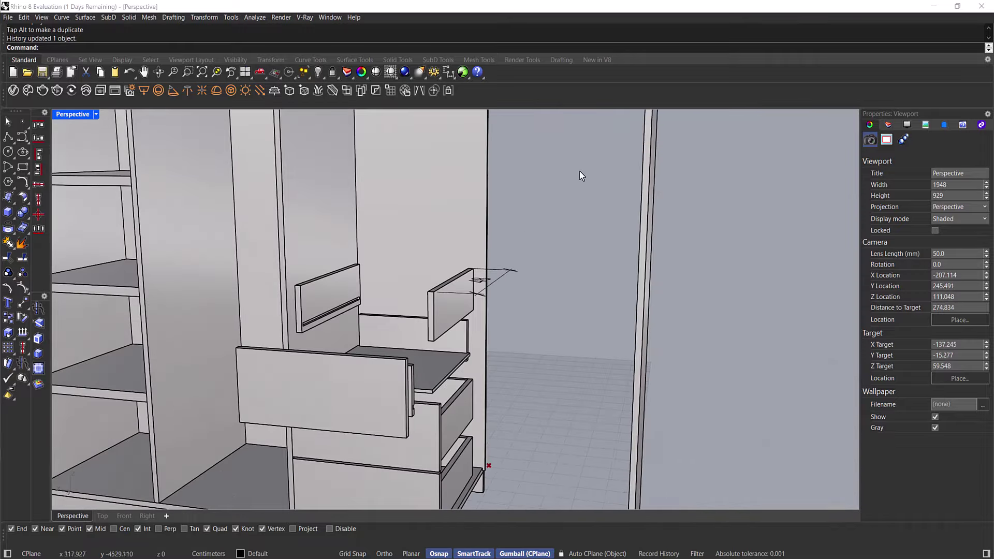
scroll(420, 353, "up", 9)
left_click(448, 325)
left_click_drag(418, 294, 414, 161)
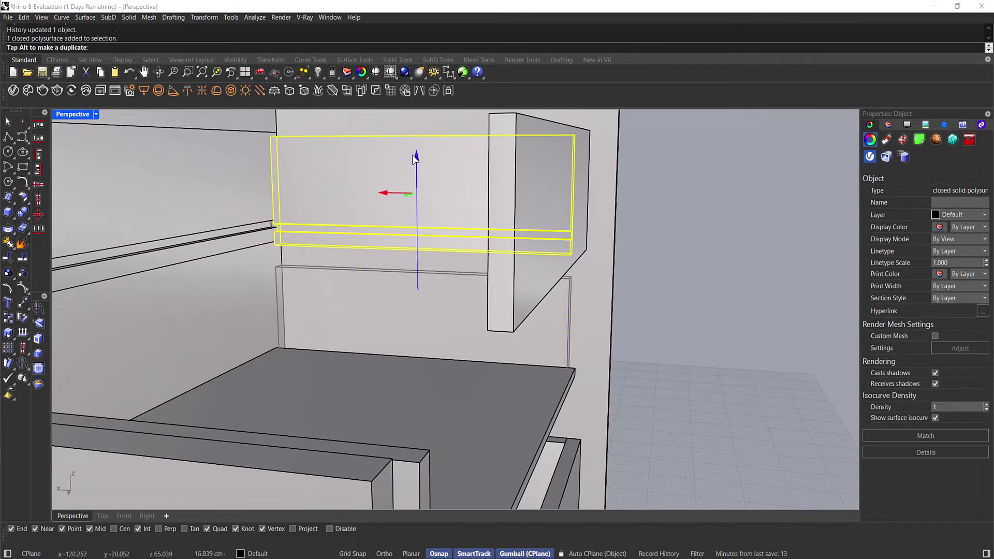
left_click(690, 189)
- Switch the Perspective viewport to Monochrome display
left_click(95, 115)
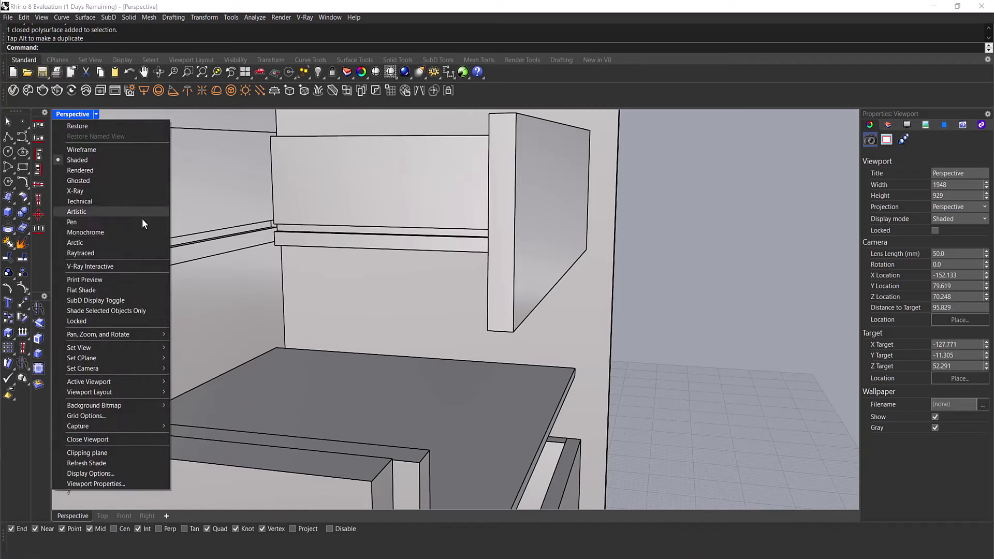
left_click(122, 232)
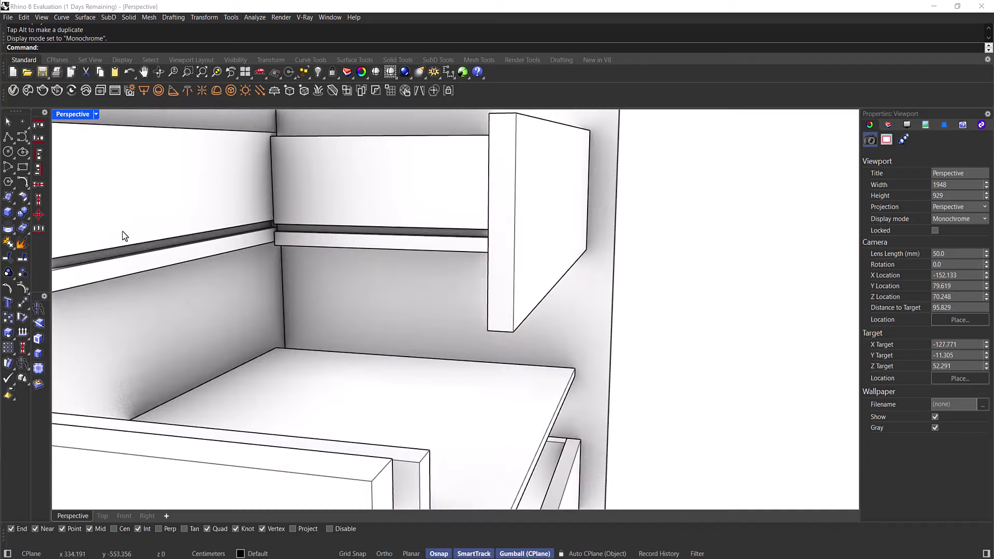
scroll(379, 298, "down", 10)
- Orbit around the drawer front and select the slotted drawer panel
right_click_drag(486, 297, 428, 329)
scroll(293, 343, "up", 12)
right_click_drag(293, 344, 245, 295)
left_click(245, 296)
scroll(392, 347, "down", 9)
right_click_drag(420, 272, 477, 280)
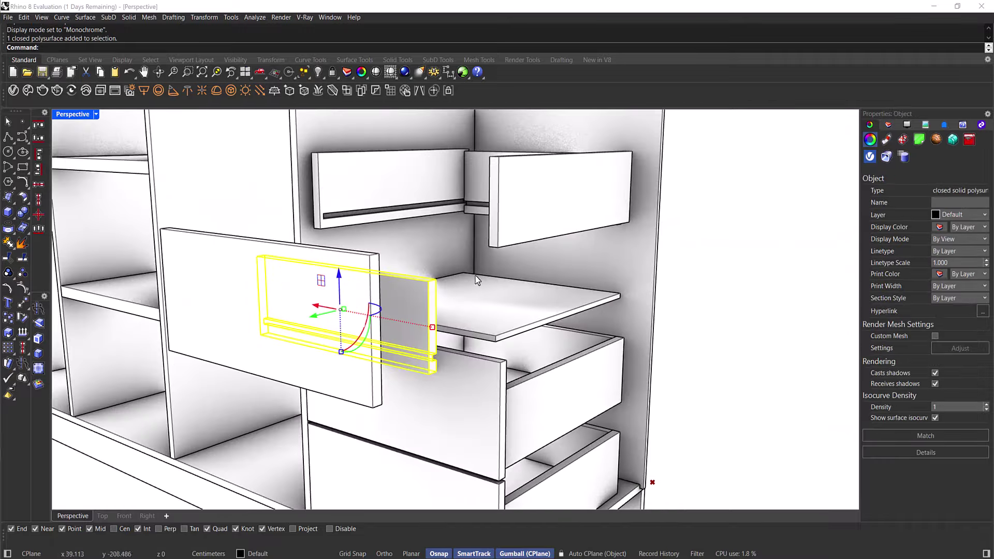
- Select the right-hand slotted panel, back drawer panel and drawer bottom, then deselect
left_click(517, 223)
right_click_drag(406, 175, 445, 163)
left_click(444, 164)
scroll(485, 282, "down", 8)
right_click_drag(483, 288, 425, 307)
left_click(492, 302)
left_click(604, 286)
- Select two shelves from the front, then clear the selection
scroll(470, 349, "down", 8)
right_click_drag(470, 349, 520, 357)
scroll(363, 280, "up", 12)
left_click(414, 269)
left_click(443, 193, "shift")
scroll(455, 233, "down", 8)
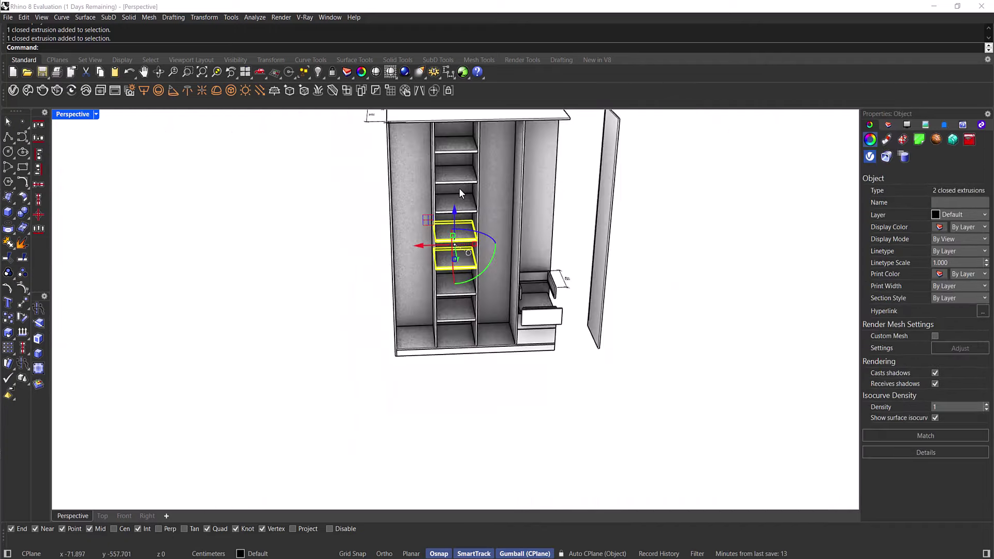
right_click_drag(459, 188, 392, 187)
key("Escape")
- Pull the cabinet's left side panel out leftward
left_click(404, 199)
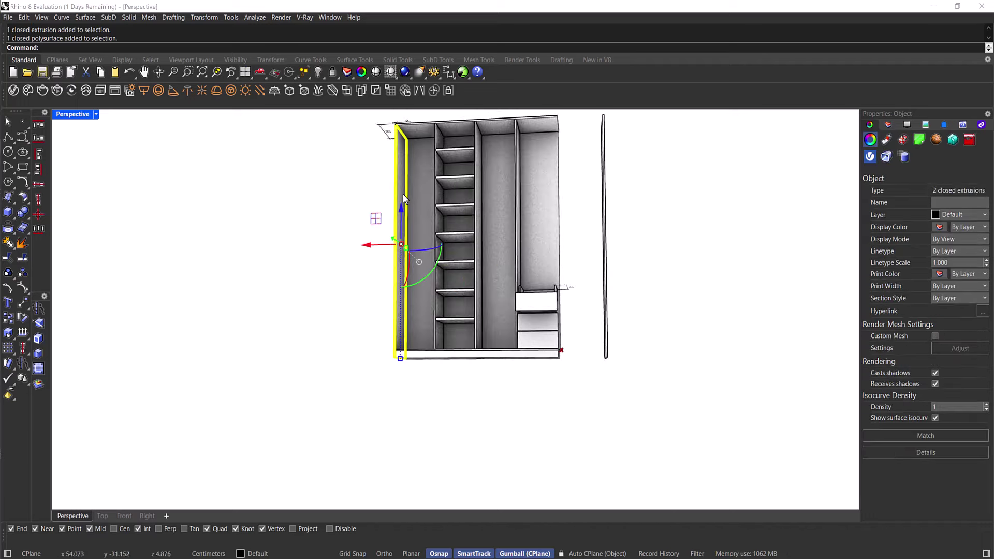
left_click_drag(382, 245, 301, 248)
left_click(406, 179)
right_click_drag(403, 178, 462, 233)
key("Escape")
scroll(404, 290, "up", 8)
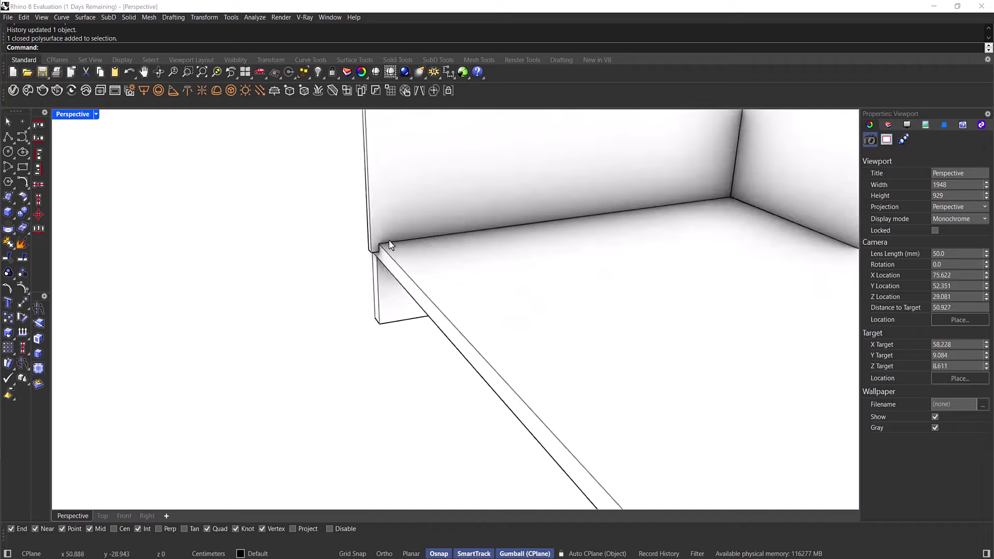
scroll(406, 318, "down", 10)
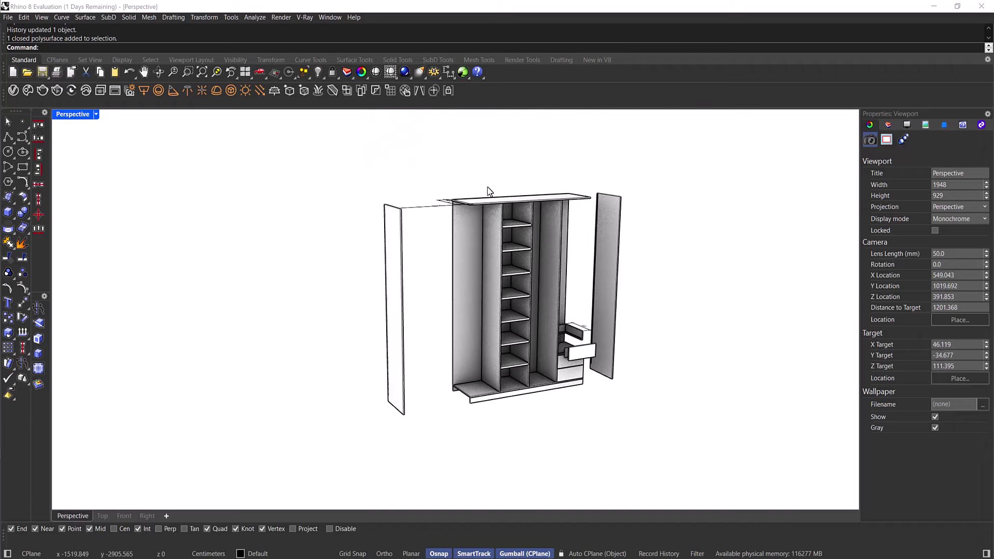
- Lift the top panel above the cabinet and push the back panel backward
left_click(498, 201)
left_click_drag(523, 166, 501, 142)
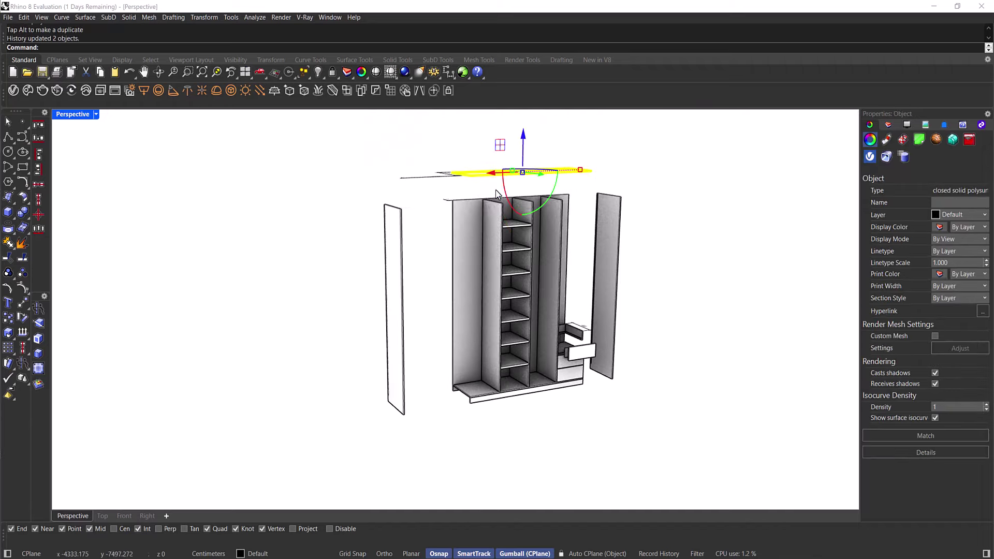
left_click(490, 272)
left_click_drag(532, 295, 488, 280)
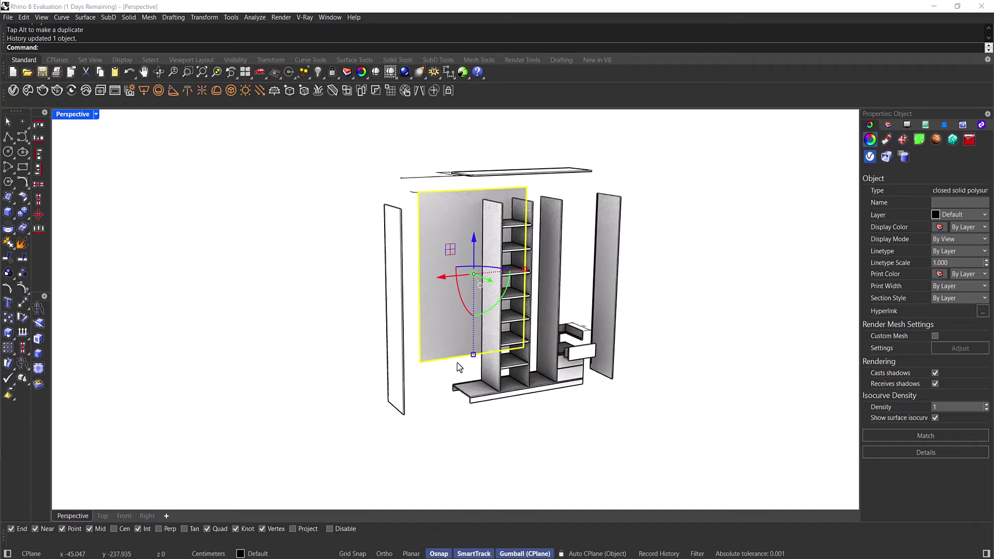
- Orbit beneath the cabinet to inspect its base, picking a strip under it
scroll(458, 373, "up", 10)
scroll(443, 310, "down", 7)
scroll(466, 343, "up", 4)
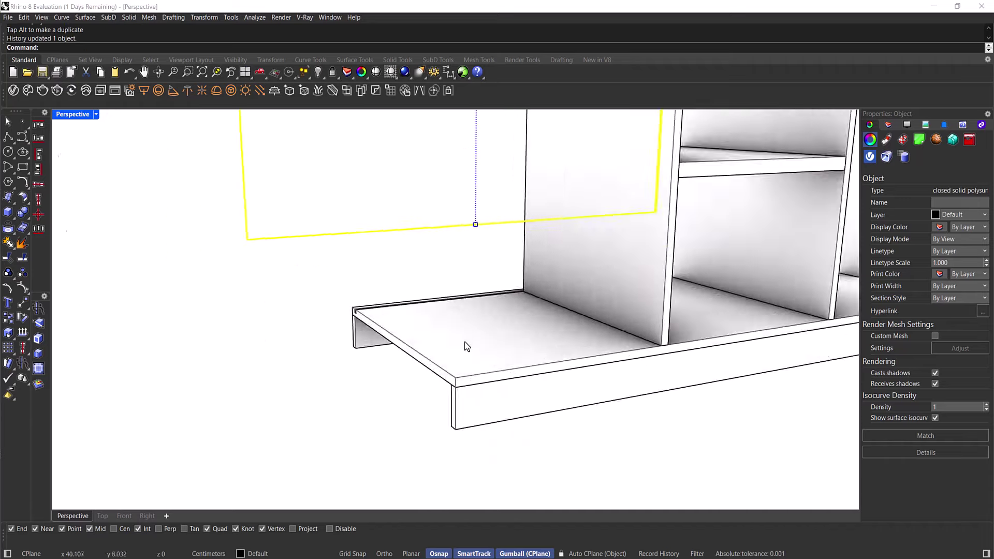
right_click_drag(465, 342, 574, 407)
left_click(609, 456)
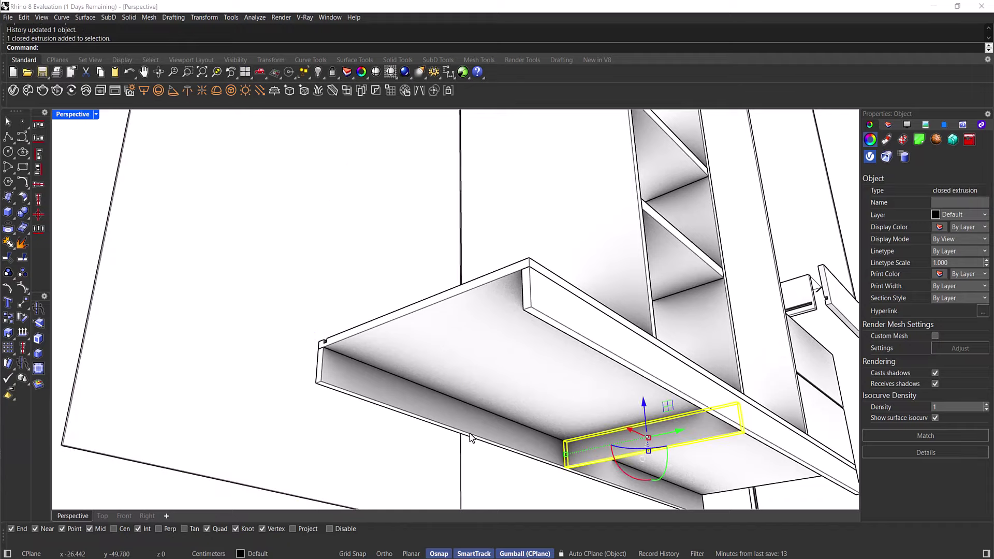
scroll(374, 390, "down", 5)
scroll(559, 431, "up", 8)
right_click_drag(562, 431, 601, 415)
scroll(602, 412, "down", 8)
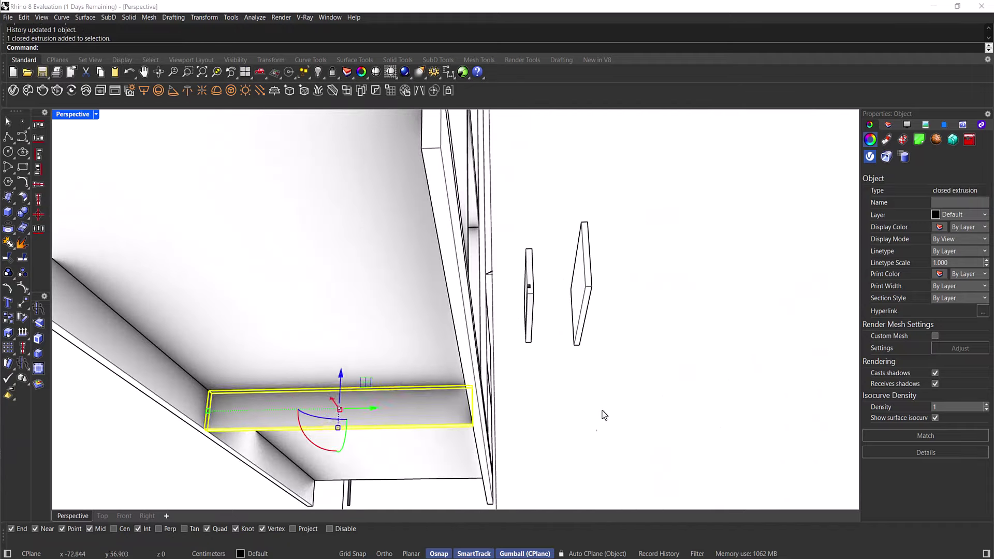
- Clear the selection and pick the side panel instead of the beam under the base
left_click(602, 412)
right_click_drag(492, 427, 440, 427)
scroll(430, 400, "up", 5)
left_click(427, 396)
left_click(456, 392)
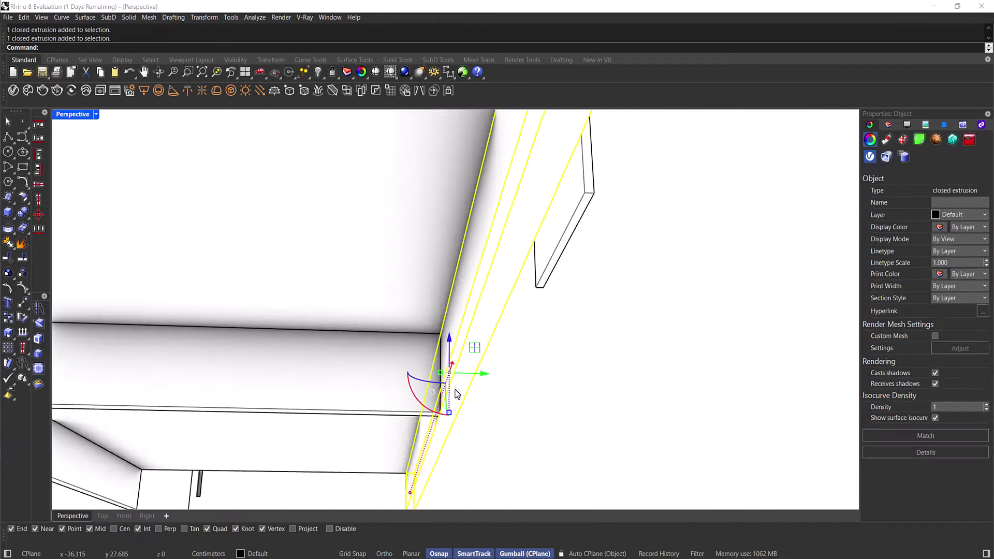
scroll(548, 393, "down", 9)
right_click_drag(310, 419, 437, 413)
- Slide a vertical divider panel out to the left of the shelf column
left_click(477, 279)
scroll(478, 279, "down", 5)
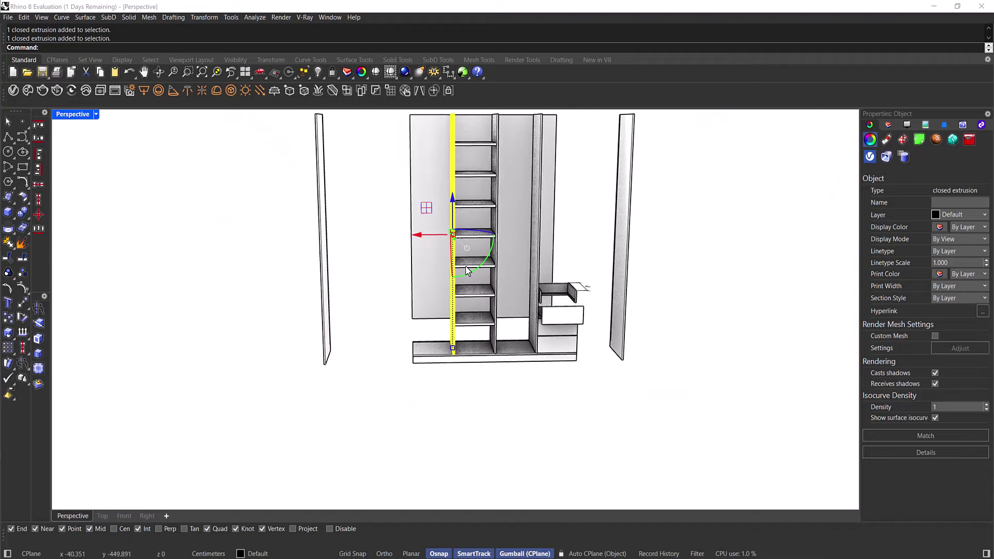
left_click_drag(413, 235, 388, 289)
- Deselect the divider and orbit to a more frontal view of the exploded closet
right_click_drag(458, 269, 556, 364)
left_click(582, 366)
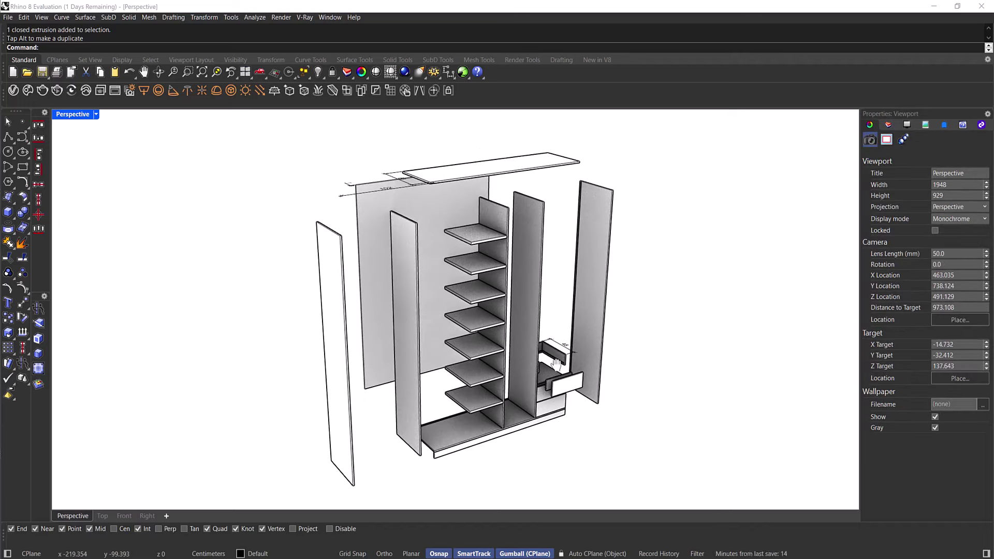
right_click_drag(569, 362, 590, 337)
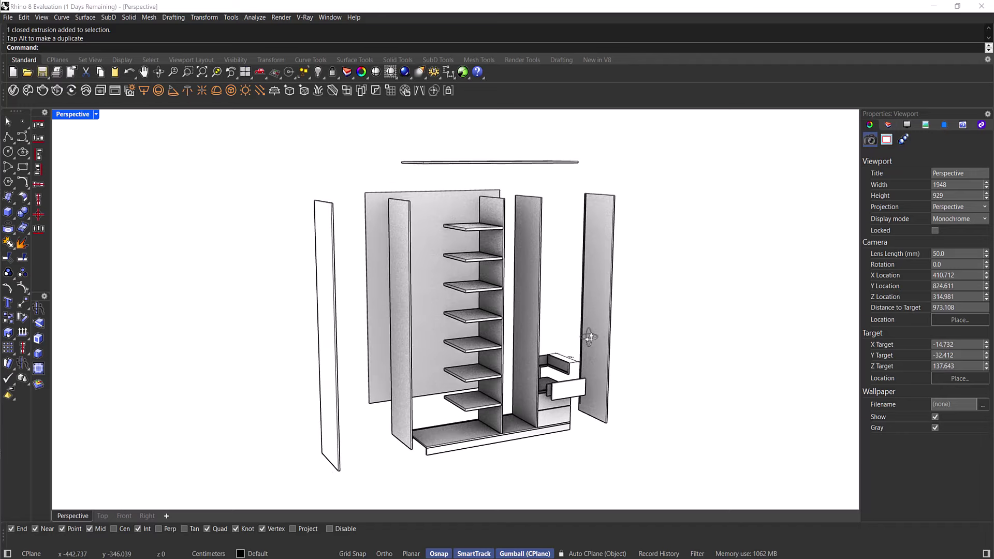